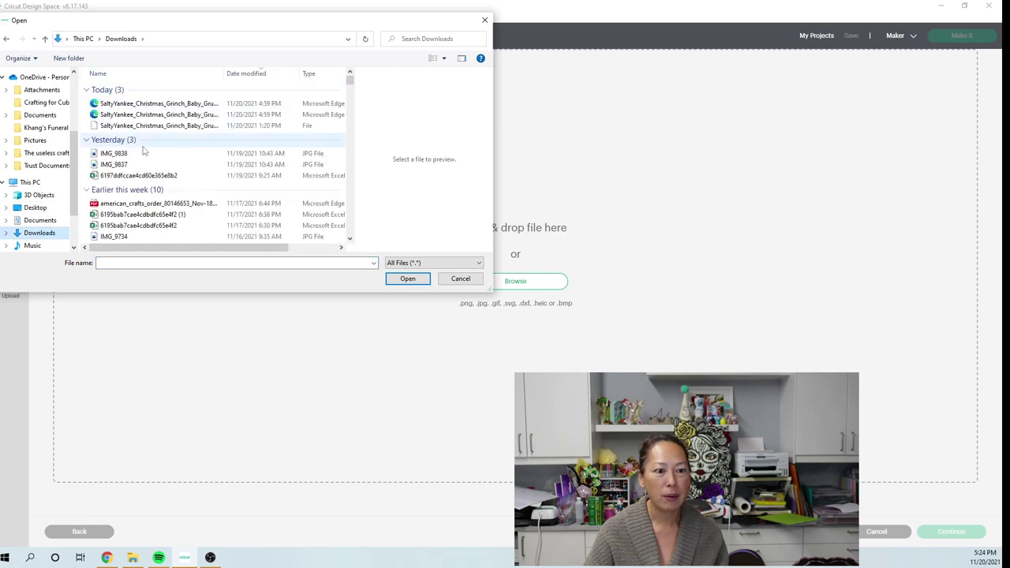
Step: Upload the SaltyYankee_Christmas_Grinch_Baby_GrumpyScarf file from Downloads as a cut image
{"action": "double_click", "coordinate": [150, 108]}
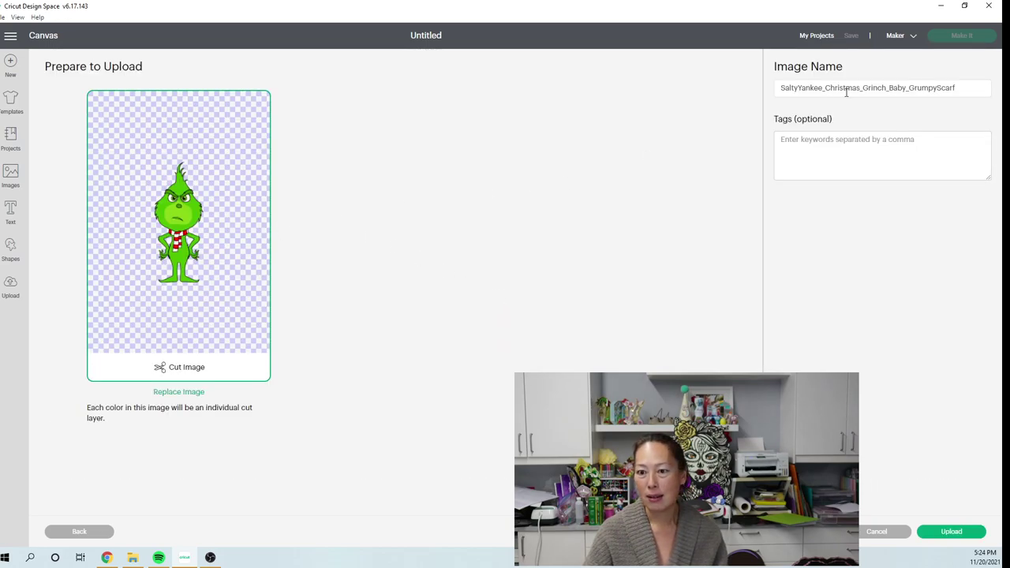
{"action": "left_click", "coordinate": [952, 531]}
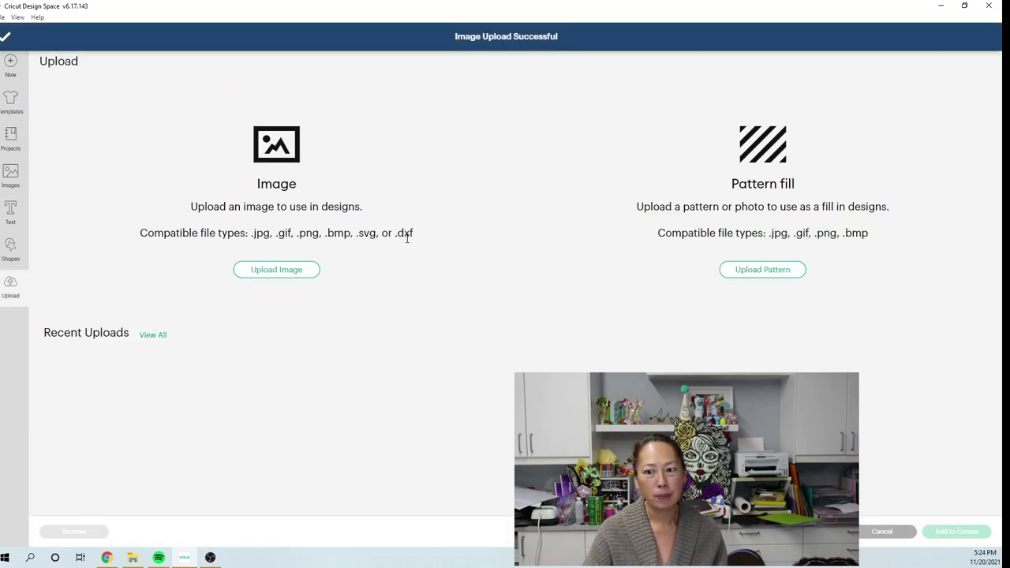
Step: Upload the SaltyYankee_Christmas_Grinch_Baby_Grumpy file from the Downloads folder as a second cut image
{"action": "left_click", "coordinate": [275, 271]}
{"action": "left_click", "coordinate": [525, 283]}
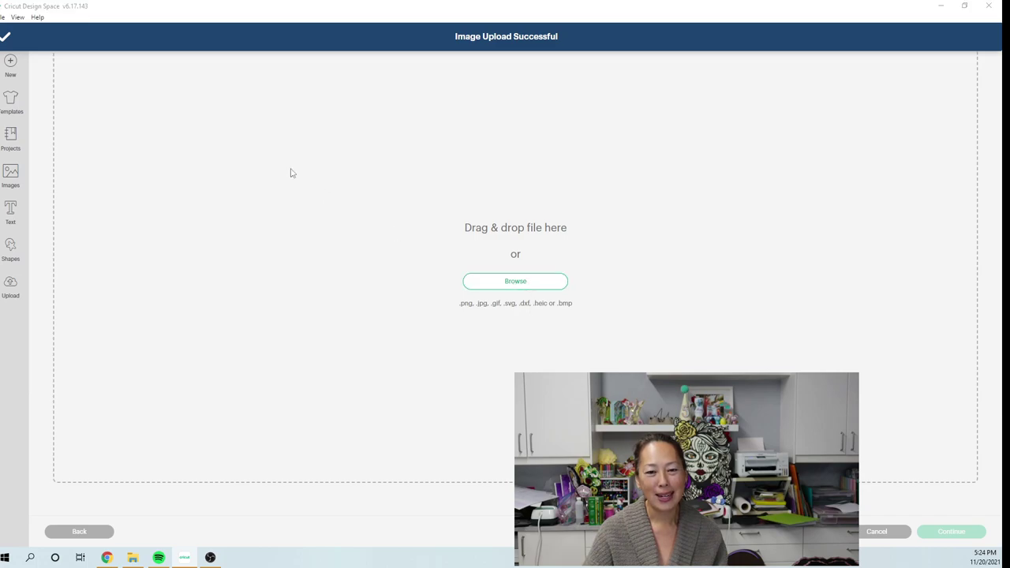
{"action": "scroll", "coordinate": [135, 175], "scroll_direction": "down", "scroll_amount": 2}
{"action": "scroll", "coordinate": [36, 221], "scroll_direction": "down", "scroll_amount": 1}
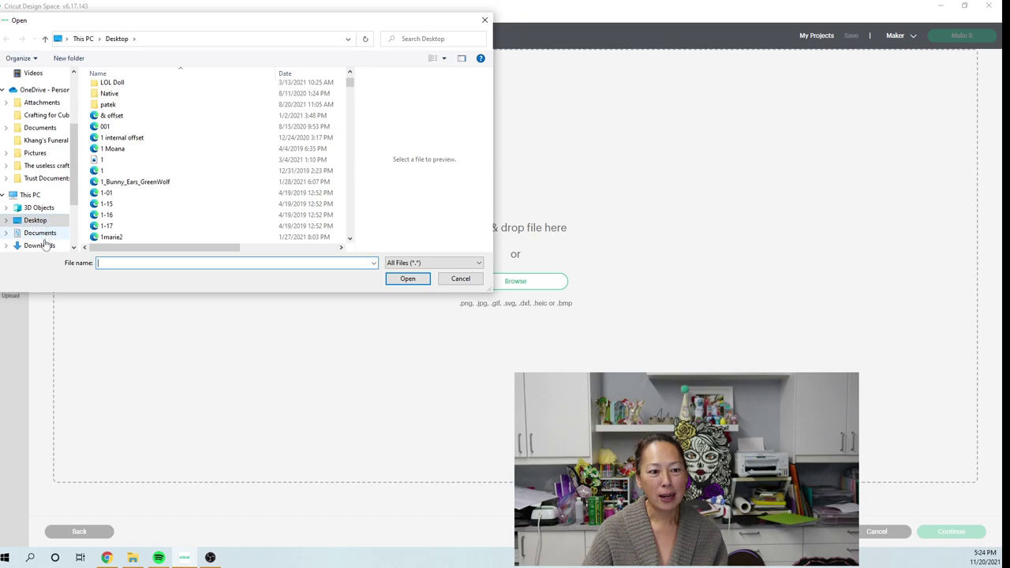
{"action": "left_click", "coordinate": [41, 245]}
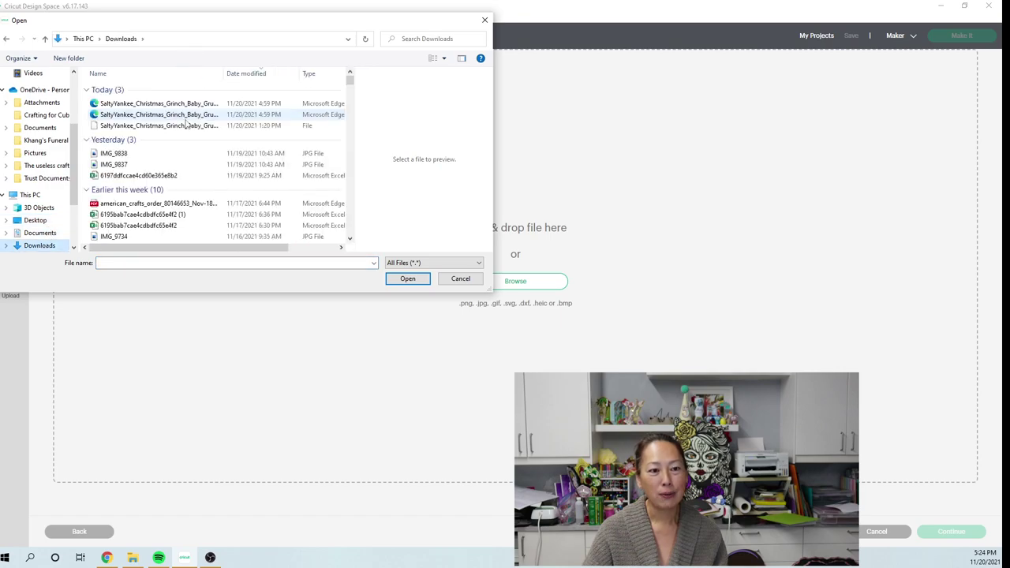
{"action": "left_click", "coordinate": [184, 115]}
{"action": "double_click", "coordinate": [185, 115]}
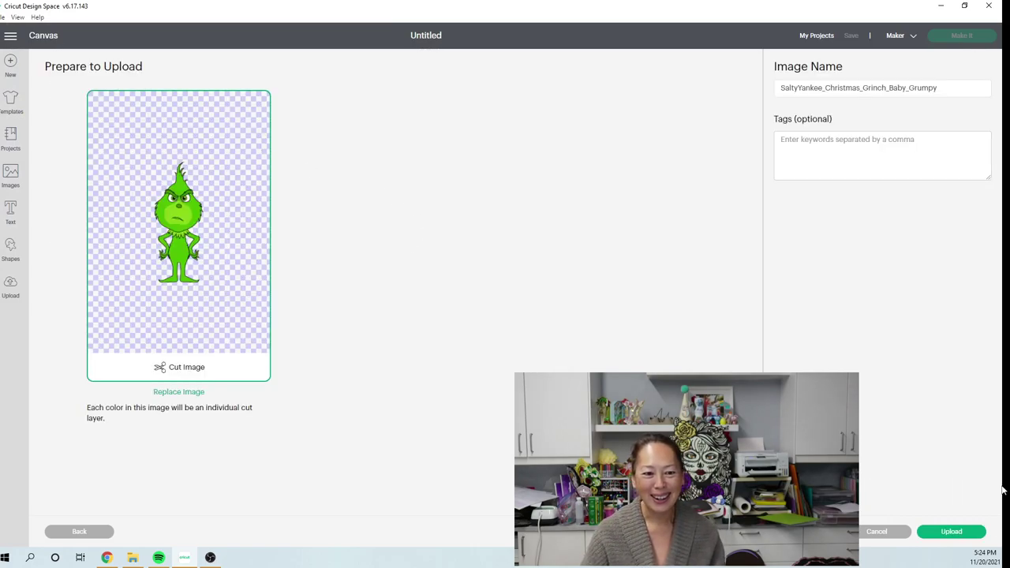
{"action": "left_click", "coordinate": [960, 541]}
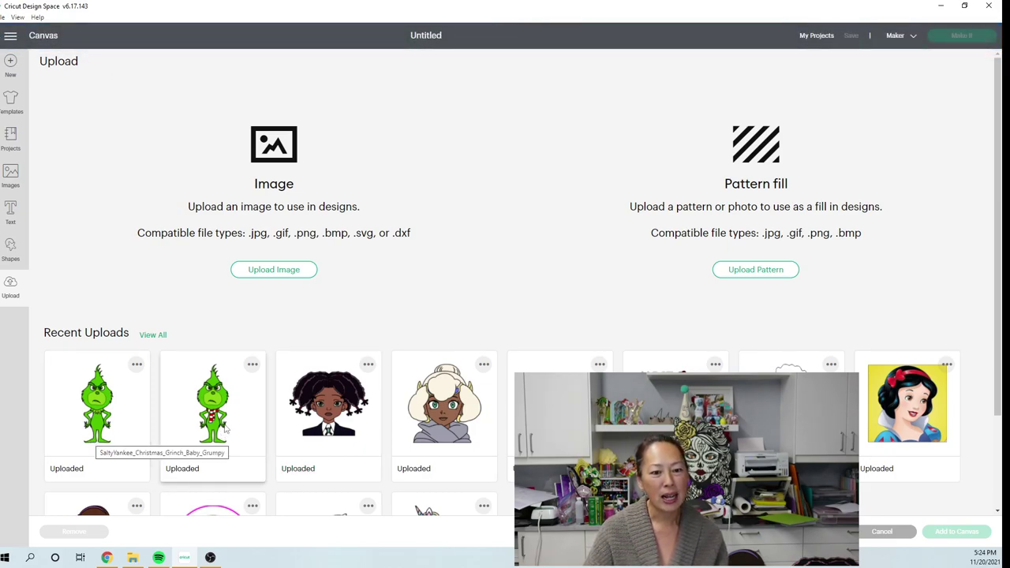
Step: Add the Grinch image with the scarf to the canvas and set its height to 24 inches
{"action": "left_click", "coordinate": [227, 431]}
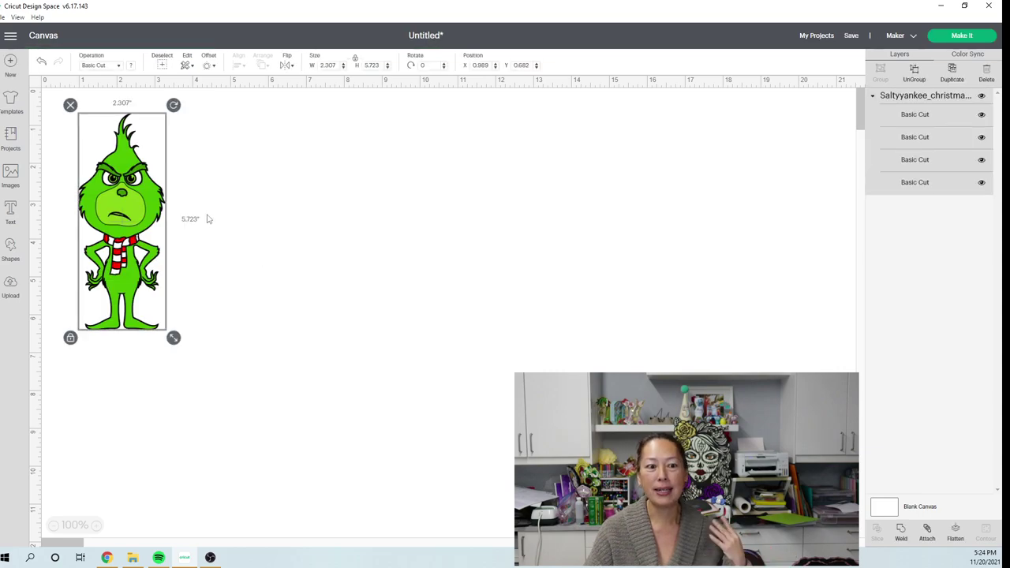
{"action": "left_click_drag", "start_coordinate": [165, 286], "coordinate": [232, 304]}
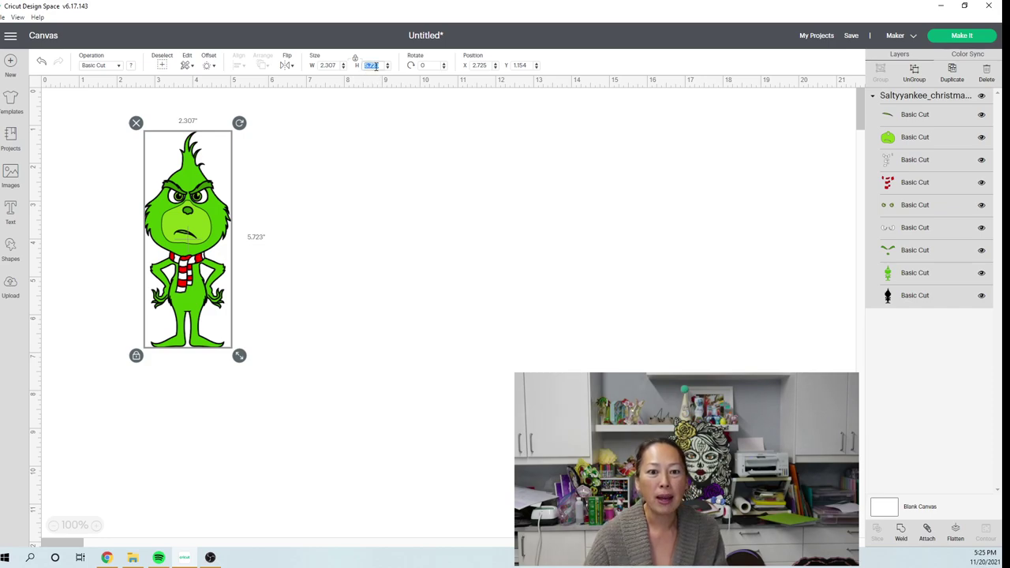
{"action": "type", "text": "24"}
{"action": "key", "text": "Tab"}
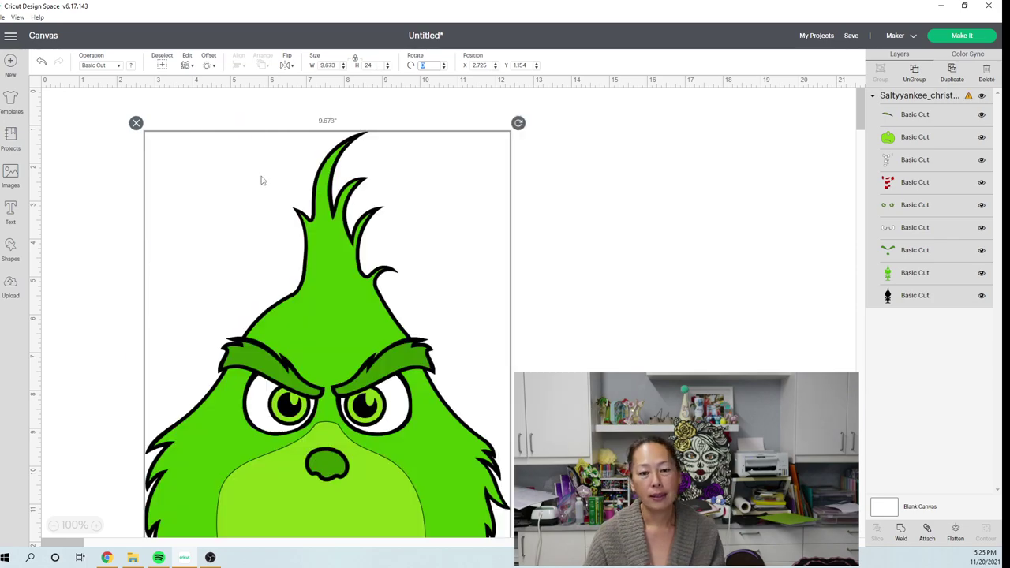
{"action": "left_click", "coordinate": [640, 282]}
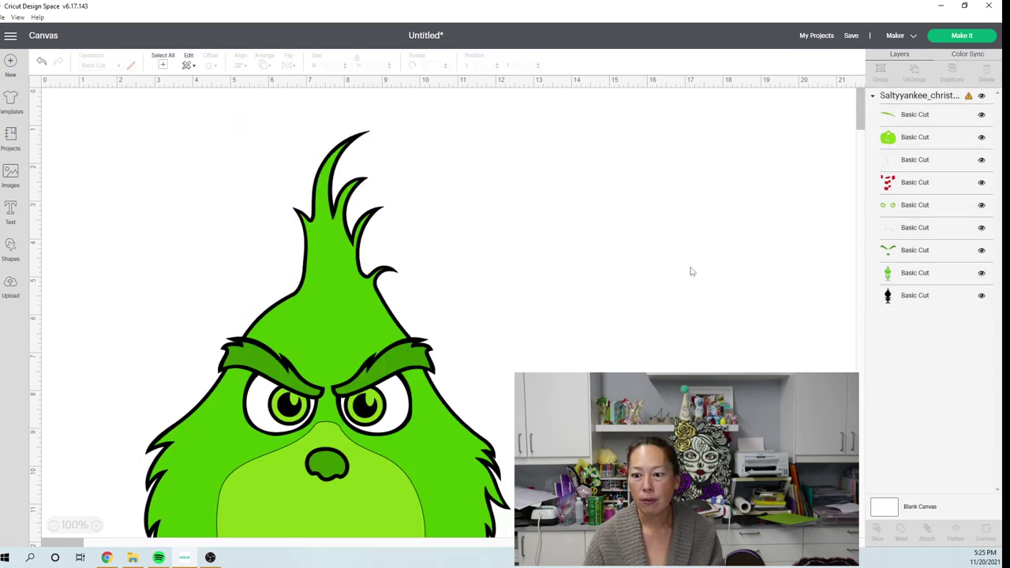
Step: Fit the whole Grinch design in view at 25% and move it away from the canvas corner
{"action": "scroll", "coordinate": [690, 271], "scroll_direction": "down", "scroll_amount": 3}
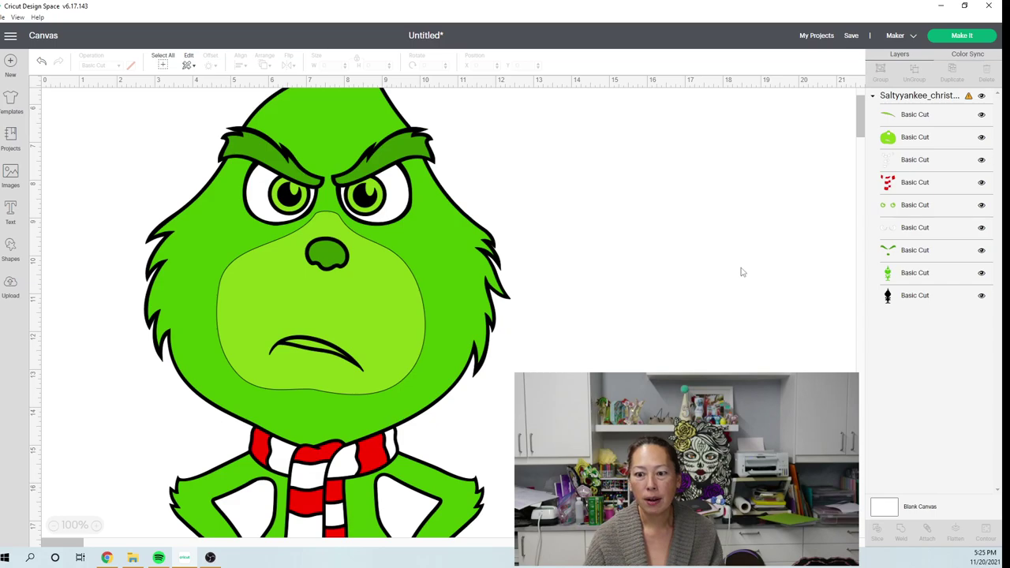
{"action": "left_click", "coordinate": [906, 273]}
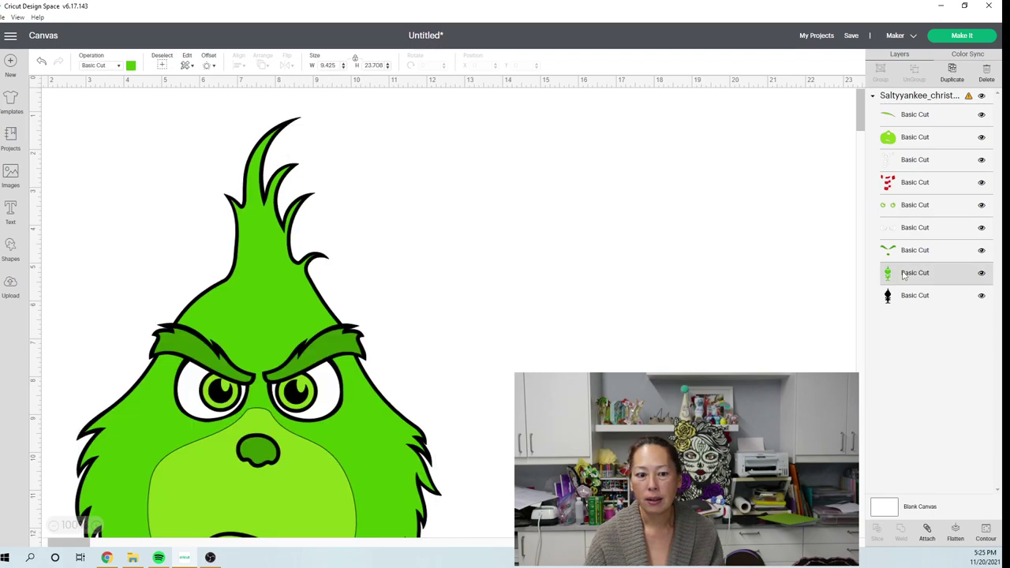
{"action": "left_click", "coordinate": [54, 528]}
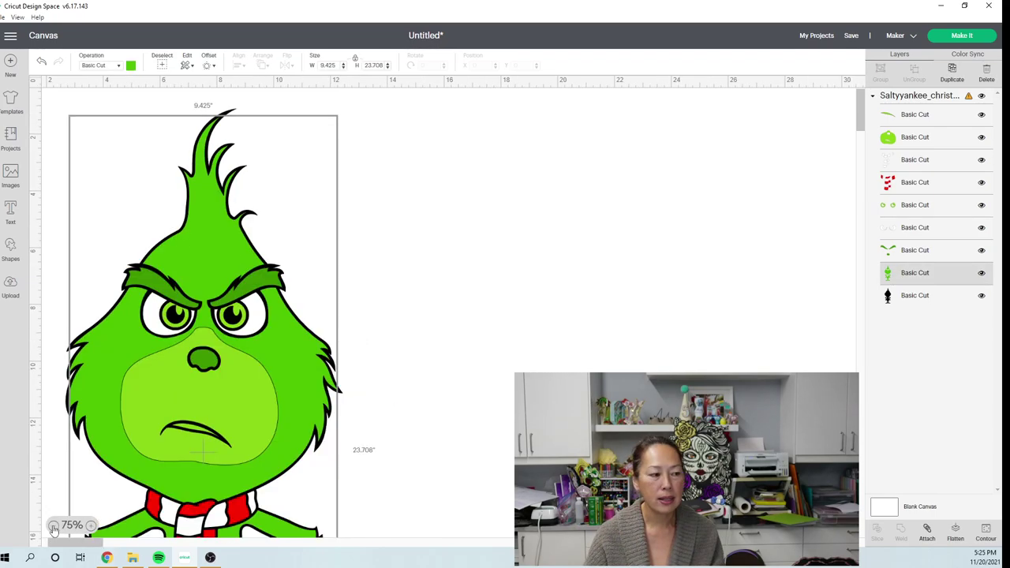
{"action": "left_click", "coordinate": [54, 528]}
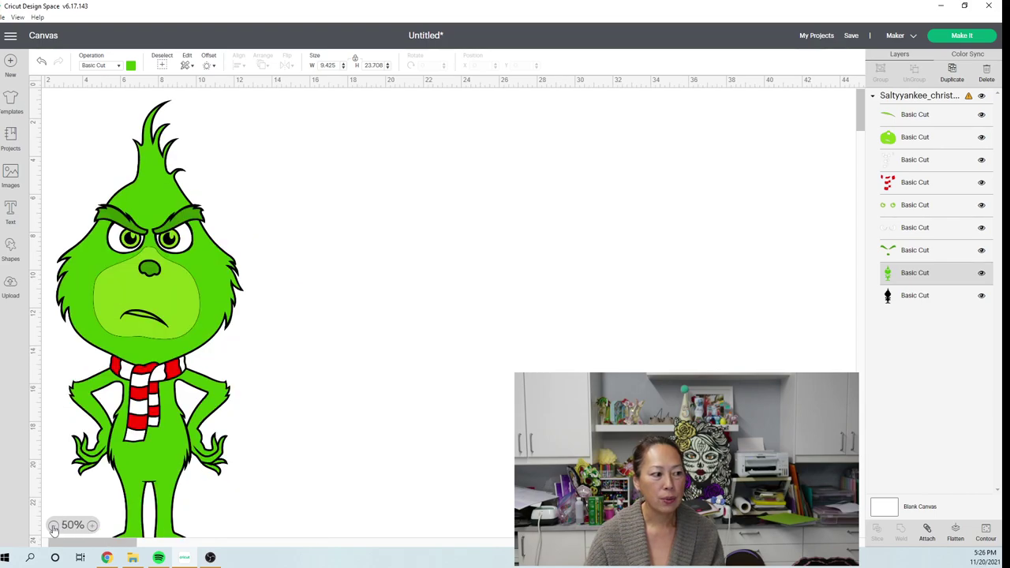
{"action": "left_click", "coordinate": [54, 527]}
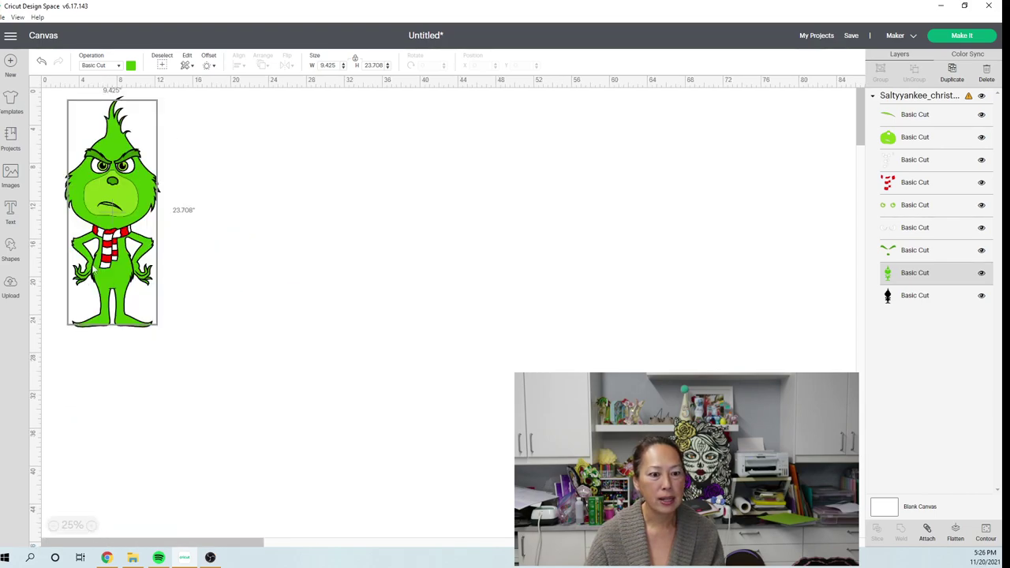
{"action": "key", "text": "ctrl+z"}
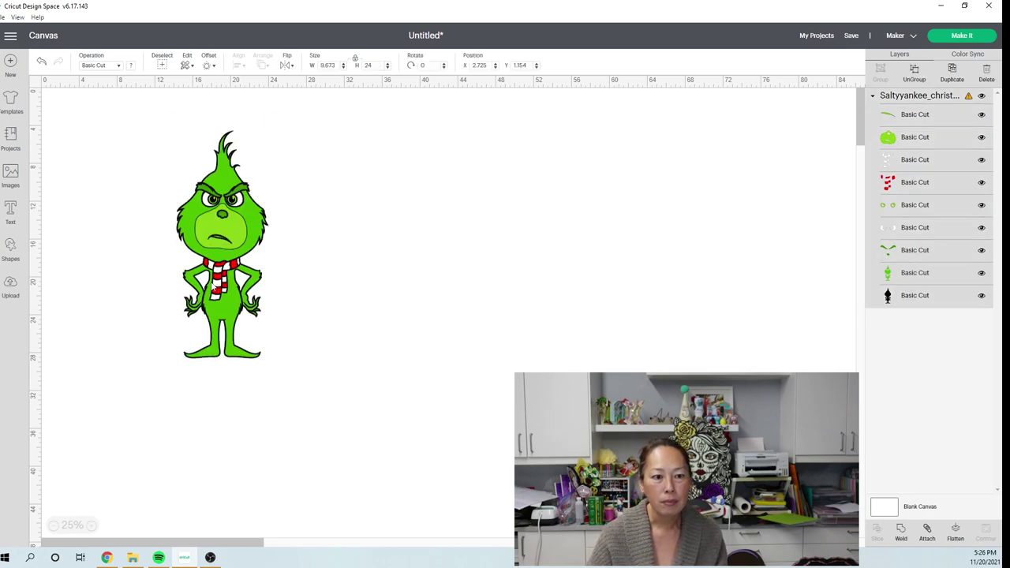
Step: Hide all contours of the green skin layer so that only the head piece remains
{"action": "left_click", "coordinate": [930, 274]}
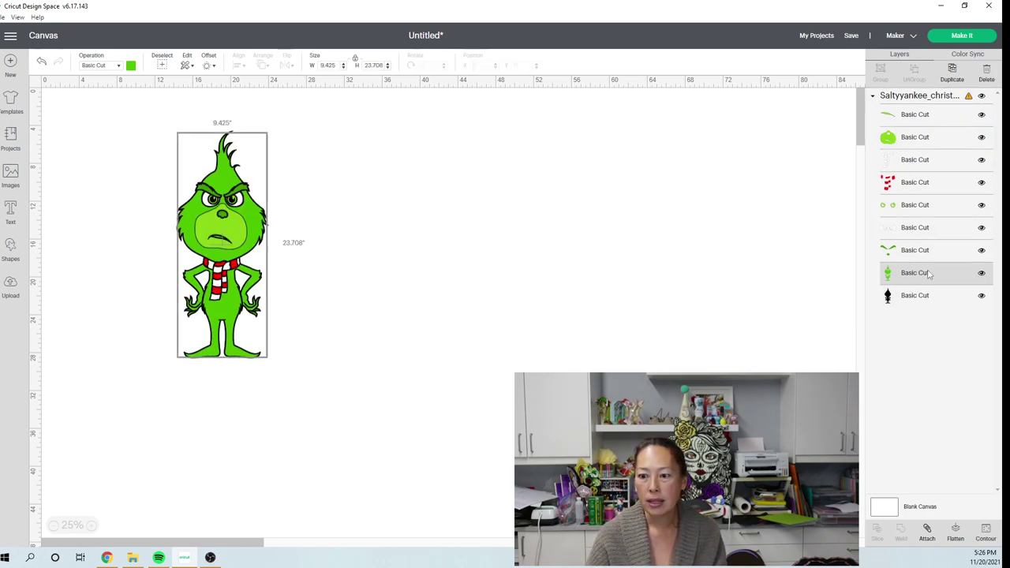
{"action": "left_click", "coordinate": [986, 532]}
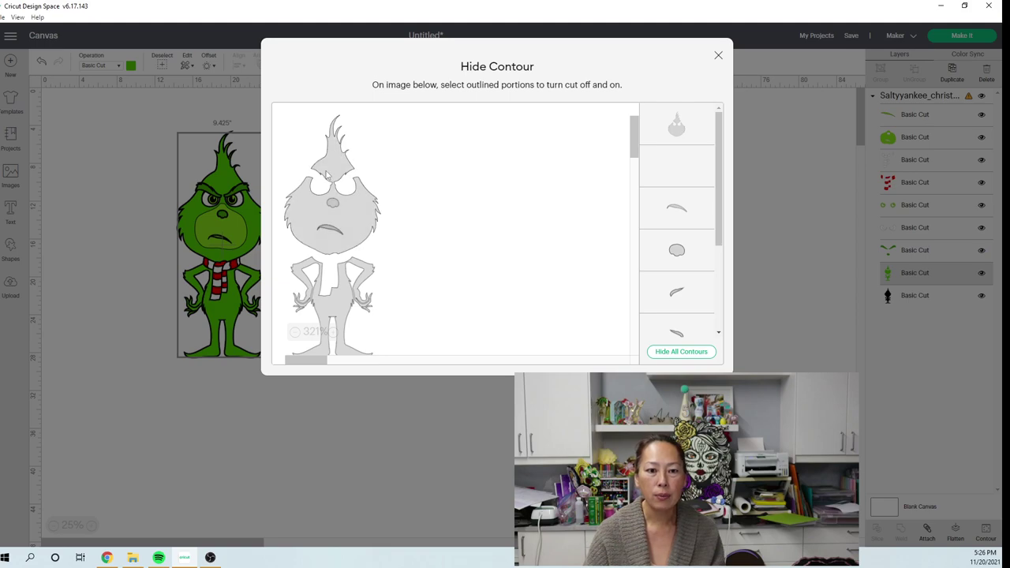
{"action": "left_click", "coordinate": [690, 356]}
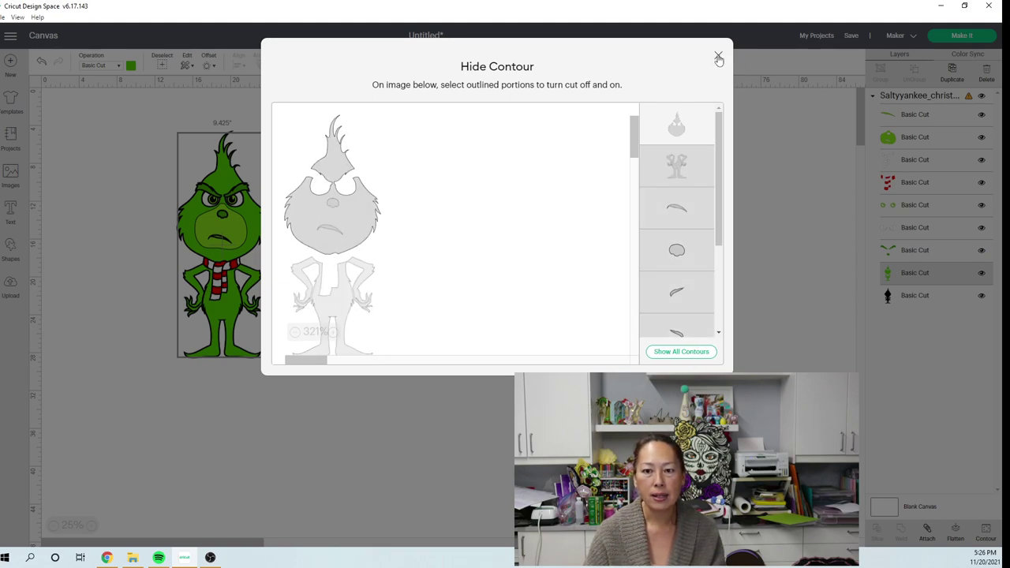
{"action": "left_click", "coordinate": [718, 57]}
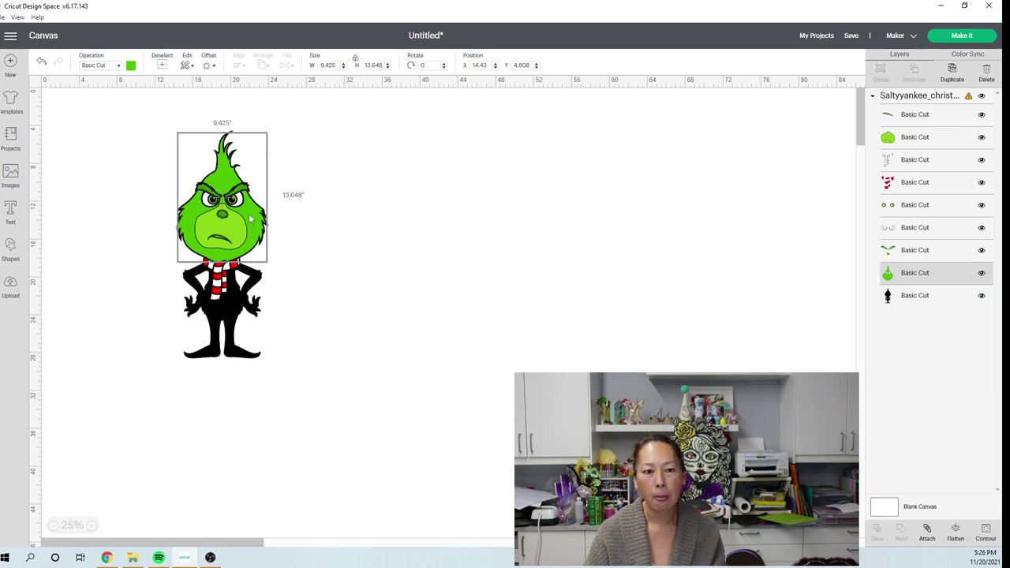
Step: Ungroup the Grinch design and move the green head piece off the figure to about X 42, Y 5.1 inches
{"action": "left_click_drag", "start_coordinate": [244, 221], "coordinate": [316, 222]}
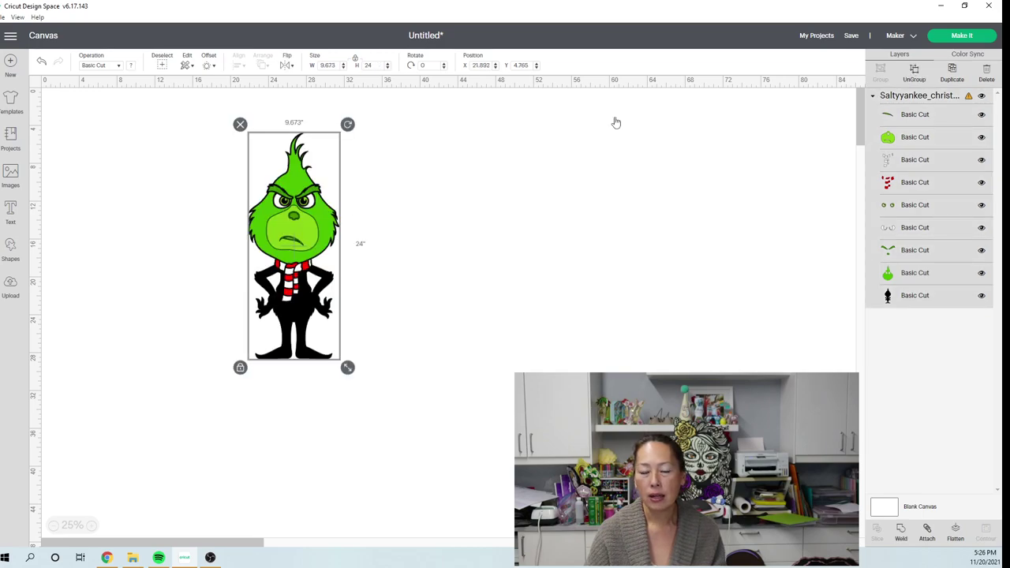
{"action": "key", "text": "ctrl+shift+g"}
{"action": "left_click", "coordinate": [316, 180]}
{"action": "left_click_drag", "start_coordinate": [315, 180], "coordinate": [504, 181]}
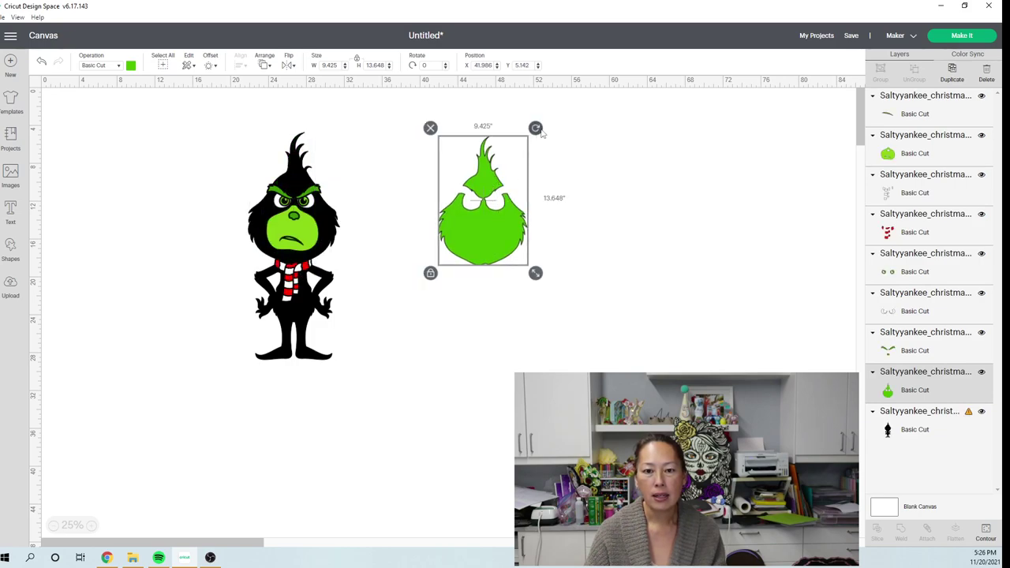
Step: Rotate the detached green head piece clockwise to about 39 degrees
{"action": "left_click_drag", "start_coordinate": [537, 129], "coordinate": [563, 161]}
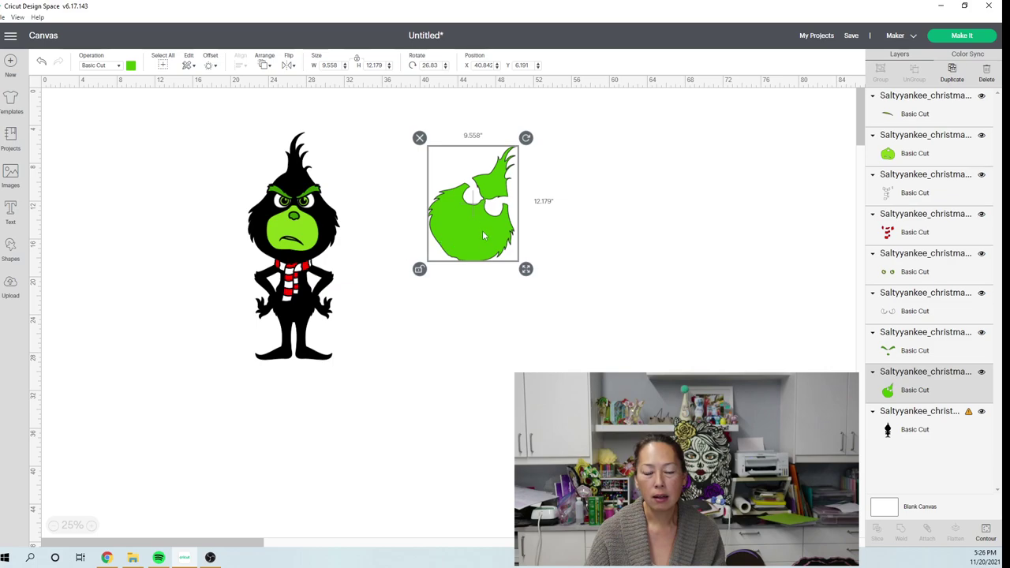
{"action": "left_click_drag", "start_coordinate": [527, 138], "coordinate": [543, 158]}
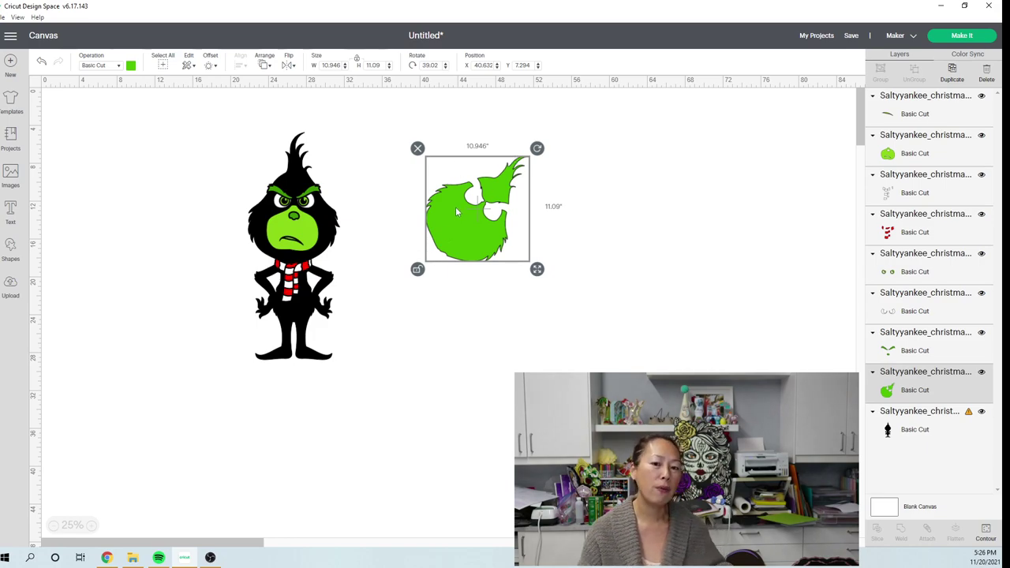
Step: Turn the green head piece back upright and align it over the black head silhouette at about X 21.9, Y 5.0 inches
{"action": "left_click", "coordinate": [491, 142]}
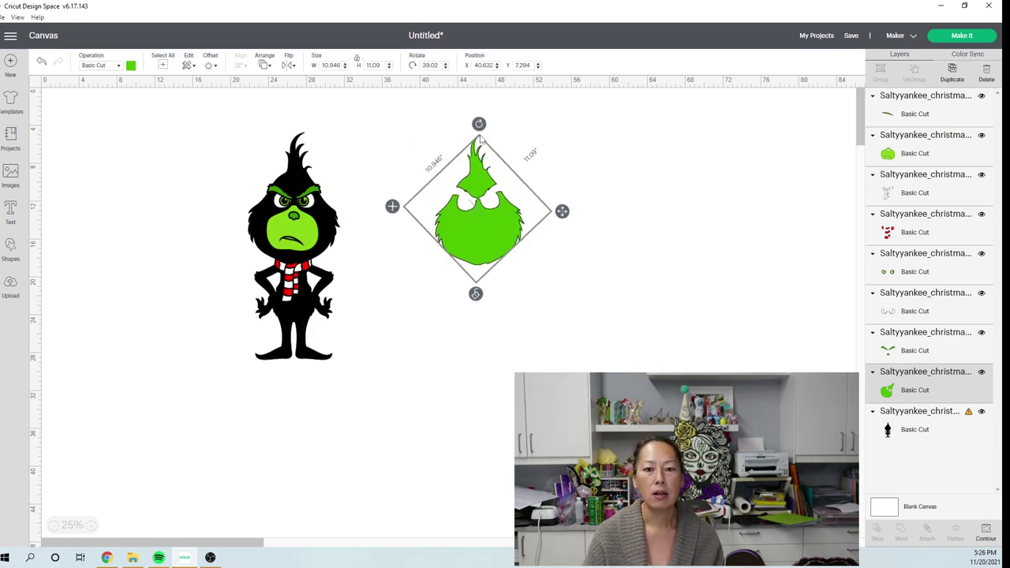
{"action": "left_click_drag", "start_coordinate": [477, 183], "coordinate": [292, 179]}
{"action": "left_click_drag", "start_coordinate": [348, 128], "coordinate": [346, 126]}
{"action": "left_click_drag", "start_coordinate": [327, 223], "coordinate": [326, 223]}
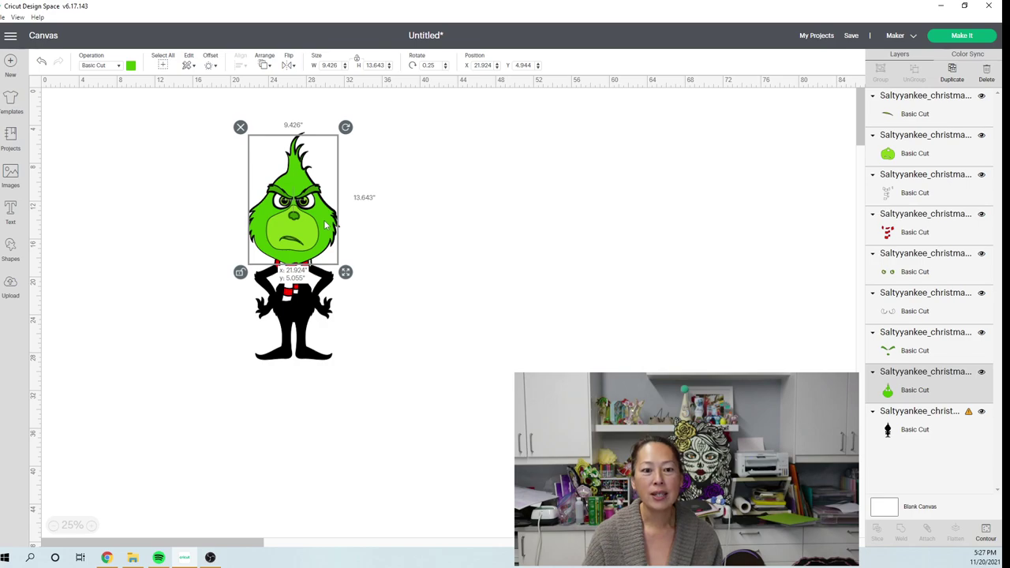
{"action": "left_click_drag", "start_coordinate": [325, 223], "coordinate": [325, 224]}
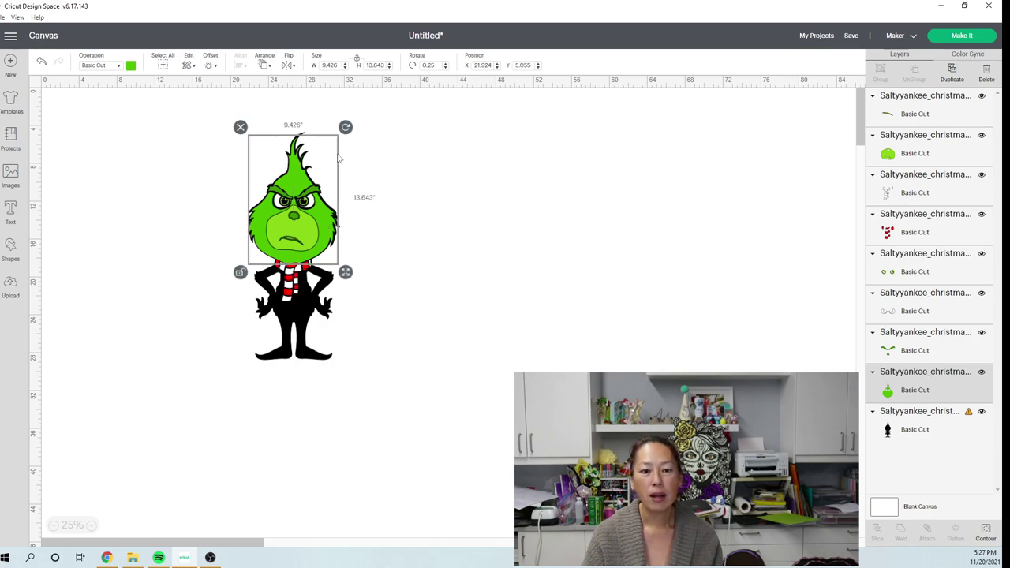
{"action": "left_click_drag", "start_coordinate": [345, 136], "coordinate": [345, 142]}
{"action": "left_click_drag", "start_coordinate": [333, 225], "coordinate": [333, 223]}
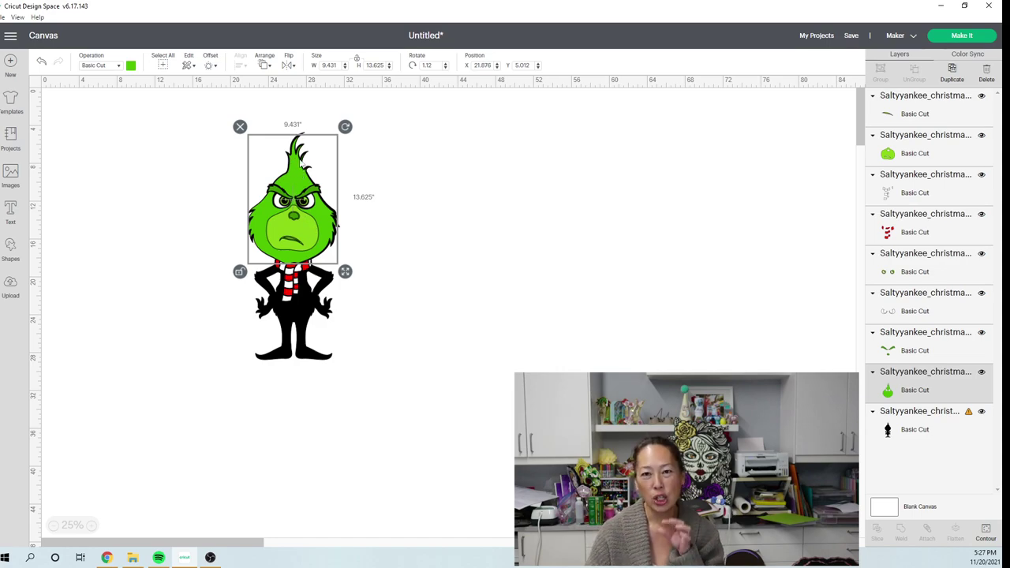
Step: In the green layer's contours, show the body piece and hide the head piece
{"action": "left_click", "coordinate": [987, 534]}
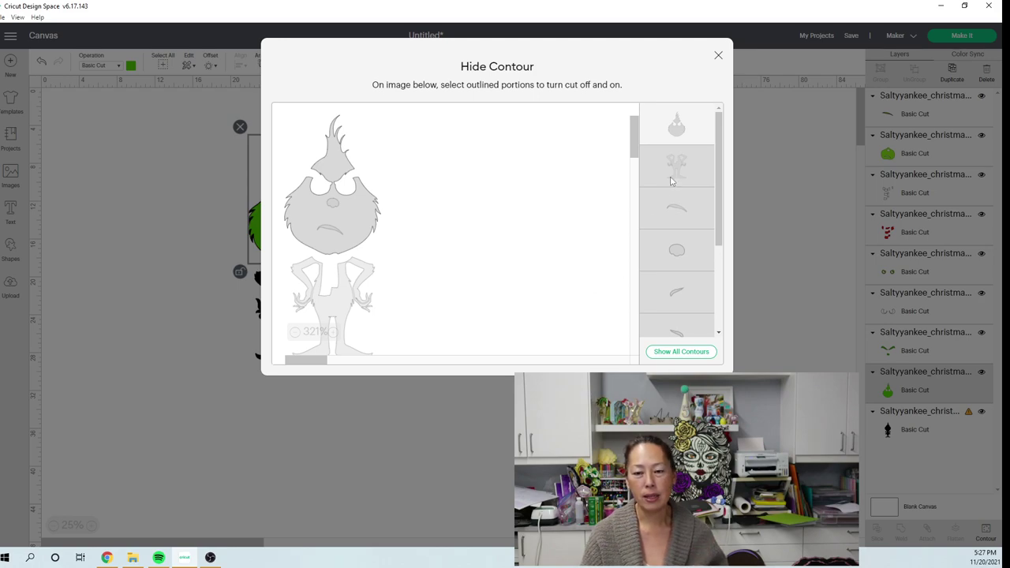
{"action": "left_click", "coordinate": [676, 172]}
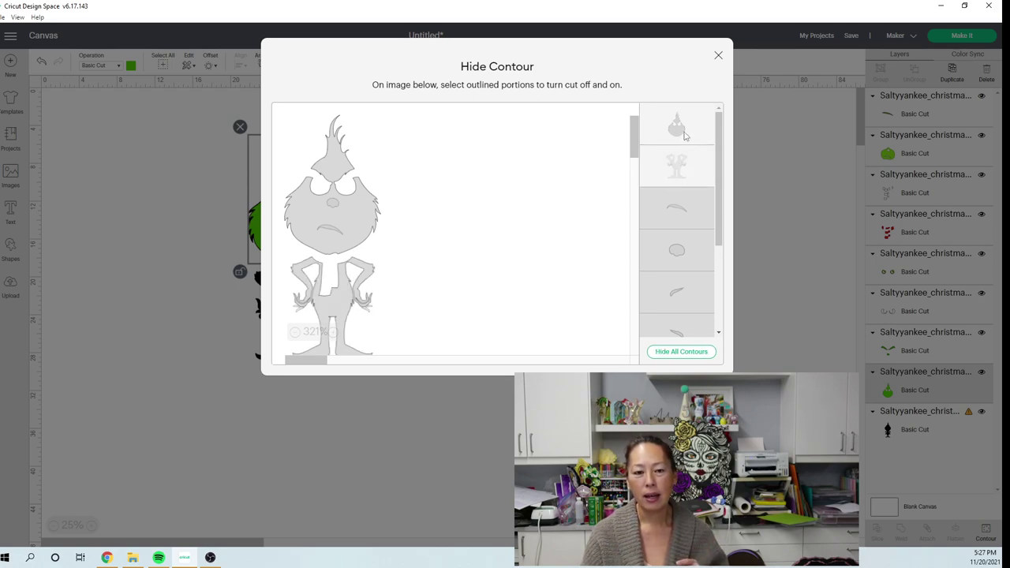
{"action": "left_click", "coordinate": [684, 134]}
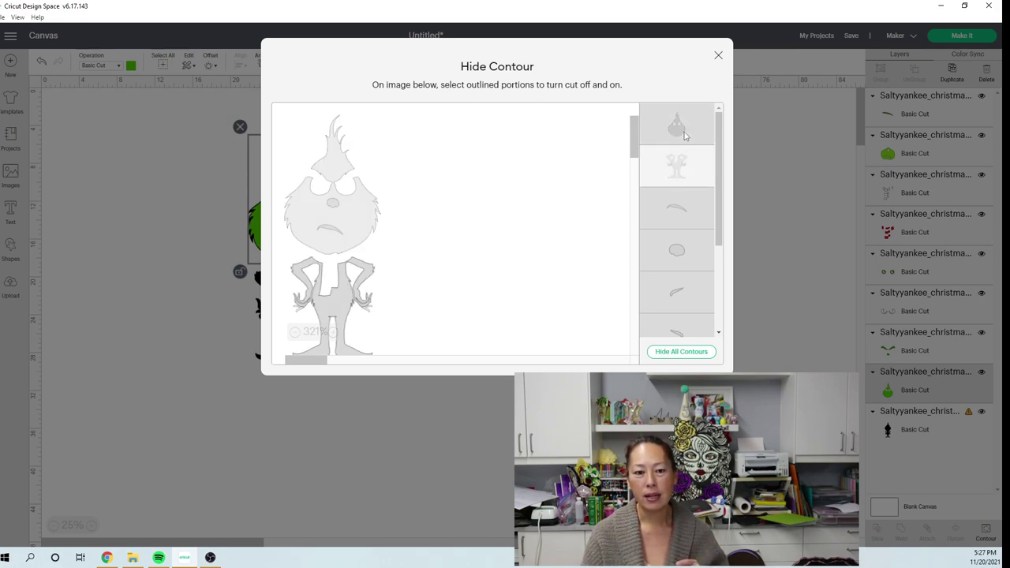
{"action": "left_click", "coordinate": [720, 58]}
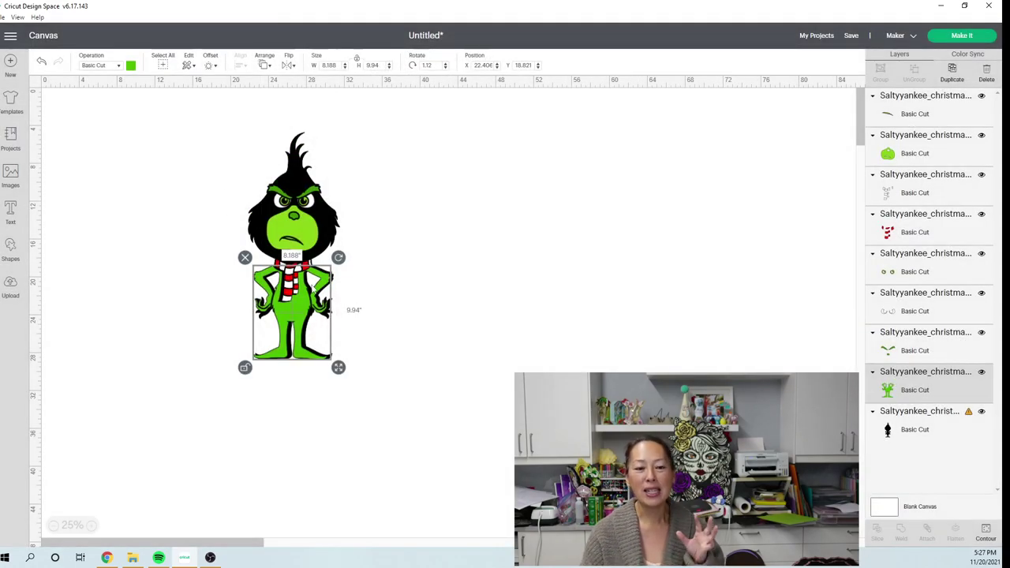
Step: Move the green body piece off the figure and place it back aligned over the black body silhouette
{"action": "left_click_drag", "start_coordinate": [309, 312], "coordinate": [508, 239]}
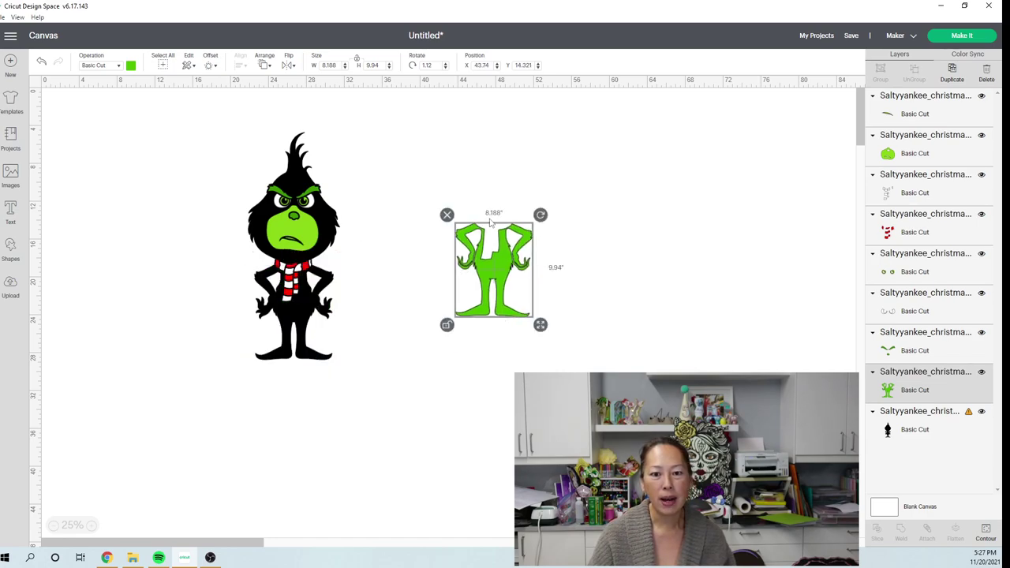
{"action": "left_click_drag", "start_coordinate": [514, 276], "coordinate": [314, 319]}
{"action": "left_click", "coordinate": [349, 249]}
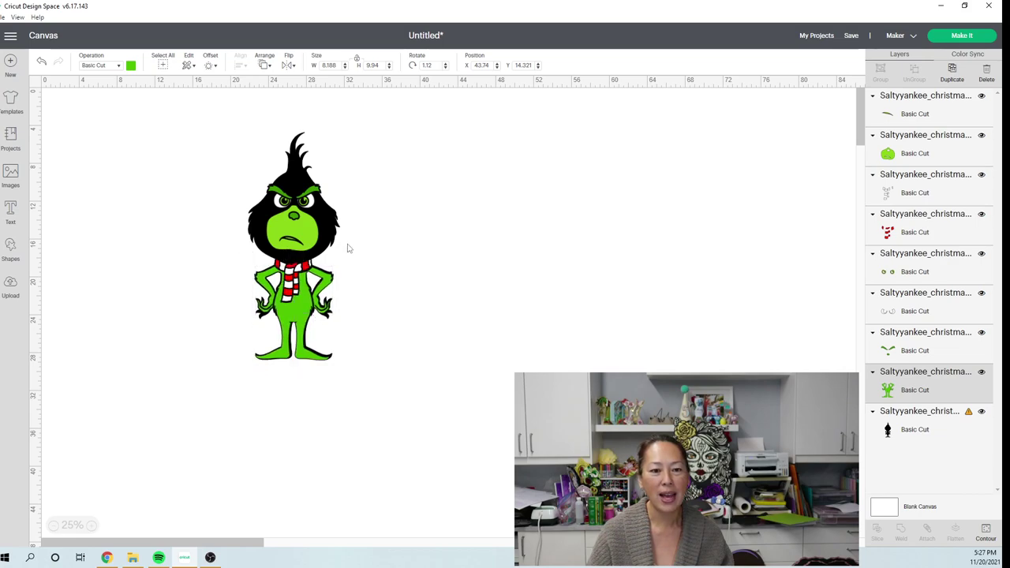
Step: Inspect the contours of the black silhouette layer without changing them
{"action": "left_click", "coordinate": [299, 170]}
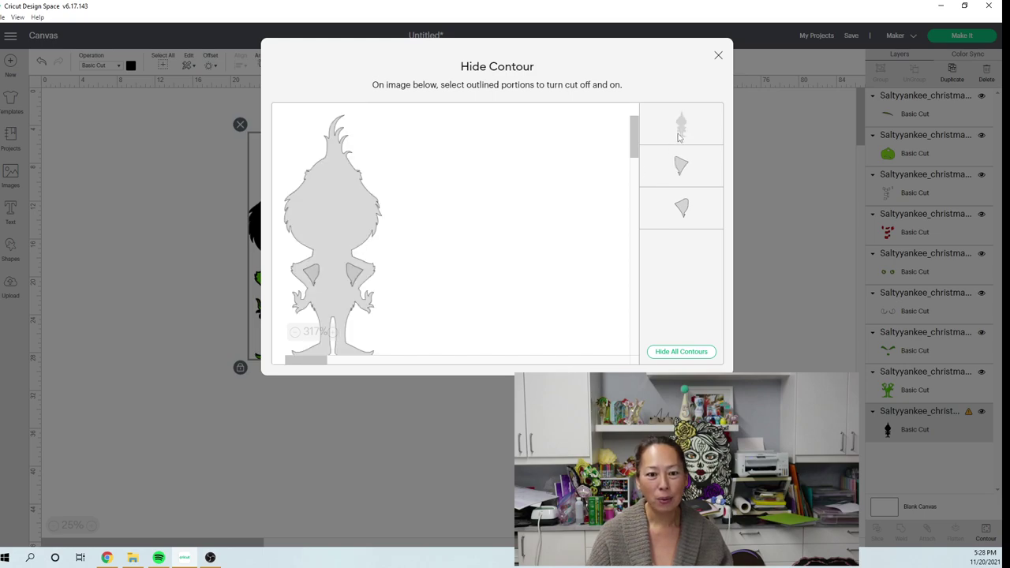
{"action": "left_click", "coordinate": [718, 58]}
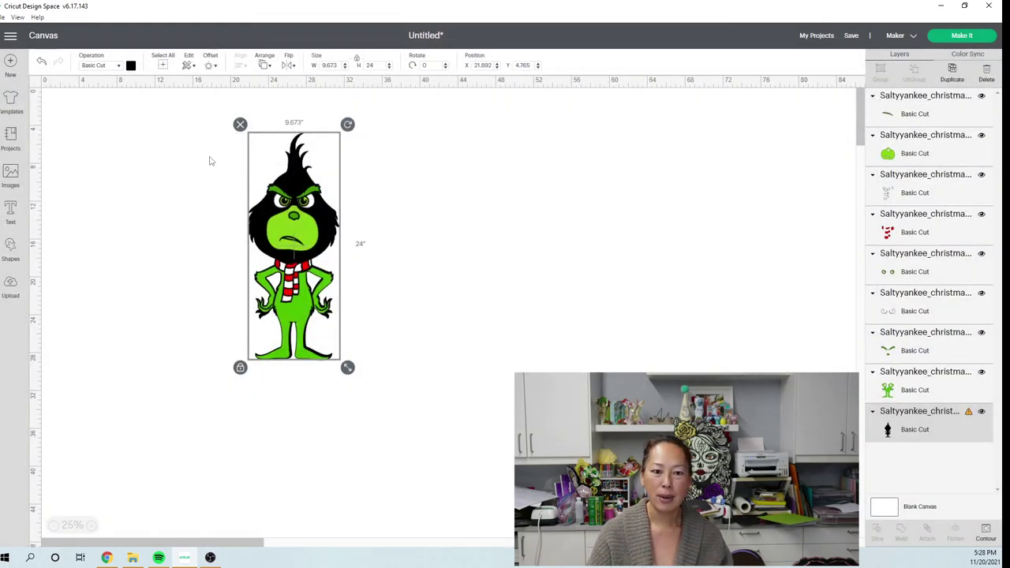
Step: Clear the Grinch design from the canvas and insert the recently uploaded Grinch with the scarf
{"action": "key", "text": "Delete"}
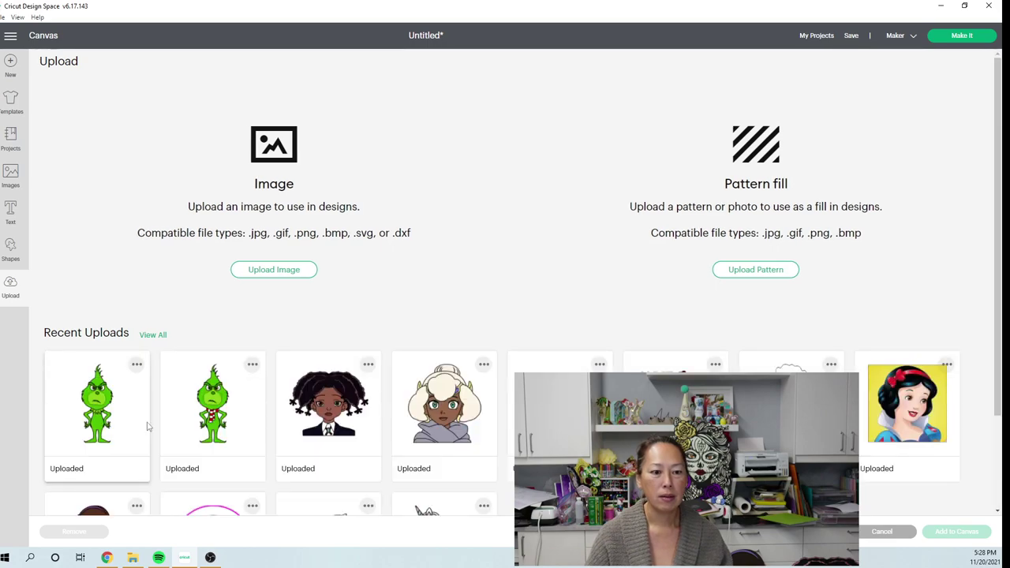
{"action": "left_click", "coordinate": [244, 424]}
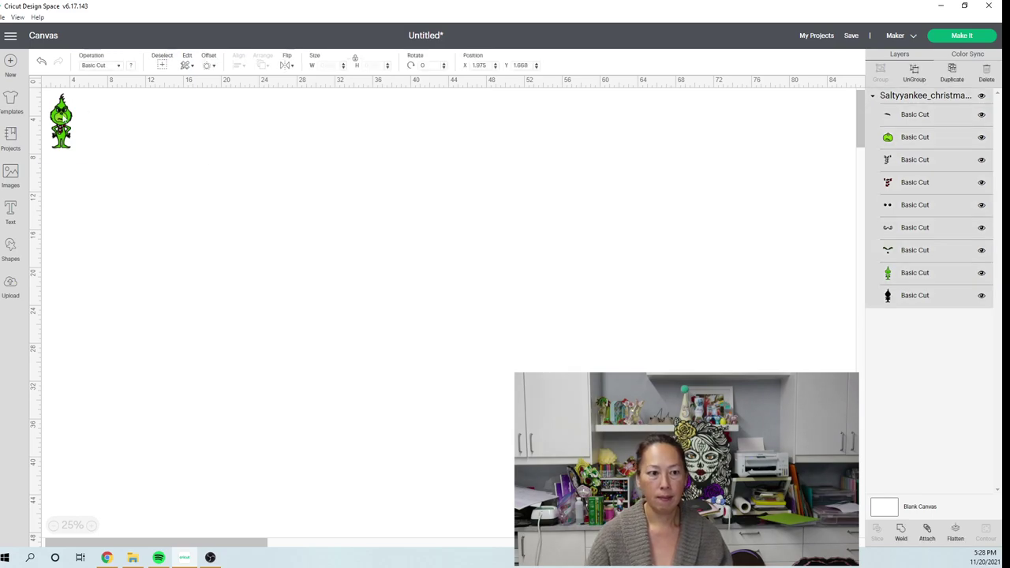
Step: Set the grouped Grinch's height to 28 inches and move it to about X 12.5, Y 4.3 inches
{"action": "left_click", "coordinate": [372, 65]}
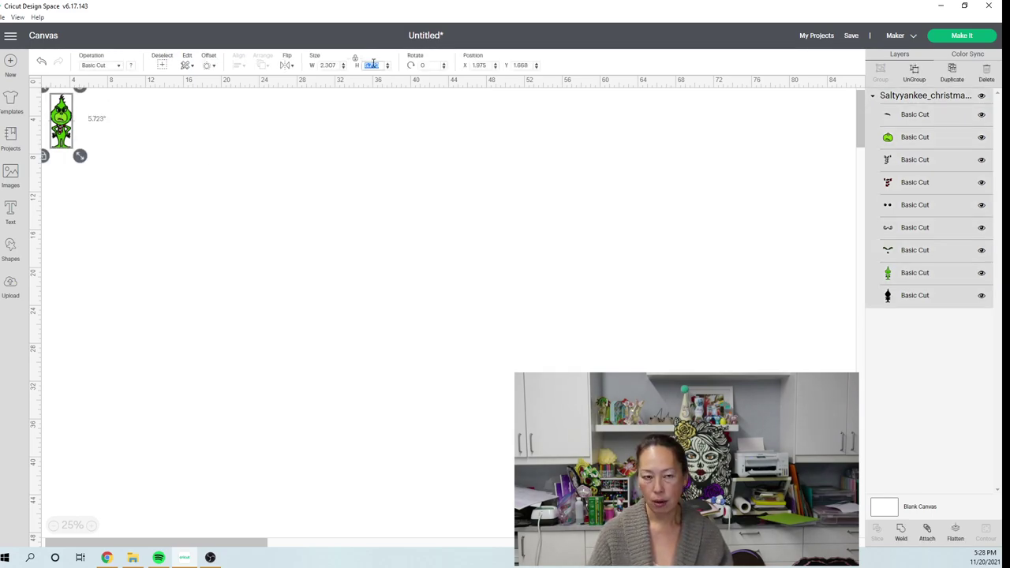
{"action": "type", "text": "28"}
{"action": "key", "text": "Tab"}
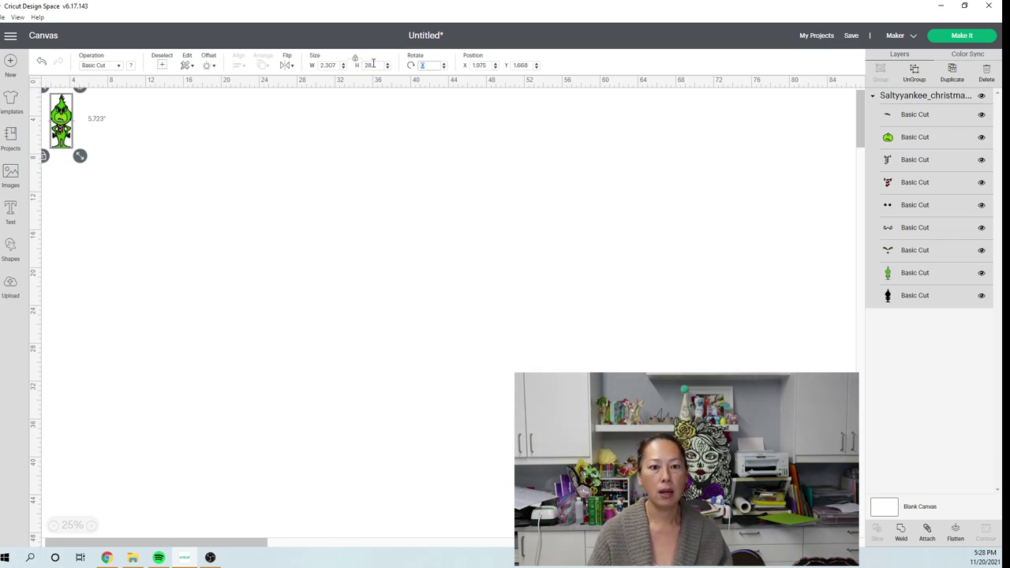
{"action": "left_click_drag", "start_coordinate": [79, 204], "coordinate": [180, 230]}
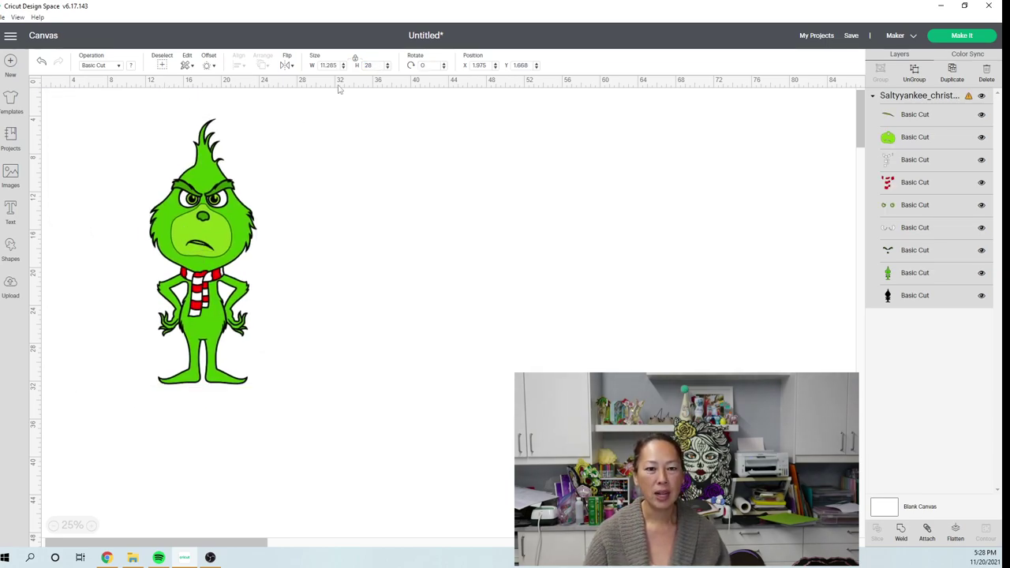
Step: Set the grouped Grinch's height to 30 inches
{"action": "left_click", "coordinate": [376, 65]}
{"action": "type", "text": "30"}
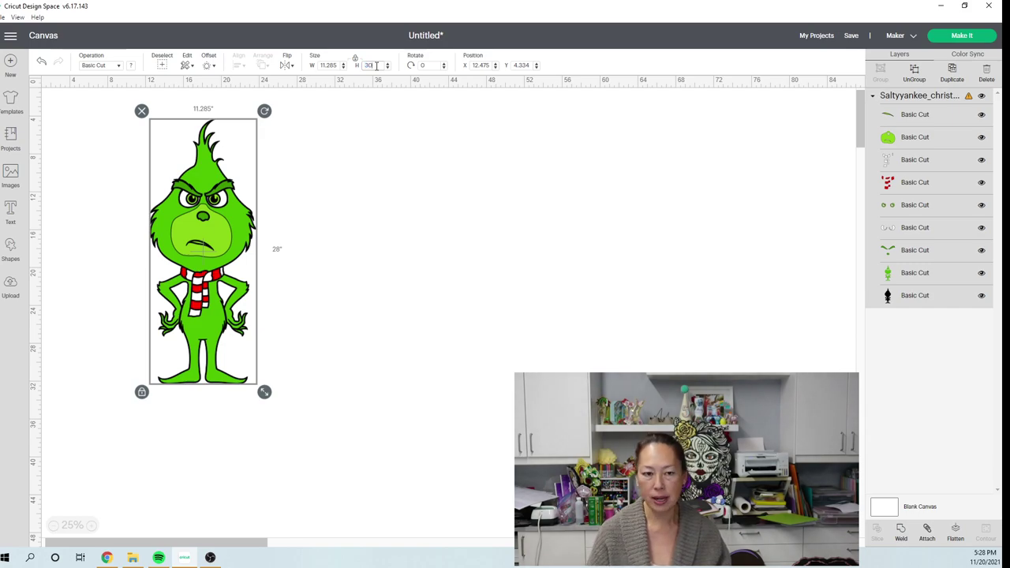
{"action": "key", "text": "Tab"}
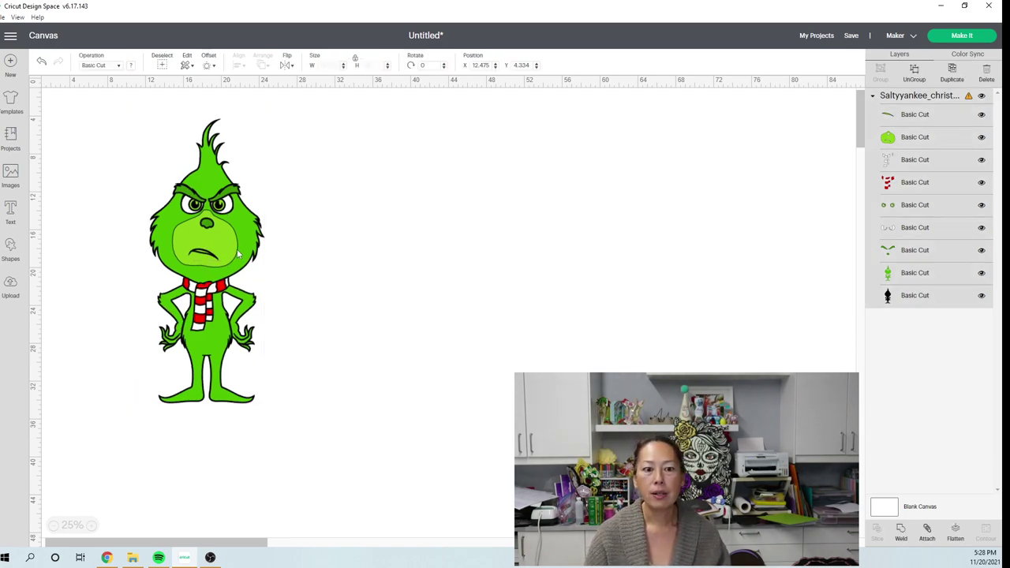
Step: In the green layer's contours, hide the head piece and the small cutouts, leaving only the body piece shown
{"action": "left_click", "coordinate": [931, 276]}
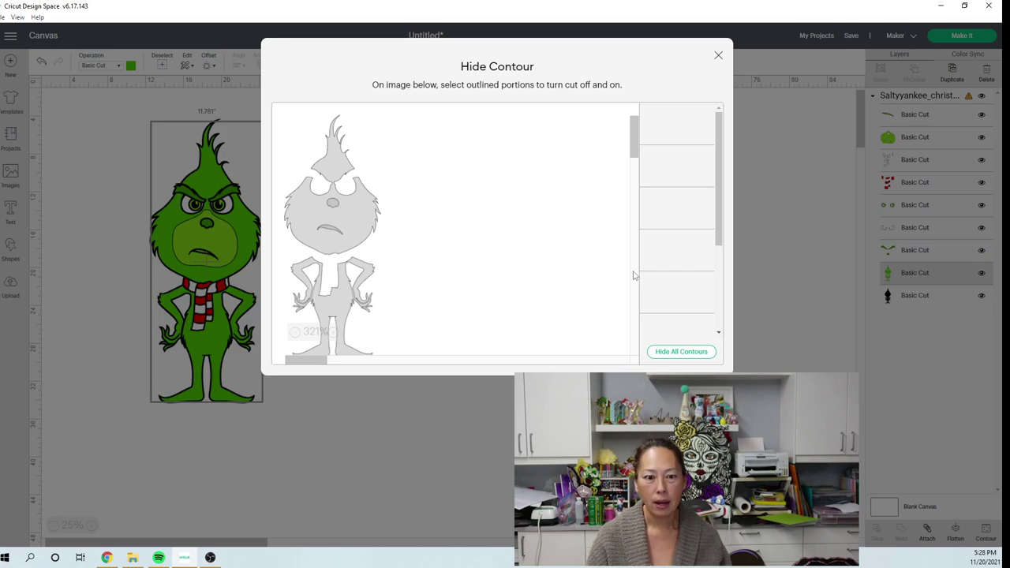
{"action": "left_click", "coordinate": [682, 352]}
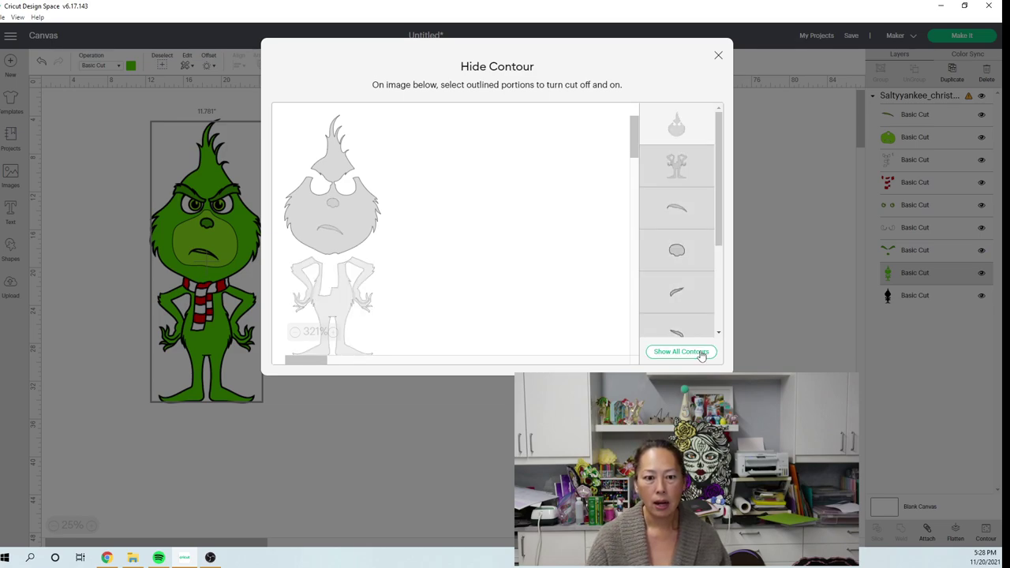
{"action": "left_click", "coordinate": [693, 164]}
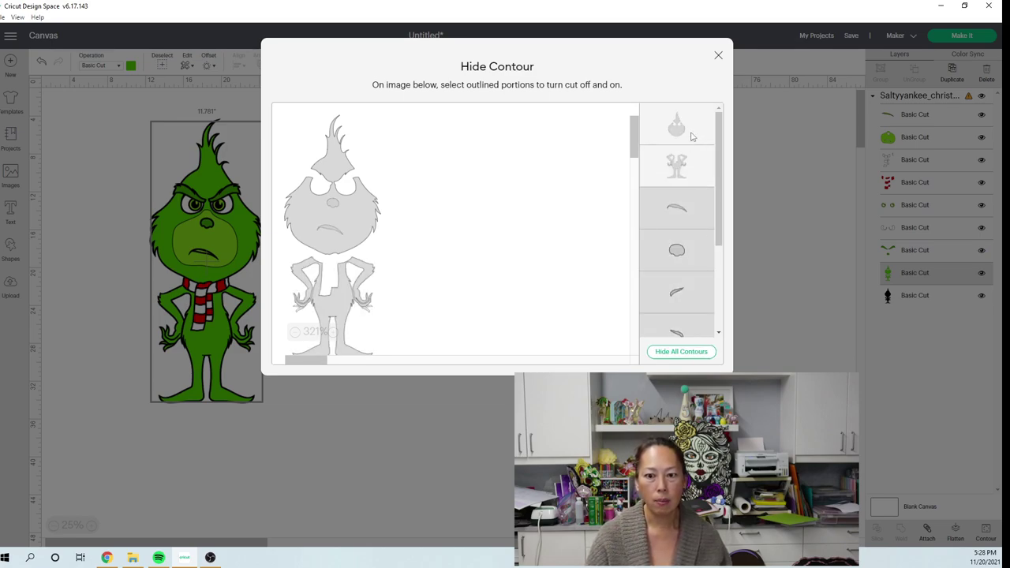
{"action": "left_click", "coordinate": [718, 58]}
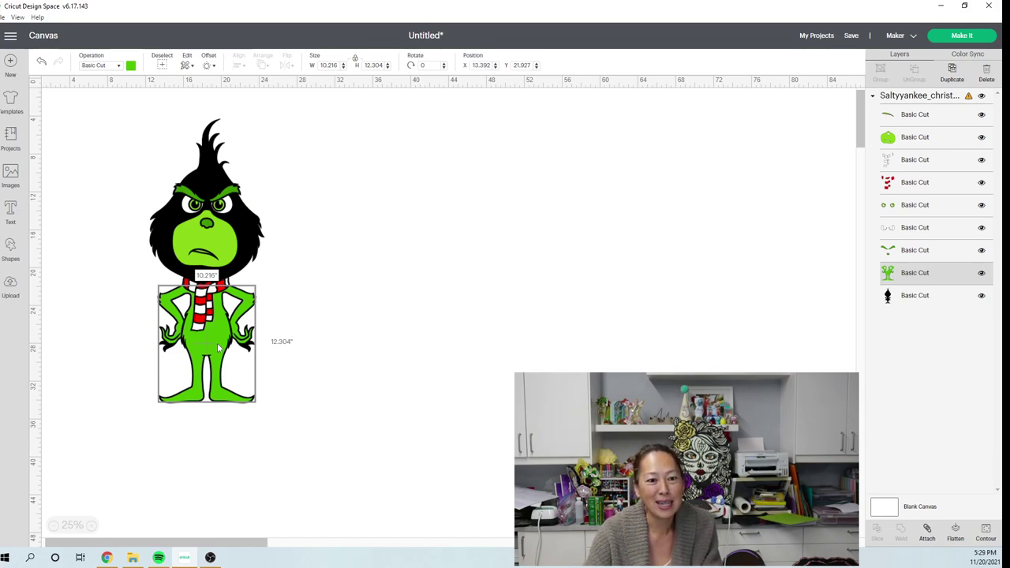
Step: In the green layer's contours, show the head piece and hide the body piece
{"action": "left_click", "coordinate": [987, 533]}
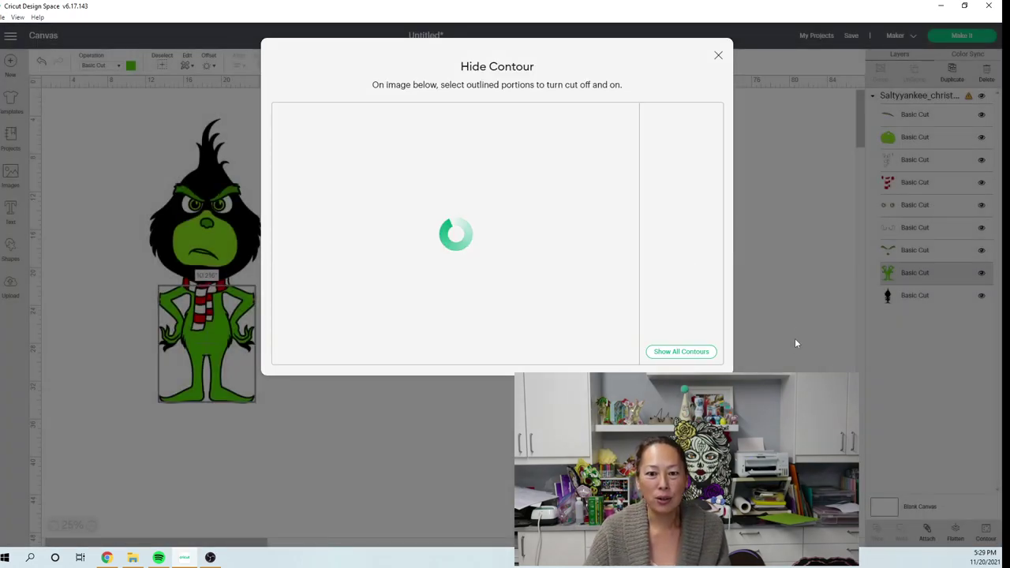
{"action": "left_click", "coordinate": [697, 356]}
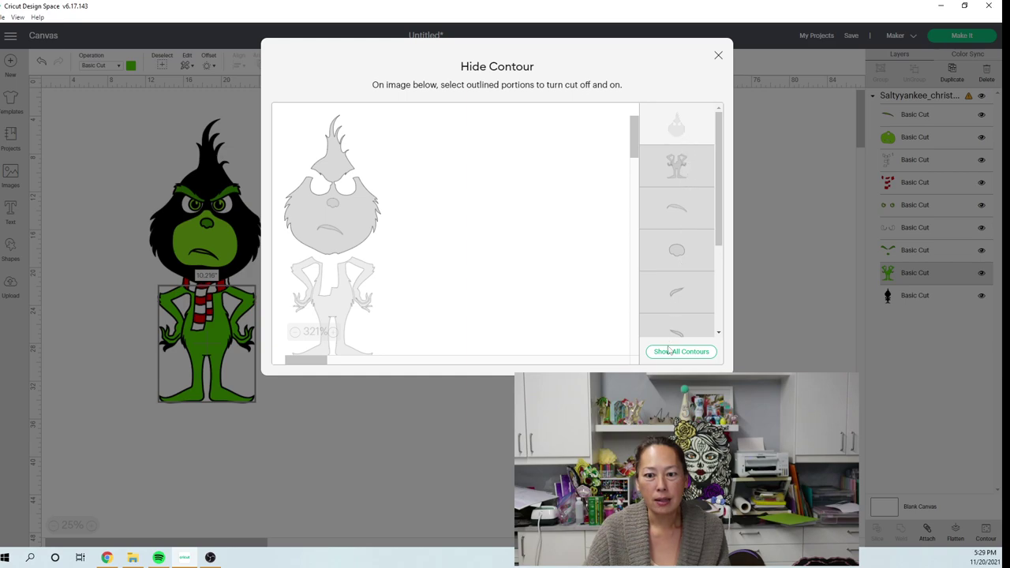
{"action": "left_click", "coordinate": [675, 170]}
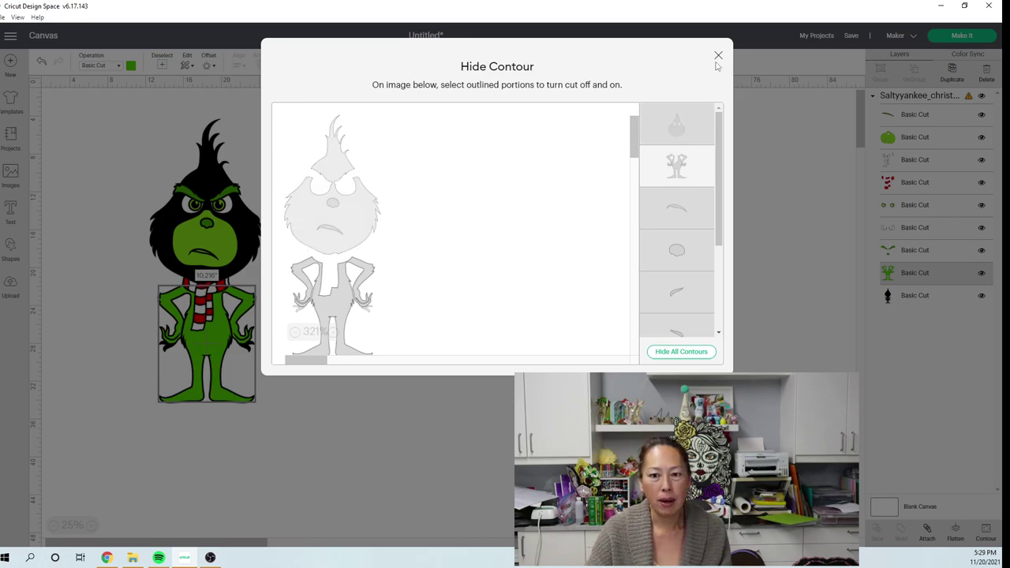
{"action": "left_click", "coordinate": [682, 353]}
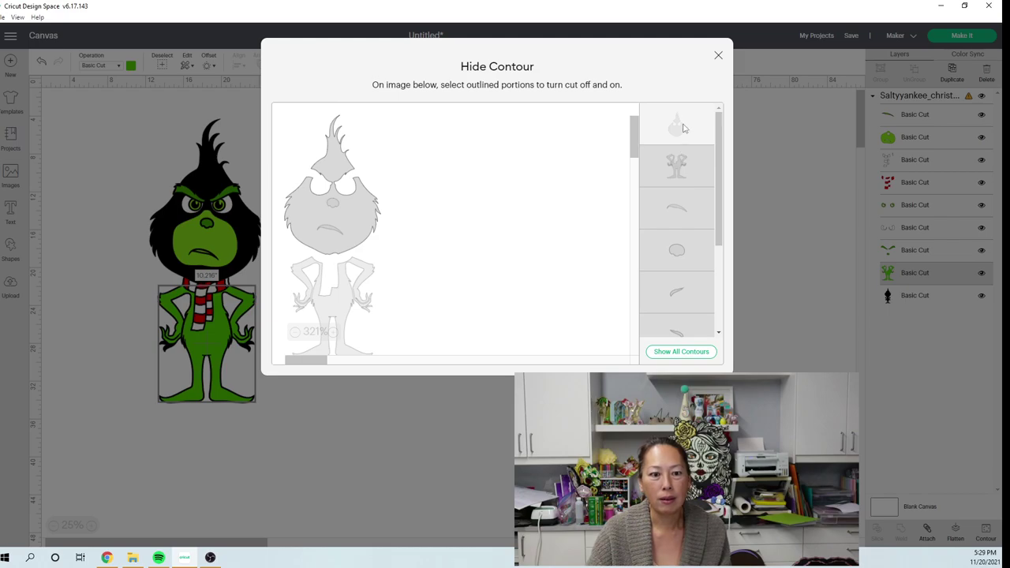
{"action": "left_click", "coordinate": [718, 58]}
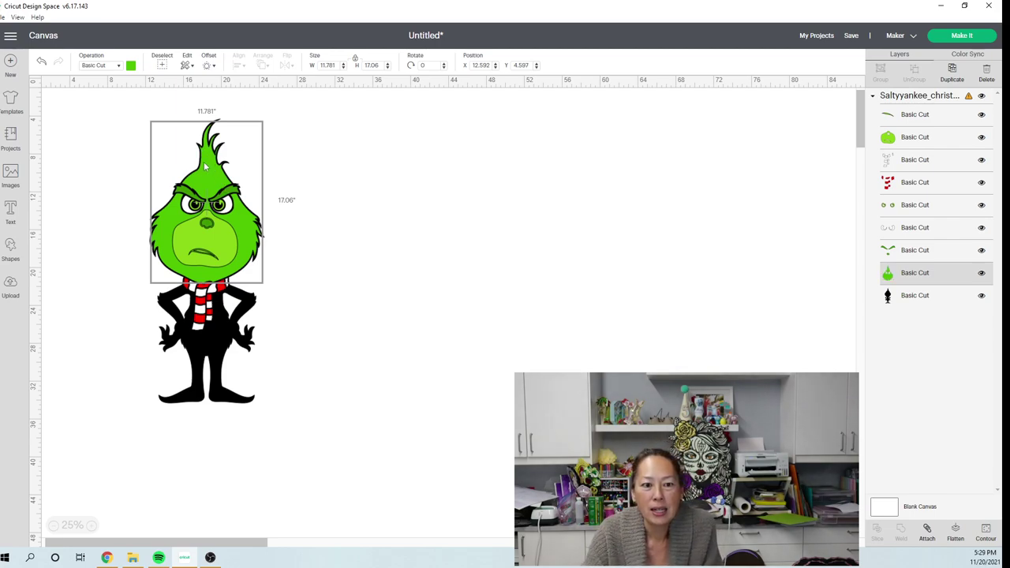
Step: Ungroup the Grinch design and move its green head piece off the figure to about X 35.5 inches
{"action": "left_click_drag", "start_coordinate": [225, 166], "coordinate": [263, 166]}
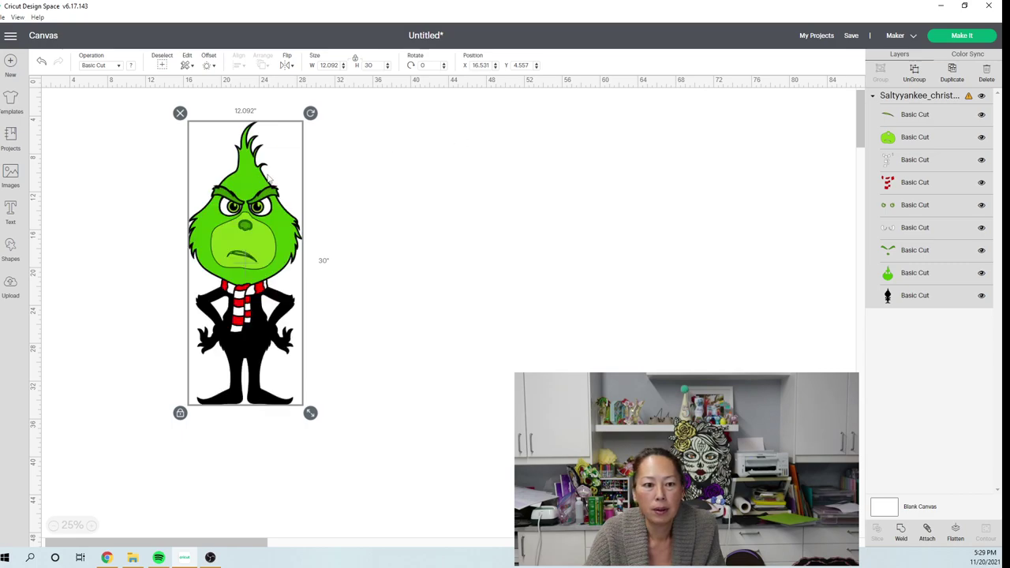
{"action": "key", "text": "ctrl+shift+g"}
{"action": "left_click", "coordinate": [434, 179]}
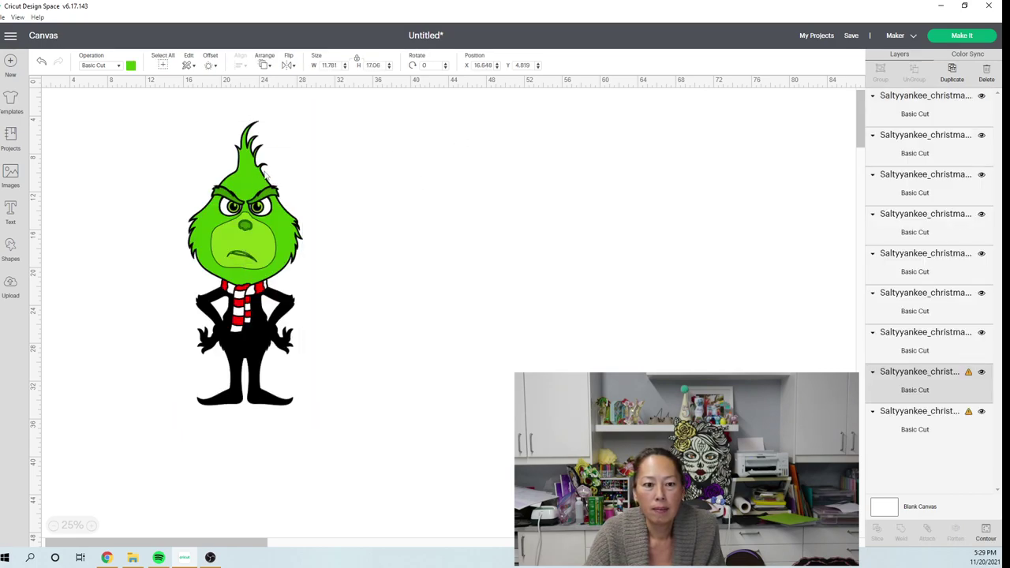
{"action": "left_click_drag", "start_coordinate": [267, 173], "coordinate": [446, 176]}
{"action": "left_click", "coordinate": [251, 176]}
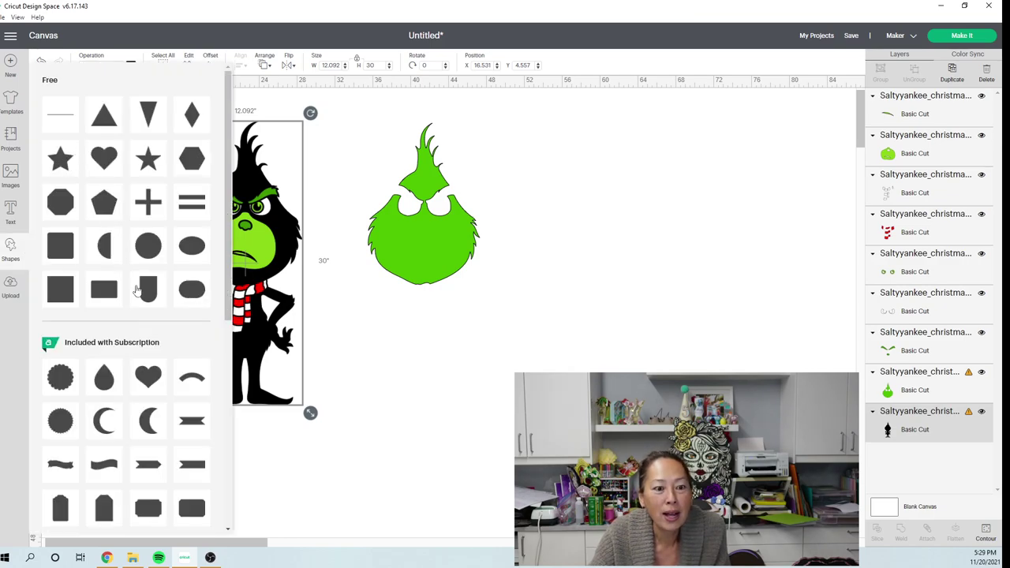
Step: Insert an oval, rotate it to about 96 degrees and place it over the hair tuft of the green head piece
{"action": "left_click", "coordinate": [189, 250]}
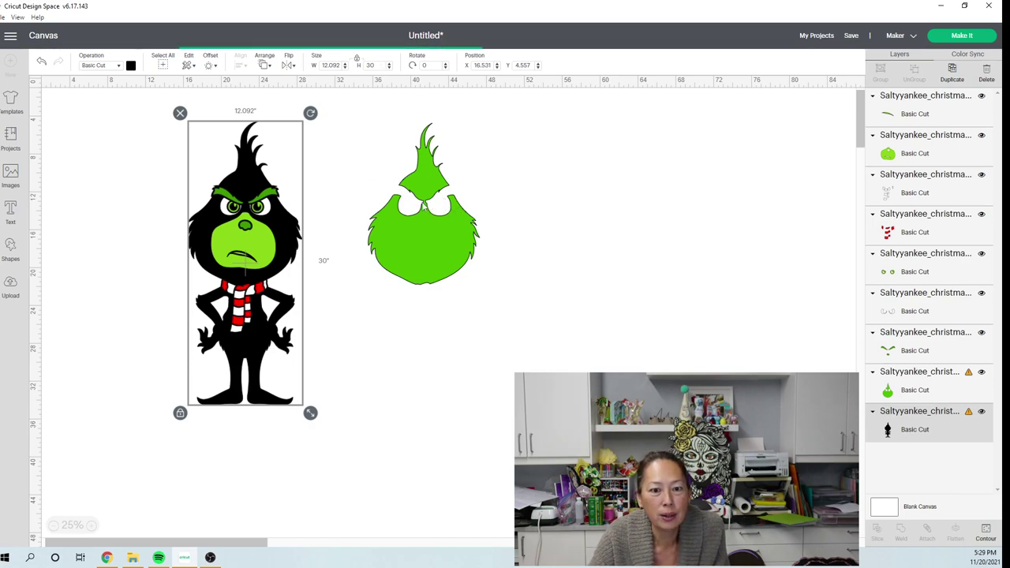
{"action": "left_click_drag", "start_coordinate": [65, 106], "coordinate": [374, 216]}
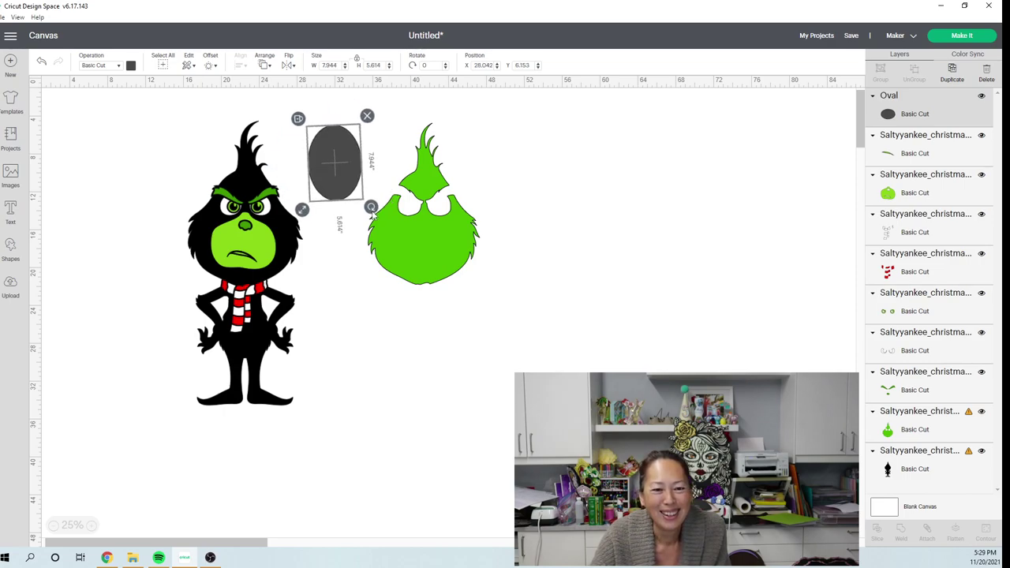
{"action": "left_click_drag", "start_coordinate": [348, 160], "coordinate": [443, 161]}
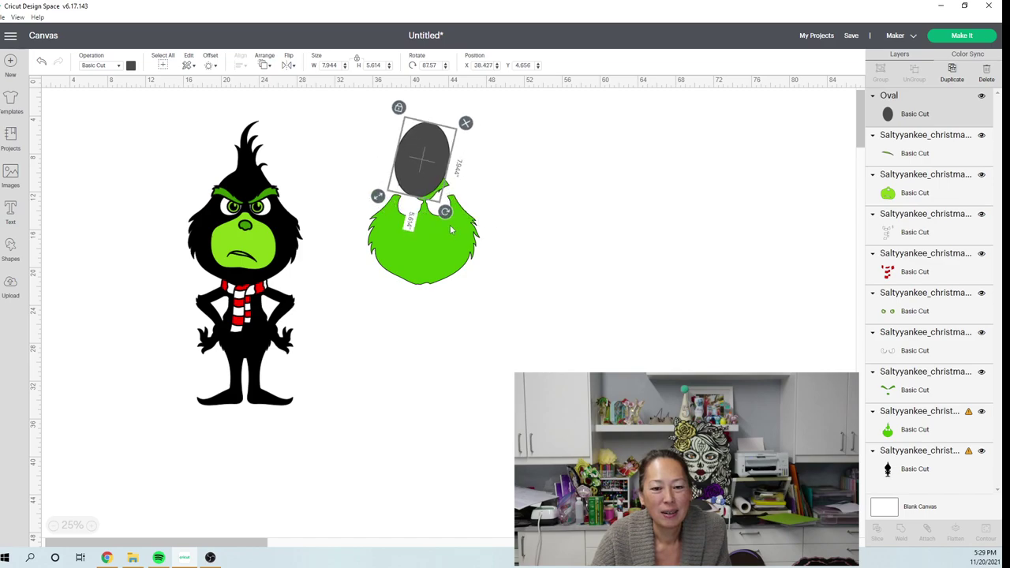
{"action": "left_click", "coordinate": [483, 226]}
{"action": "left_click", "coordinate": [423, 158]}
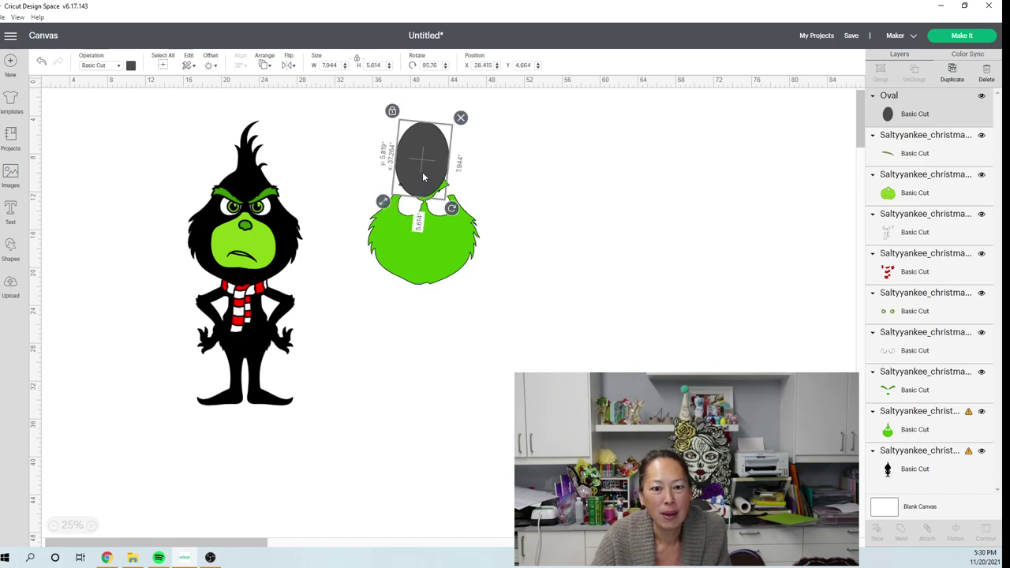
Step: Enlarge the oval to about 9.7 by 6.8 inches and reposition it over the hair tuft
{"action": "left_click_drag", "start_coordinate": [385, 213], "coordinate": [377, 210]}
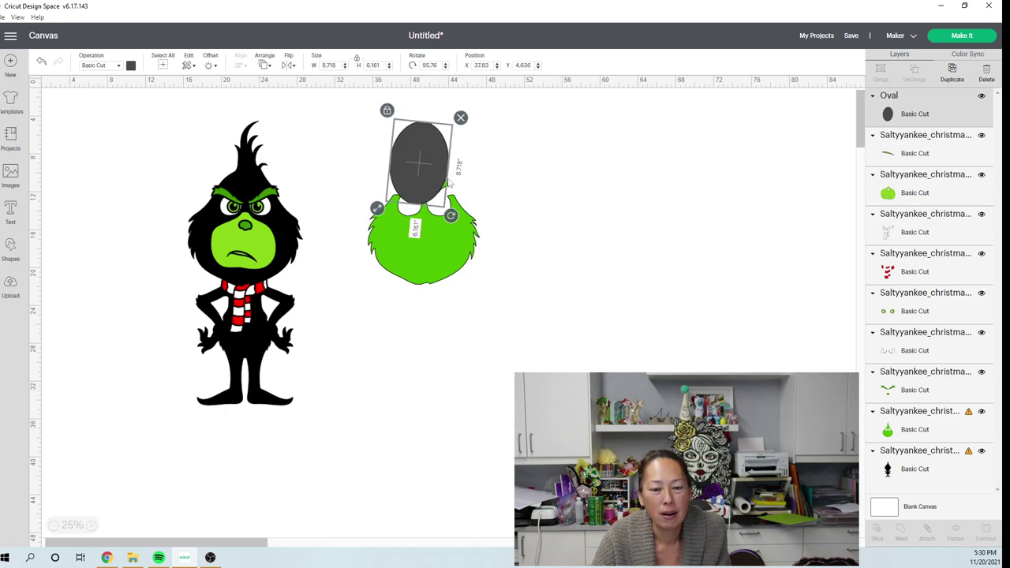
{"action": "left_click", "coordinate": [426, 253]}
{"action": "left_click_drag", "start_coordinate": [435, 183], "coordinate": [443, 180]}
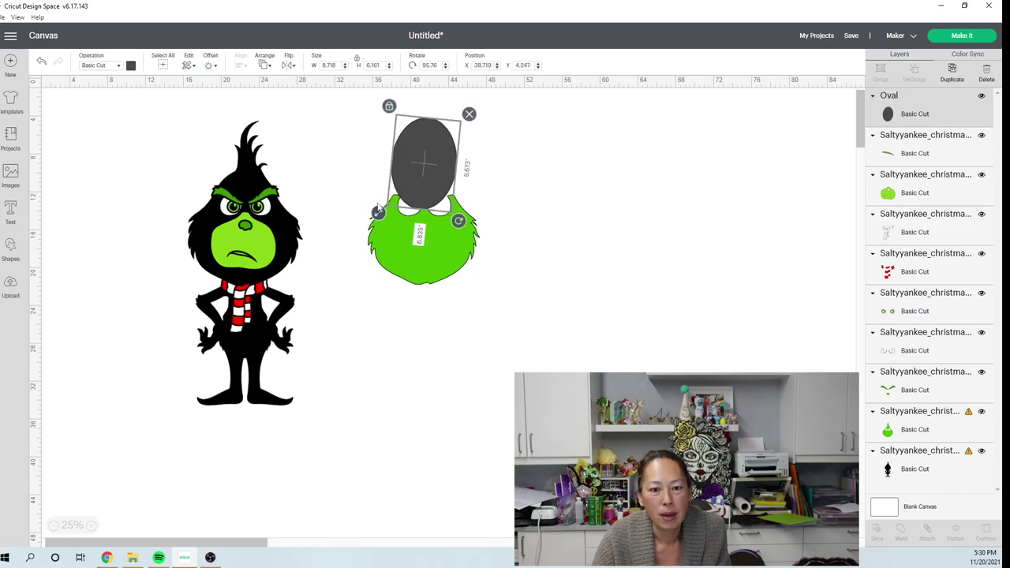
{"action": "left_click_drag", "start_coordinate": [442, 179], "coordinate": [444, 167]}
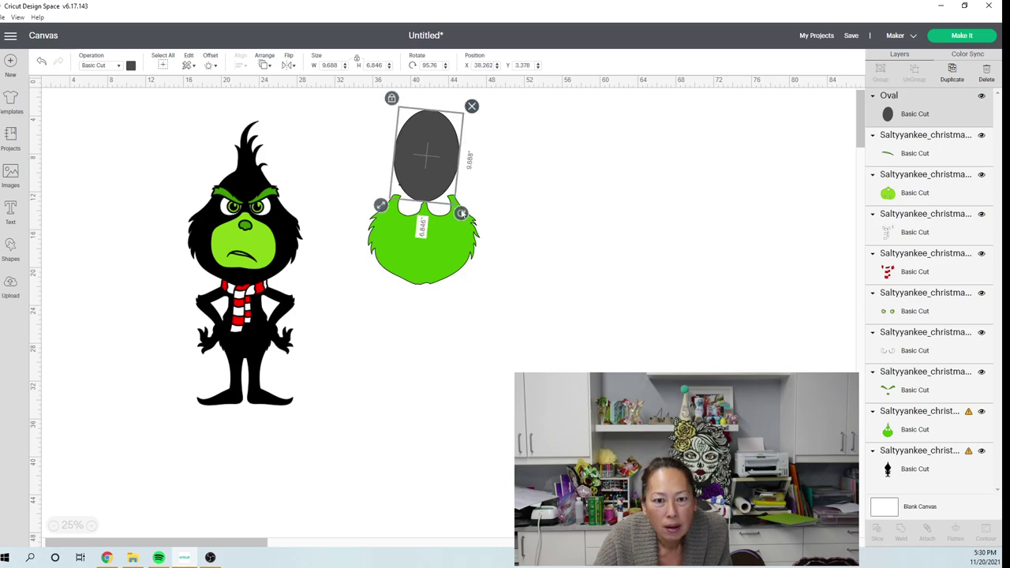
Step: Straighten the oval to about 90 degrees and nudge it back over the hair tuft
{"action": "left_click_drag", "start_coordinate": [466, 213], "coordinate": [464, 209]}
{"action": "left_click_drag", "start_coordinate": [439, 175], "coordinate": [438, 177]}
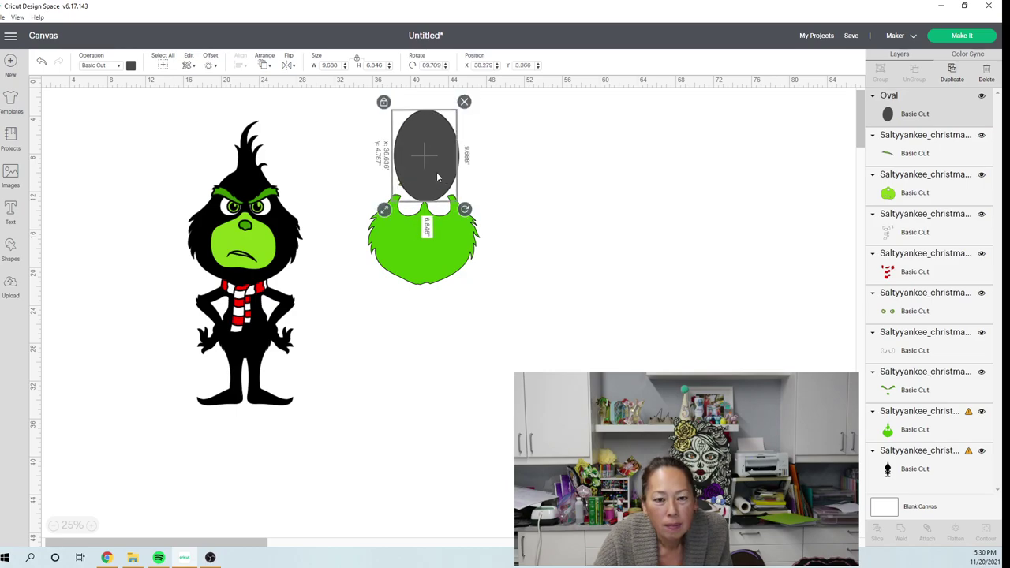
{"action": "left_click", "coordinate": [491, 326]}
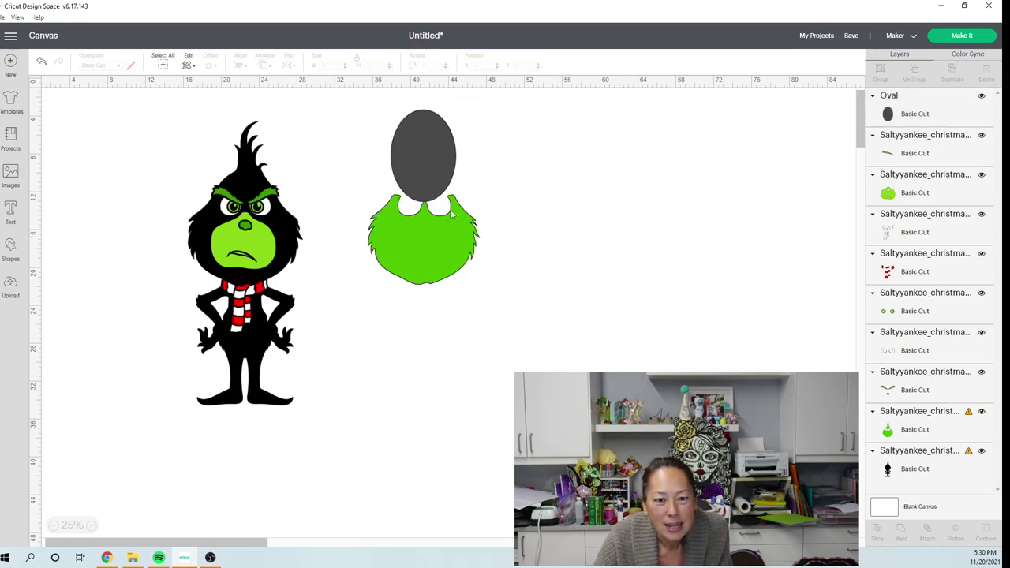
Step: Enlarge the oval to about 10.7 by 7.6 inches and position it to cover the entire hair tuft above the eyes
{"action": "left_click", "coordinate": [448, 177]}
{"action": "left_click_drag", "start_coordinate": [379, 207], "coordinate": [386, 215]}
{"action": "left_click_drag", "start_coordinate": [433, 163], "coordinate": [432, 162]}
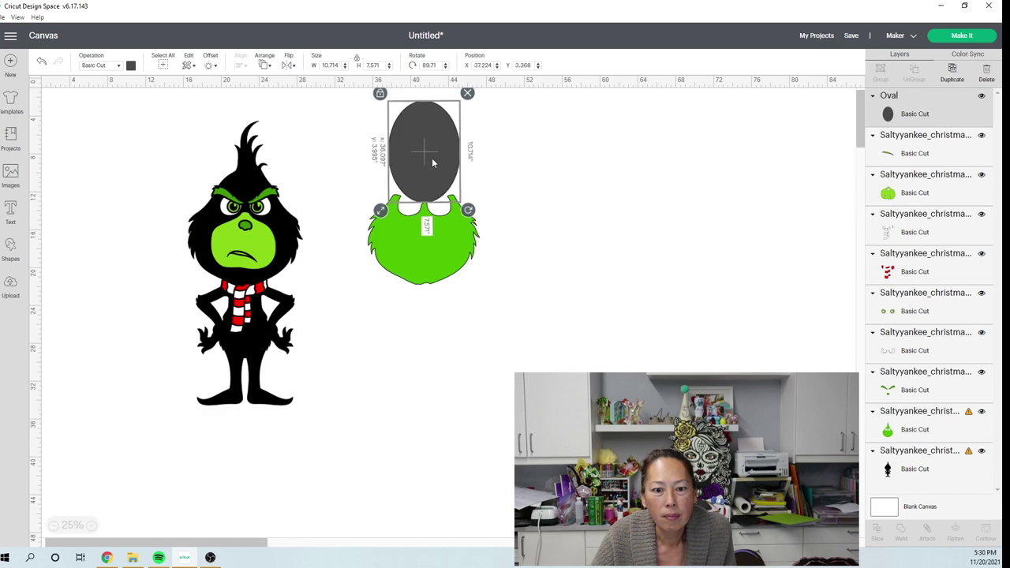
{"action": "left_click", "coordinate": [482, 334]}
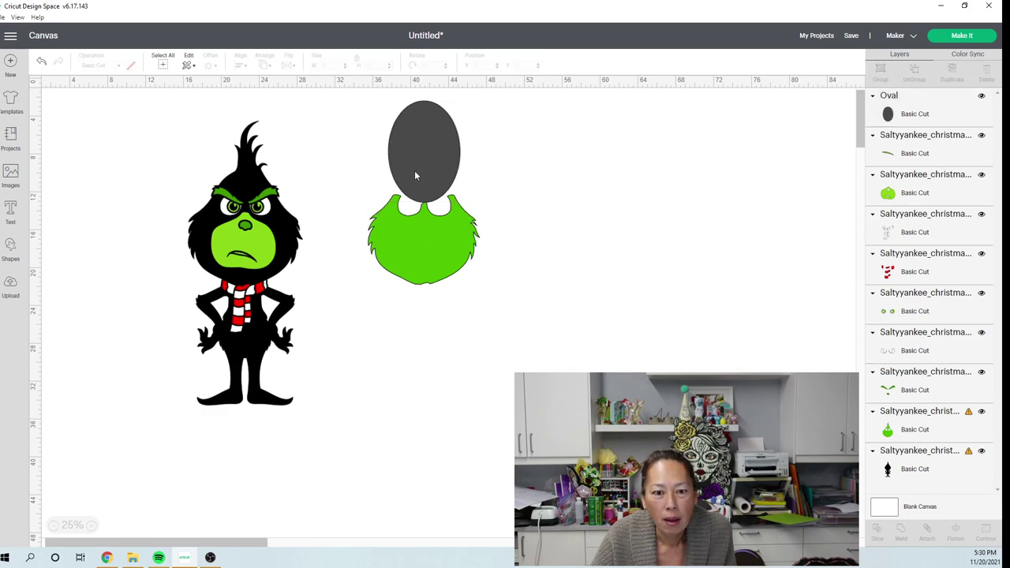
Step: Slice the green head piece with the oval and move the leftover oval cutout away from the head
{"action": "left_click_drag", "start_coordinate": [511, 343], "coordinate": [352, 87]}
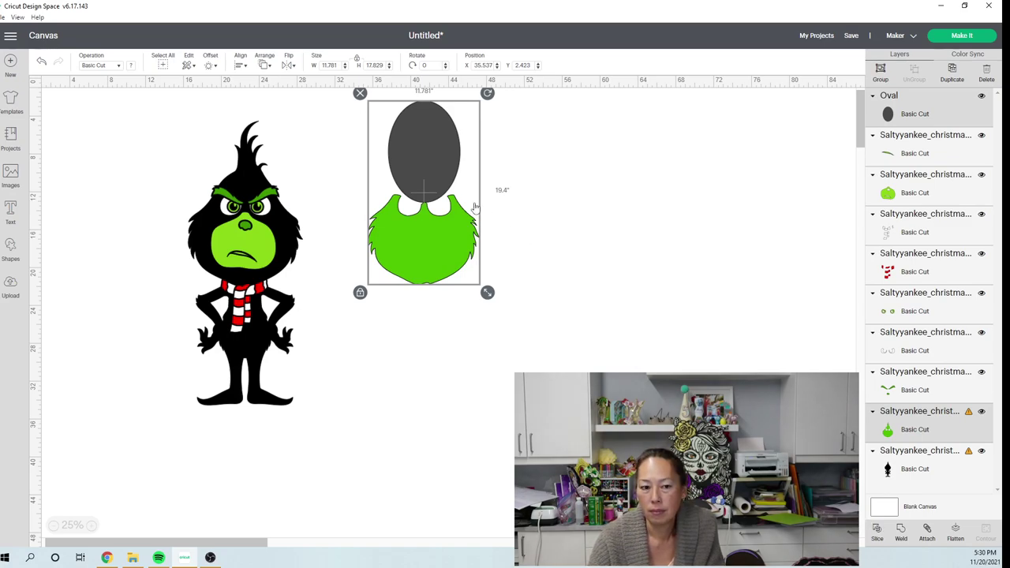
{"action": "left_click", "coordinate": [445, 190]}
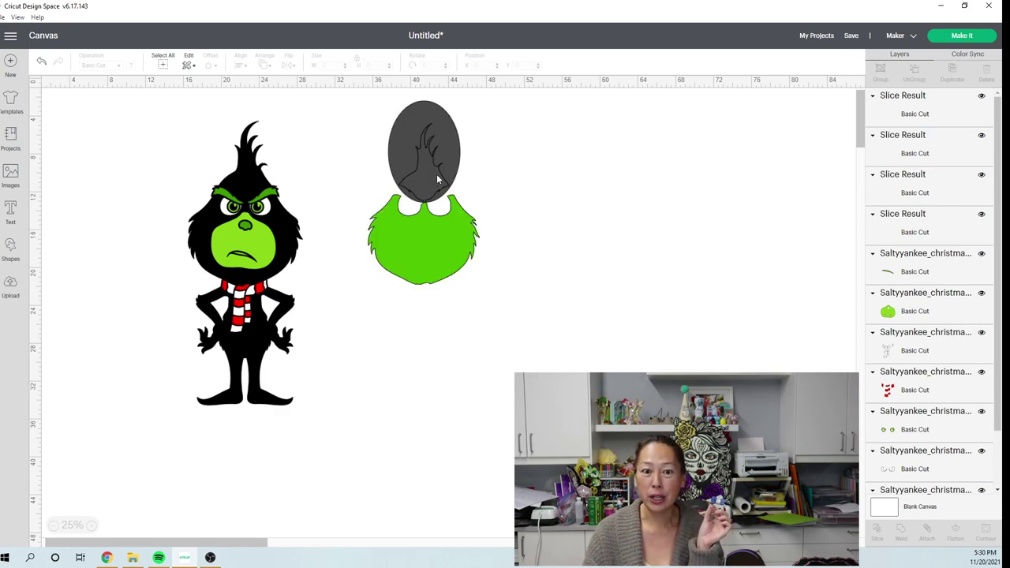
{"action": "left_click", "coordinate": [442, 150]}
{"action": "left_click_drag", "start_coordinate": [442, 150], "coordinate": [523, 155]}
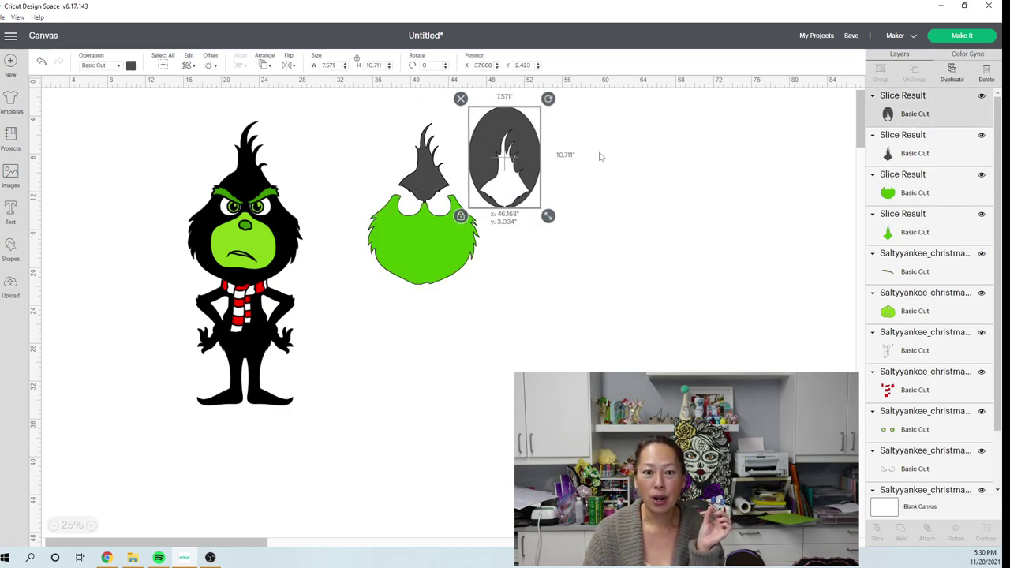
Step: Move the oval remainder farther from the head and pull the grey hair-tuft cutout off the green tuft
{"action": "left_click_drag", "start_coordinate": [600, 156], "coordinate": [667, 168]}
{"action": "left_click", "coordinate": [446, 147]}
{"action": "left_click_drag", "start_coordinate": [495, 130], "coordinate": [506, 131]}
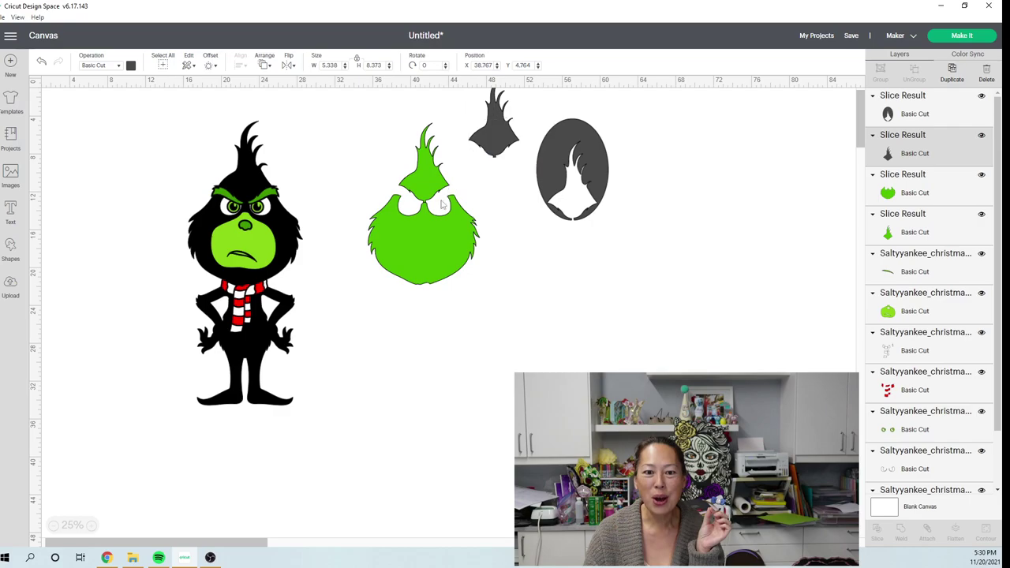
Step: Examine the cut between the green hair tuft and face, and check the size of the lower face piece
{"action": "left_click", "coordinate": [91, 525]}
{"action": "left_click", "coordinate": [91, 525]}
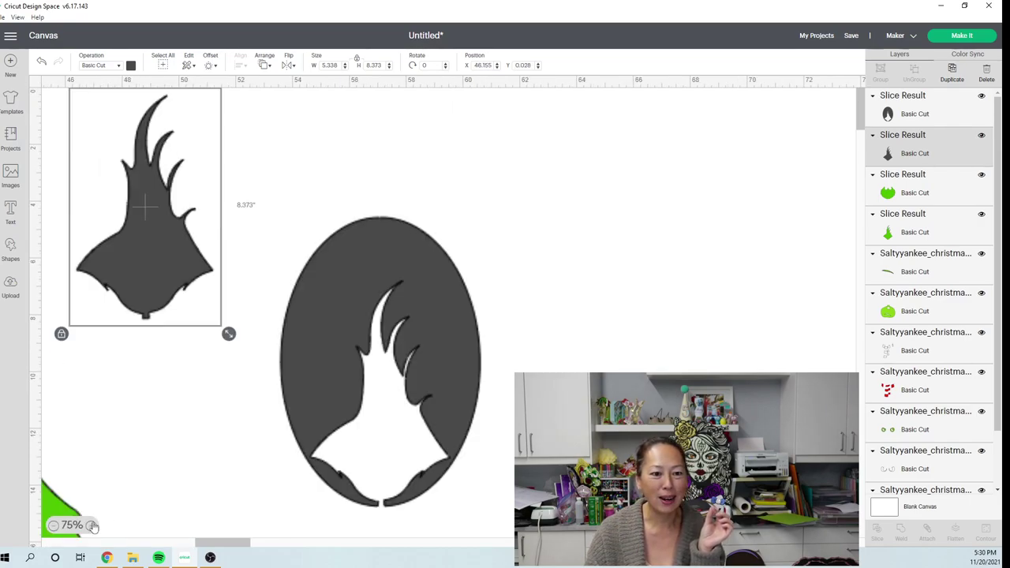
{"action": "left_click", "coordinate": [91, 525]}
{"action": "left_click_drag", "start_coordinate": [213, 547], "coordinate": [174, 545]}
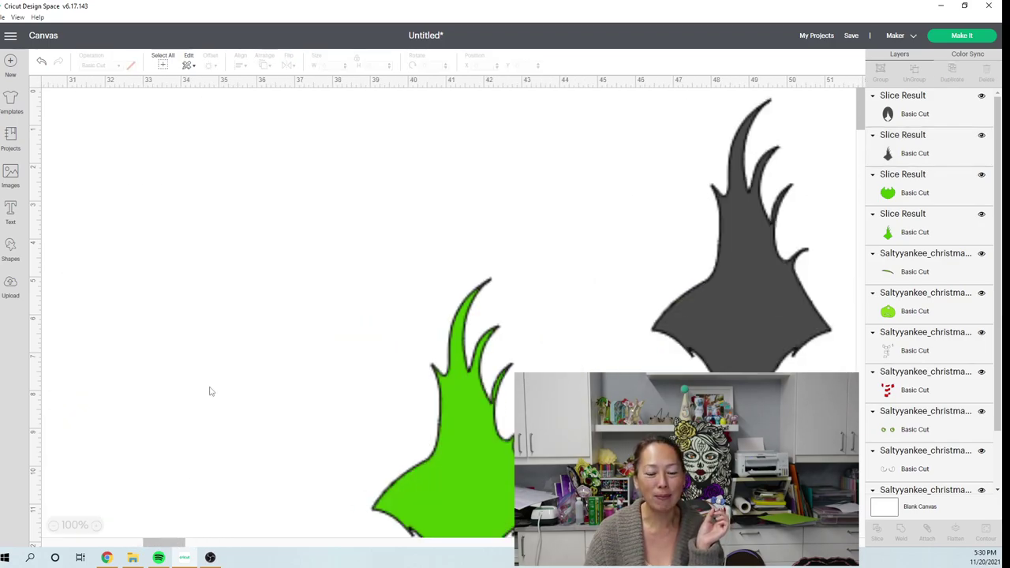
{"action": "scroll", "coordinate": [211, 392], "scroll_direction": "down", "scroll_amount": 5}
{"action": "left_click", "coordinate": [695, 319]}
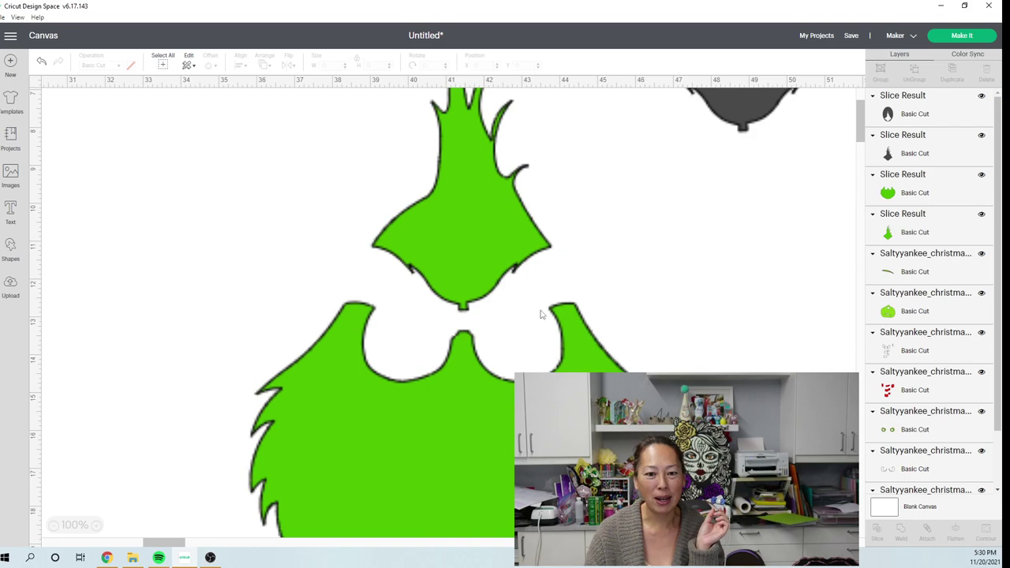
{"action": "left_click", "coordinate": [491, 255]}
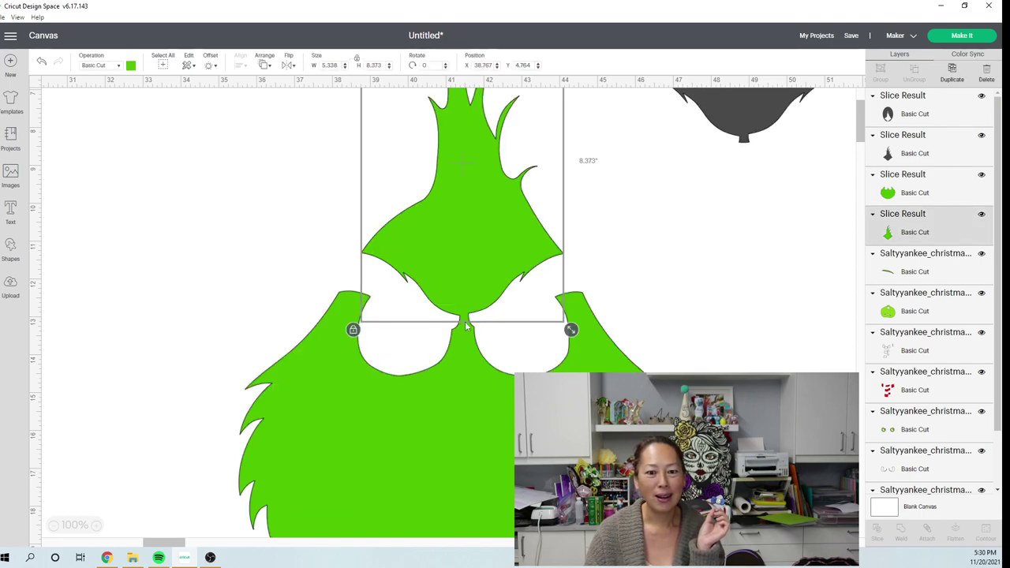
{"action": "left_click", "coordinate": [652, 276]}
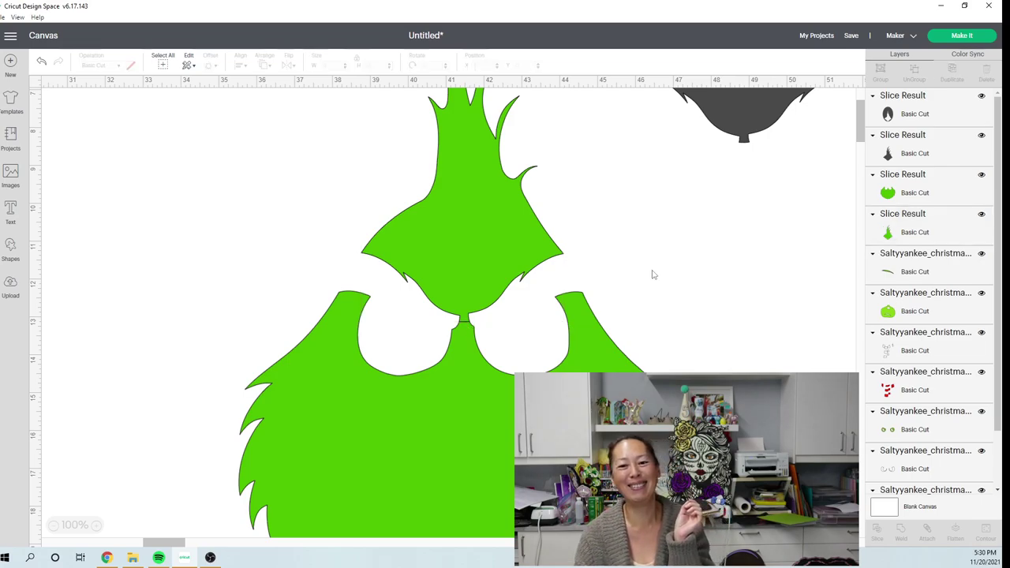
{"action": "left_click", "coordinate": [55, 527]}
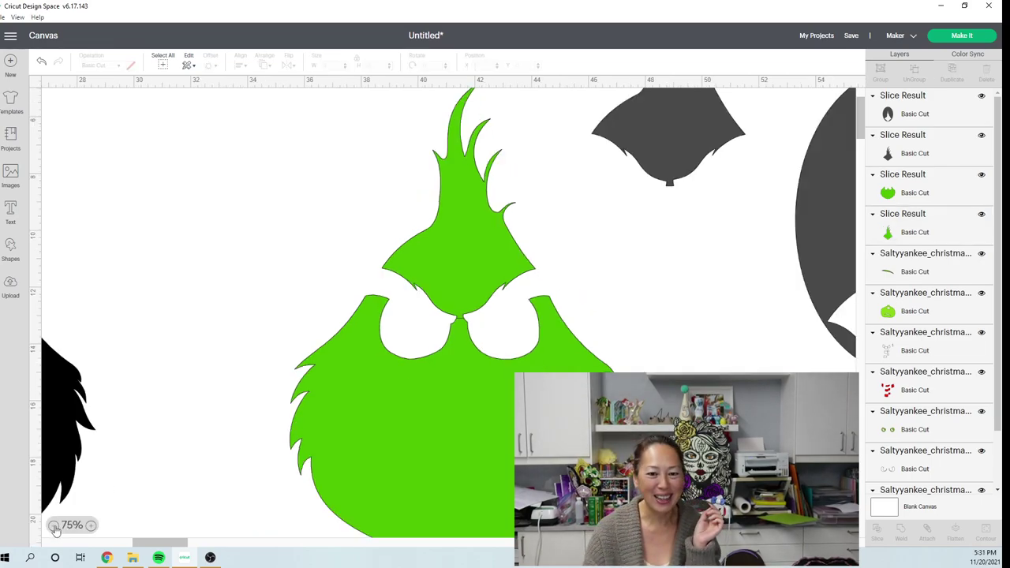
{"action": "left_click", "coordinate": [54, 527]}
{"action": "left_click", "coordinate": [390, 412]}
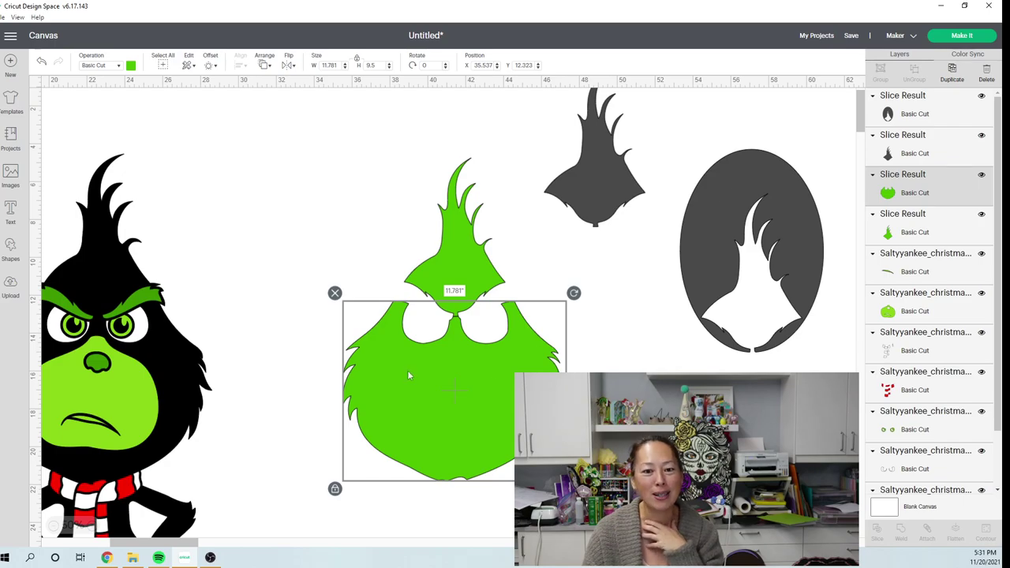
{"action": "scroll", "coordinate": [245, 397], "scroll_direction": "down", "scroll_amount": 2}
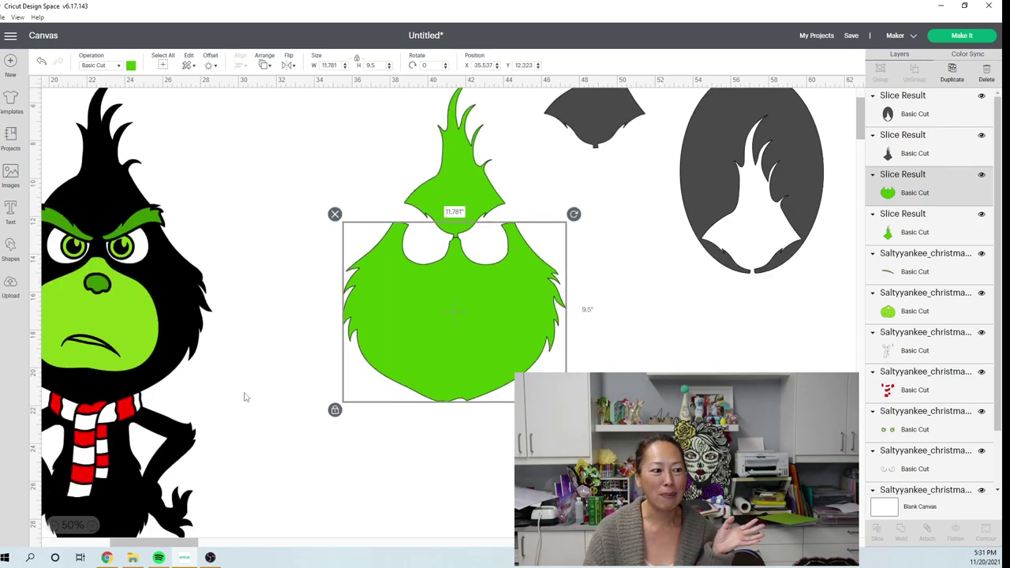
{"action": "scroll", "coordinate": [756, 285], "scroll_direction": "up", "scroll_amount": 1}
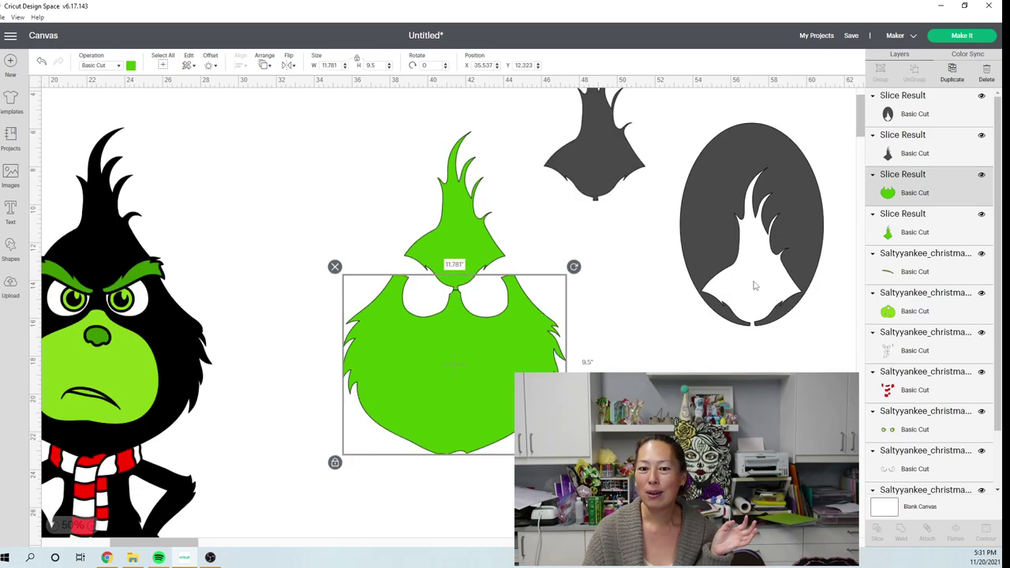
Step: Delete the leftover grey oval and the grey hair-tuft cutout
{"action": "left_click", "coordinate": [724, 229]}
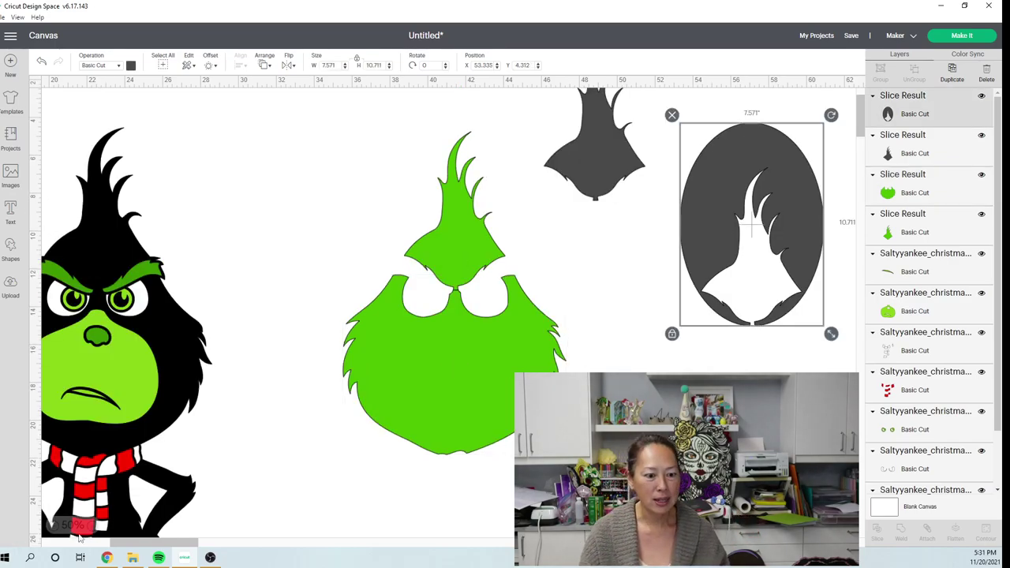
{"action": "left_click", "coordinate": [54, 526]}
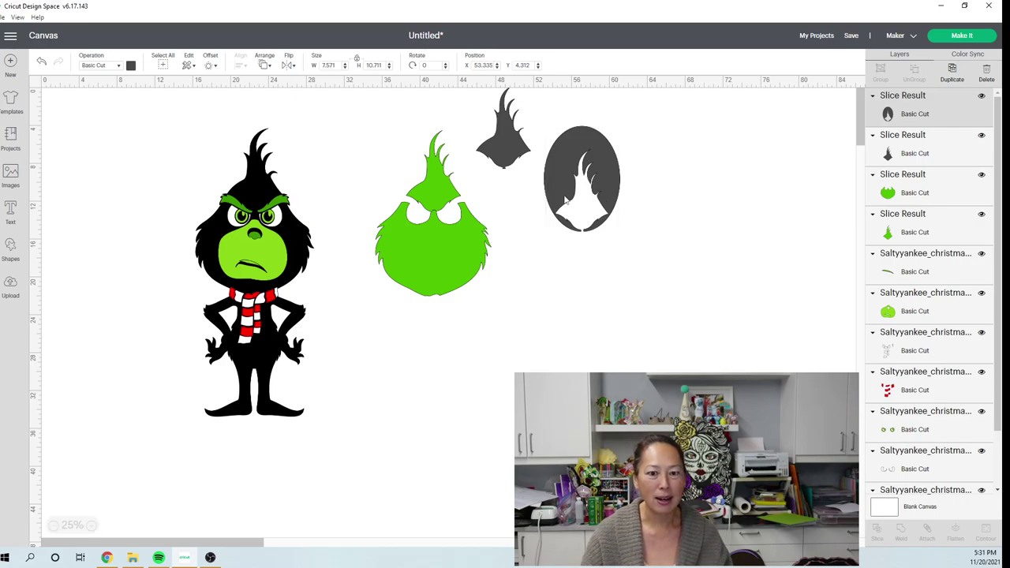
{"action": "key", "text": "Delete"}
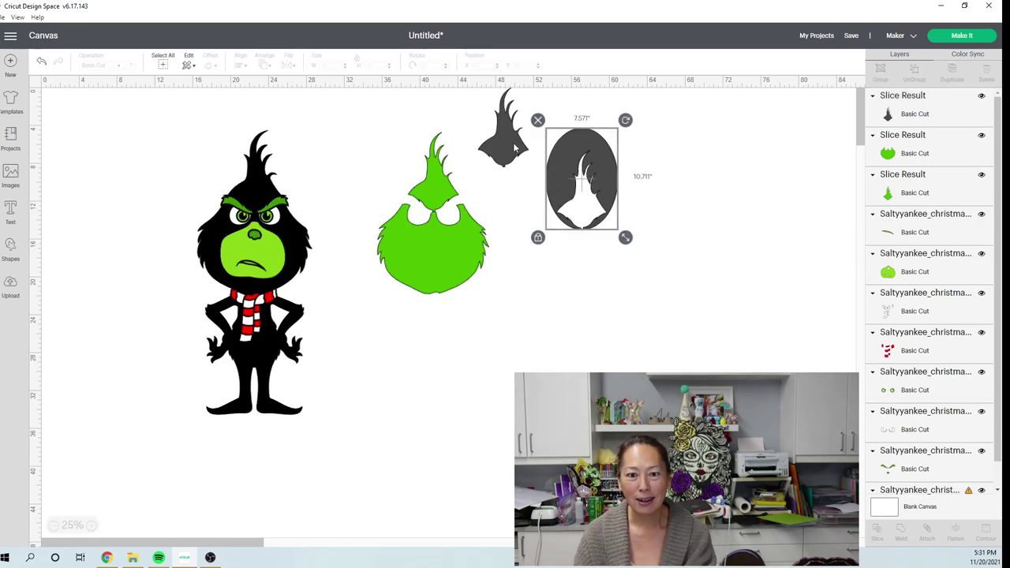
{"action": "left_click", "coordinate": [513, 142]}
{"action": "key", "text": "Delete"}
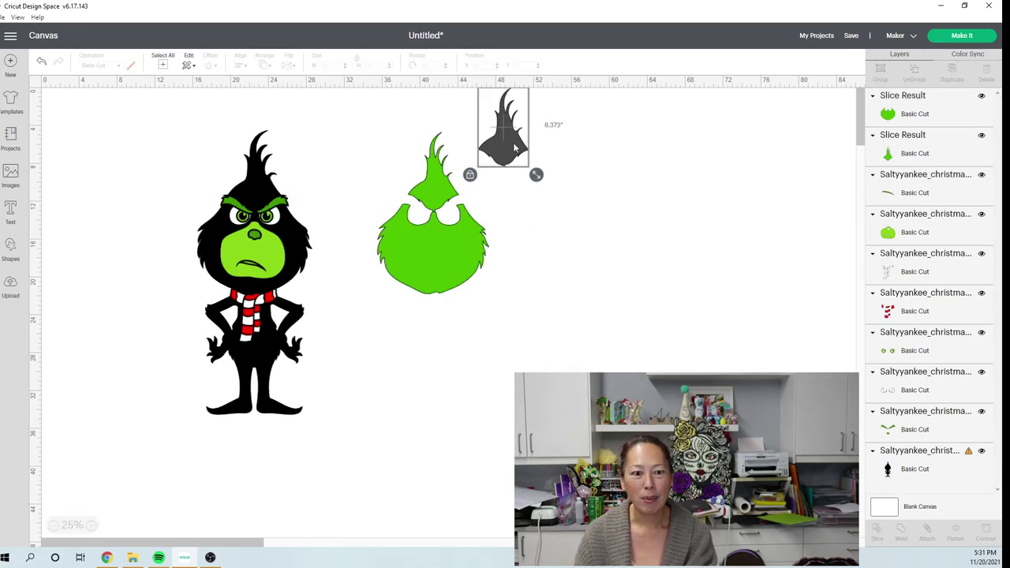
Step: Add the recently uploaded Grinch with the scarf to the canvas and set its height to 30 inches
{"action": "left_click", "coordinate": [11, 287]}
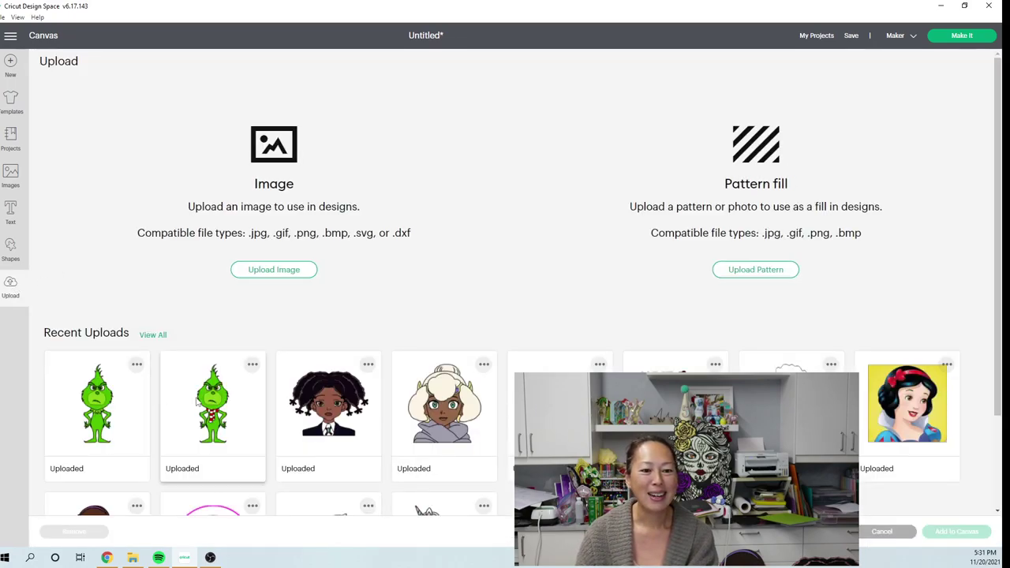
{"action": "left_click", "coordinate": [214, 405]}
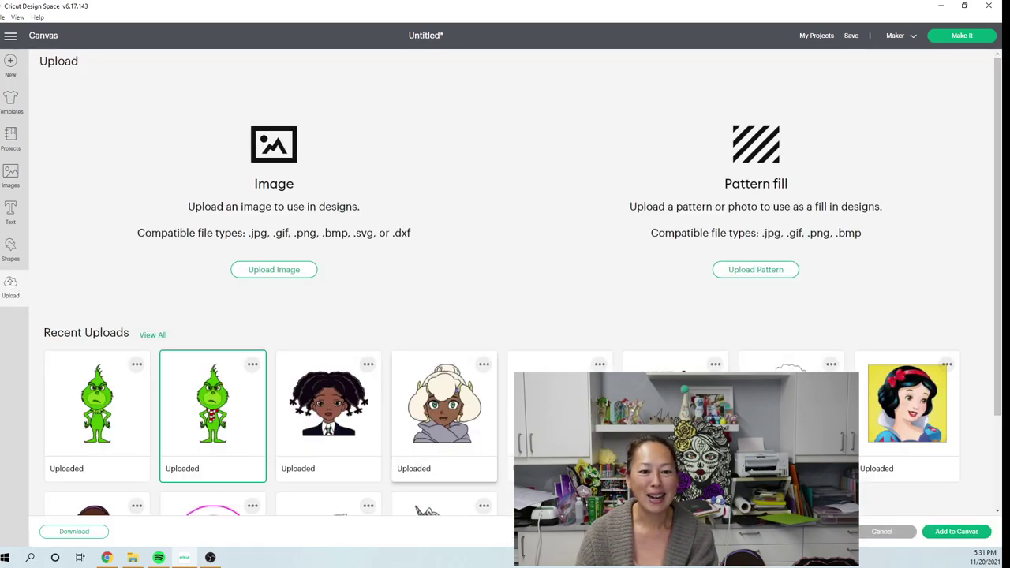
{"action": "left_click", "coordinate": [957, 531]}
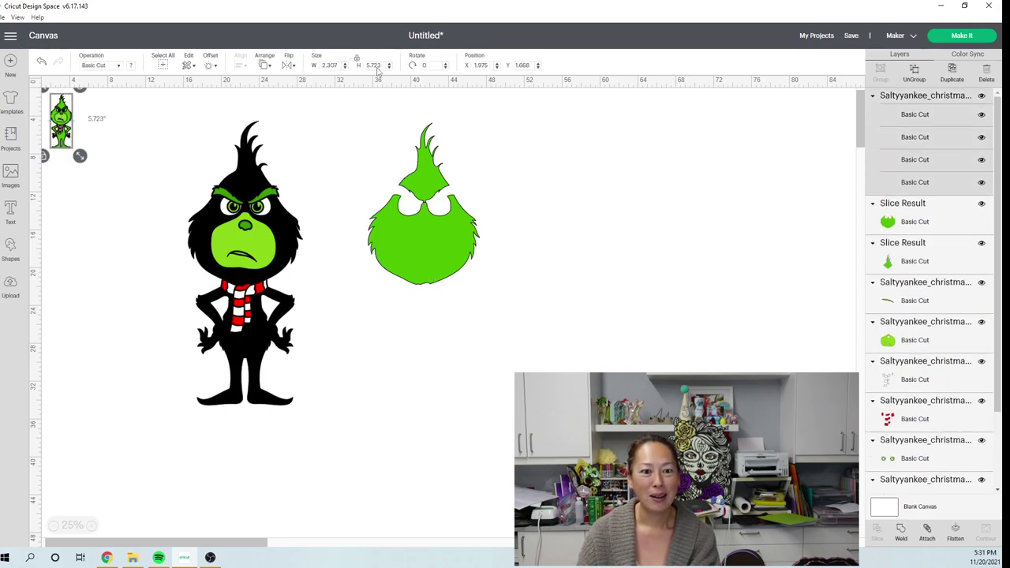
{"action": "left_click", "coordinate": [376, 66]}
{"action": "type", "text": "30"}
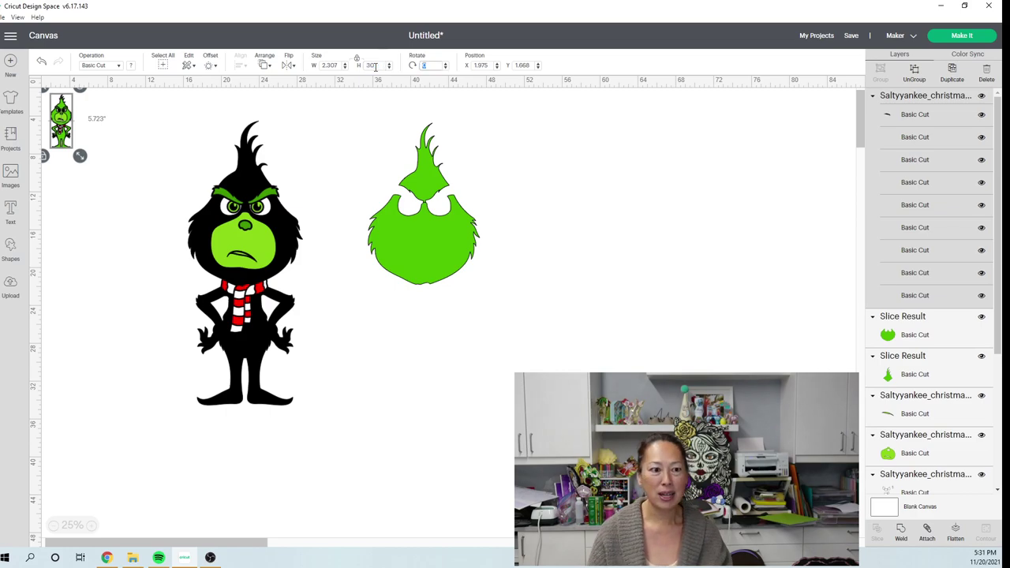
{"action": "key", "text": "Tab"}
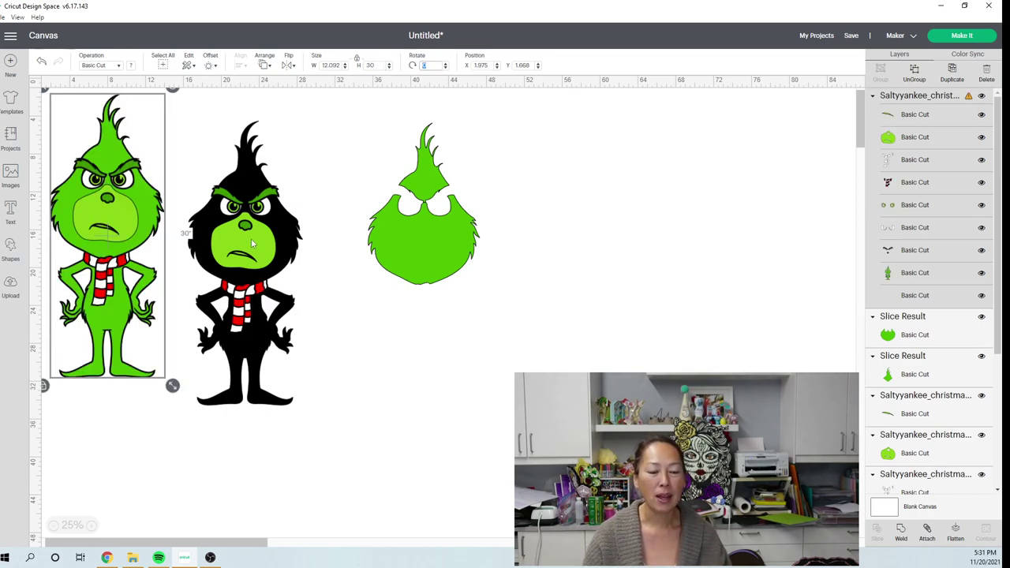
Step: Delete the old Grinch with the missing green layer and move the new Grinch into its place
{"action": "left_click", "coordinate": [251, 238]}
{"action": "left_click_drag", "start_coordinate": [305, 476], "coordinate": [198, 153]}
{"action": "key", "text": "Delete"}
{"action": "left_click_drag", "start_coordinate": [117, 197], "coordinate": [214, 224]}
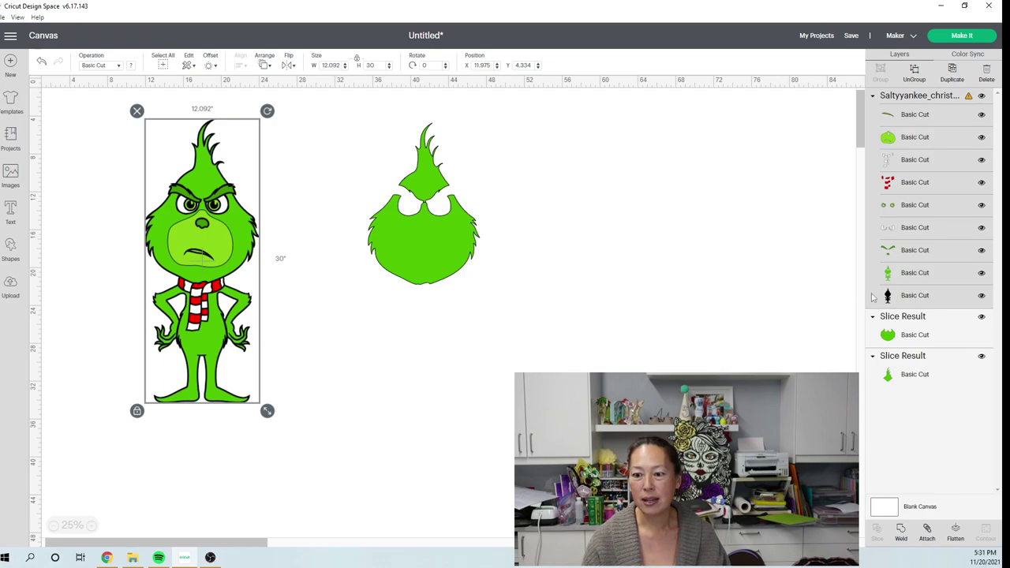
Step: Contour the new Grinch's main green layer so only the body remains, and nudge the figure slightly
{"action": "left_click", "coordinate": [918, 273]}
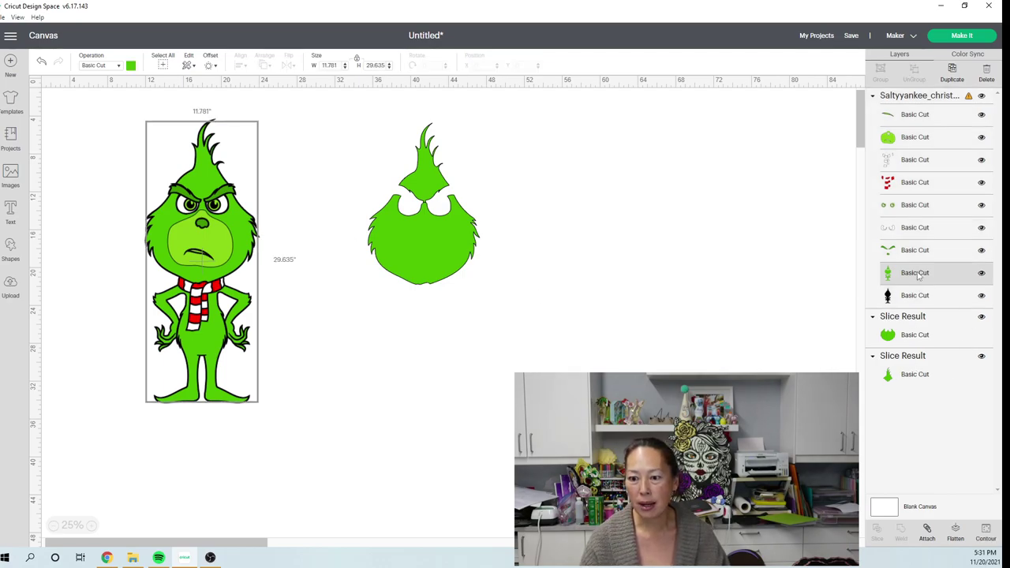
{"action": "left_click", "coordinate": [986, 533]}
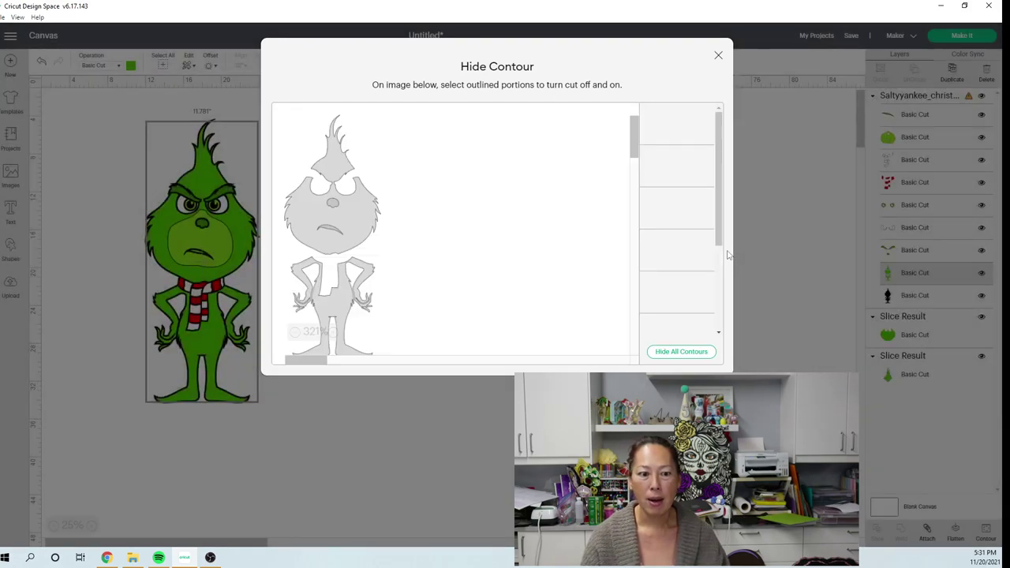
{"action": "left_click", "coordinate": [687, 352]}
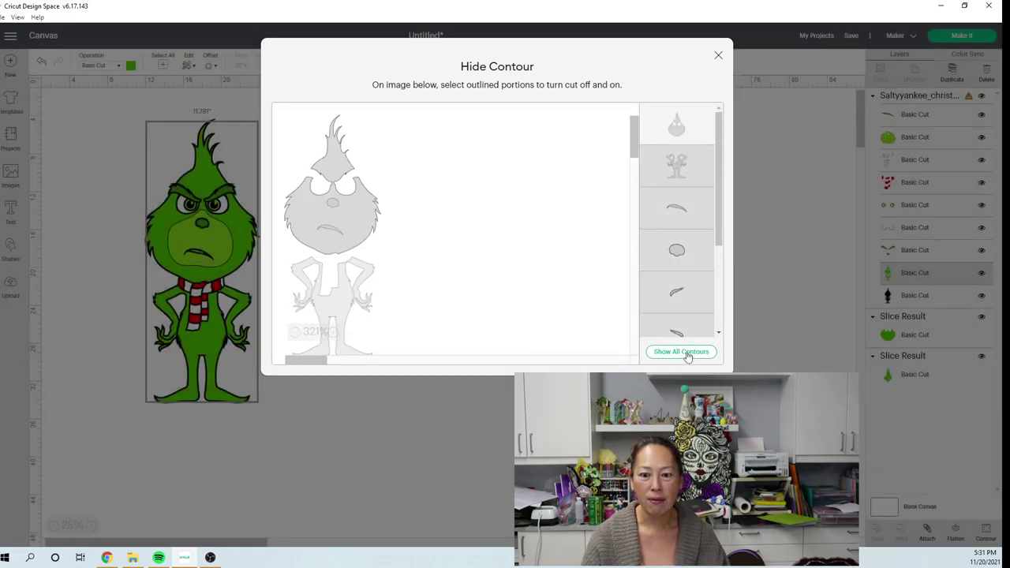
{"action": "left_click", "coordinate": [674, 163]}
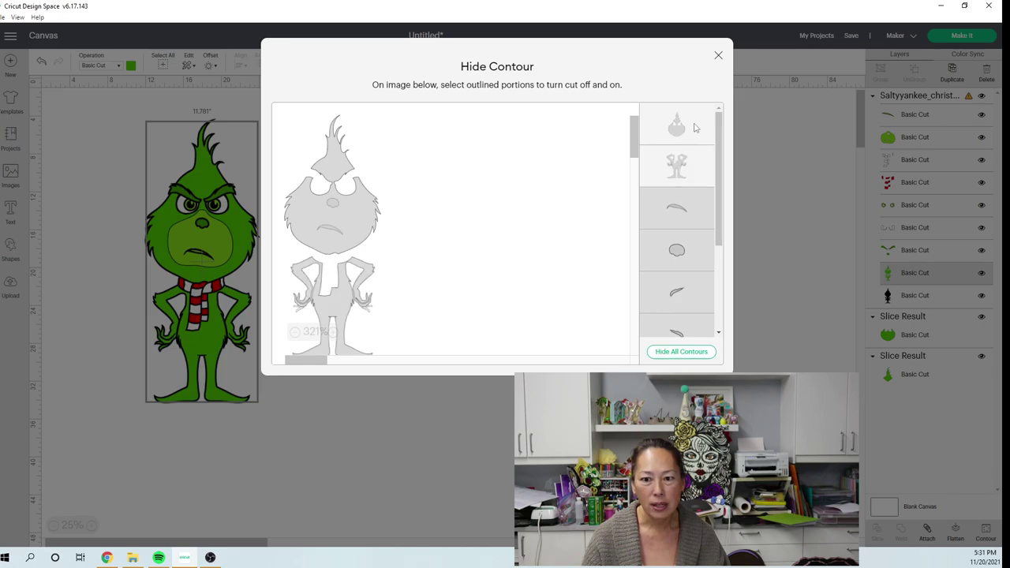
{"action": "left_click", "coordinate": [719, 58]}
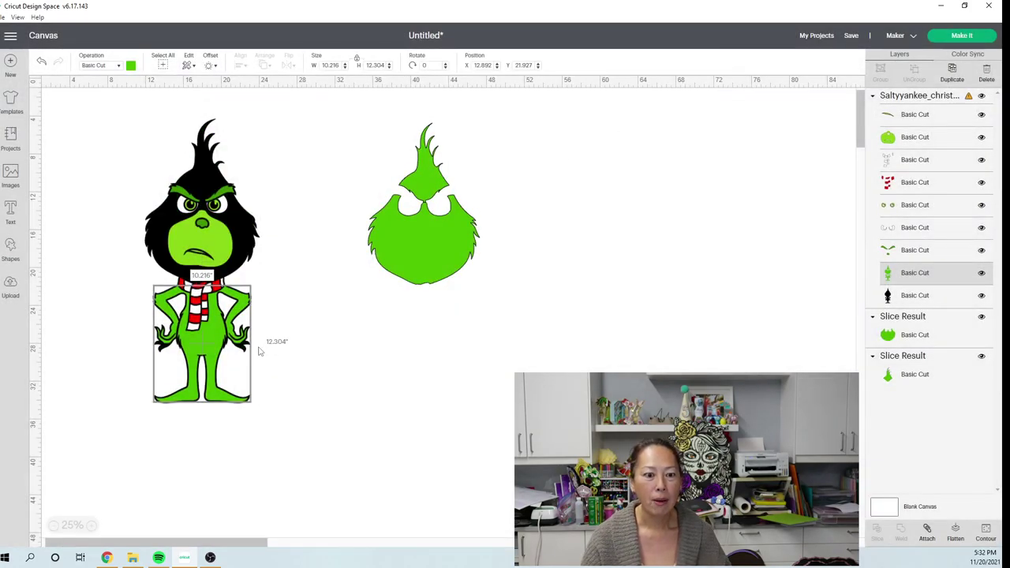
{"action": "mouse_move", "coordinate": [201, 340]}
{"action": "left_mouse_down"}
{"action": "mouse_move", "coordinate": [359, 339]}
{"action": "mouse_move", "coordinate": [199, 339]}
{"action": "left_mouse_up"}
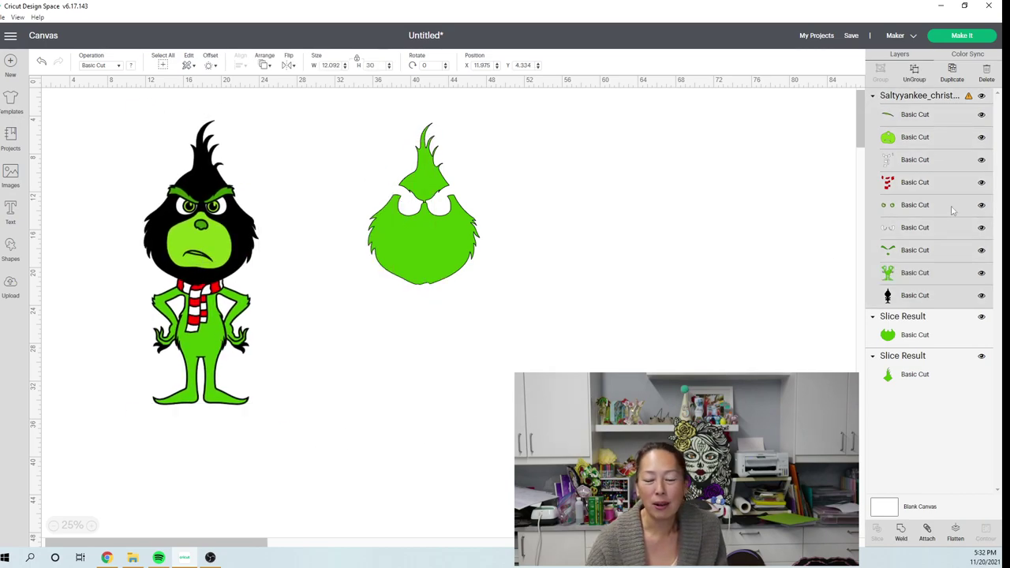
Step: Ungroup the Grinch and move the green body piece out below the sliced head
{"action": "left_click", "coordinate": [917, 77]}
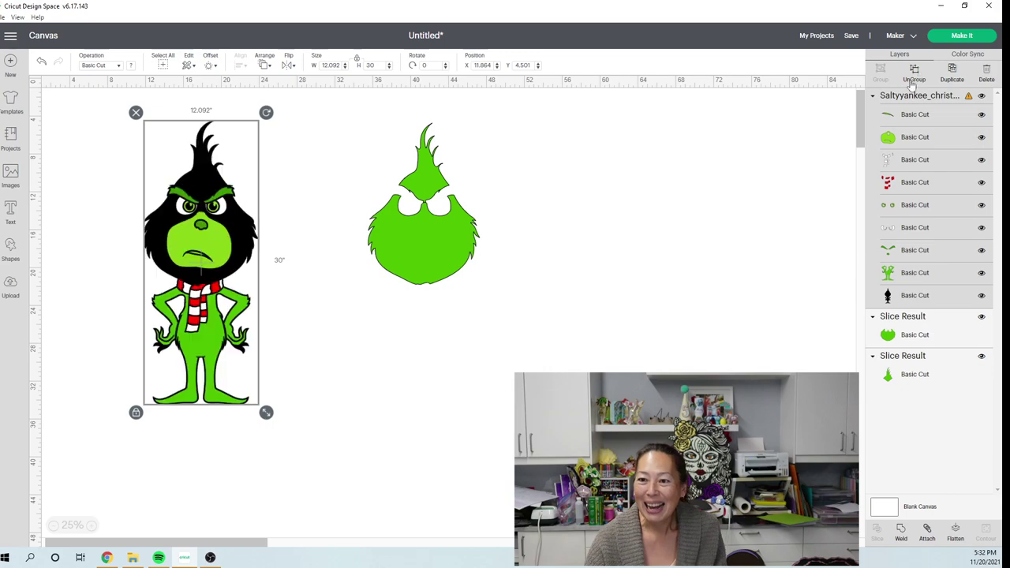
{"action": "left_click", "coordinate": [206, 362]}
{"action": "left_click_drag", "start_coordinate": [206, 361], "coordinate": [502, 411]}
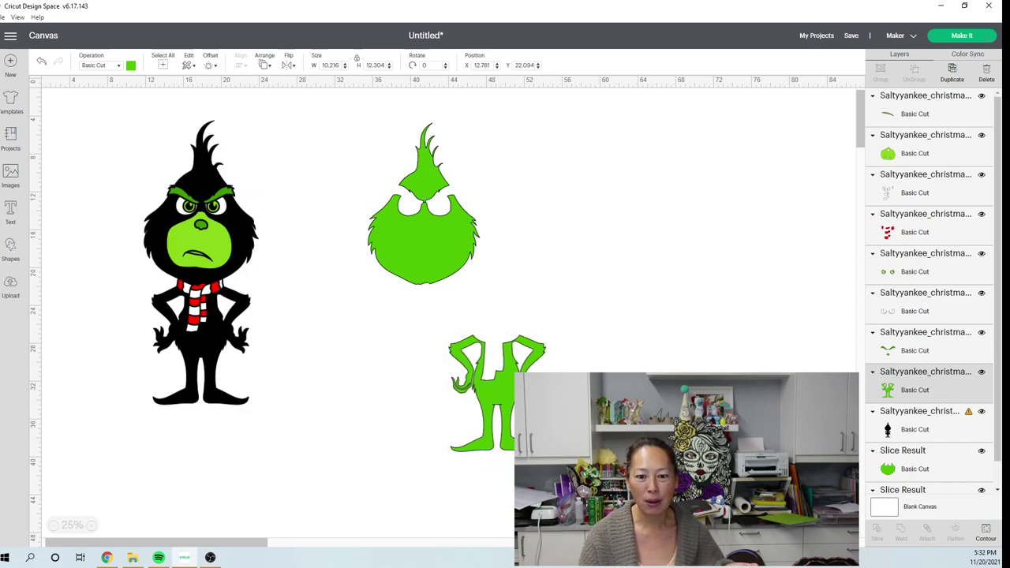
Step: Turn the four small curved detail contours back on in the green body layer using Contour
{"action": "left_click", "coordinate": [986, 531]}
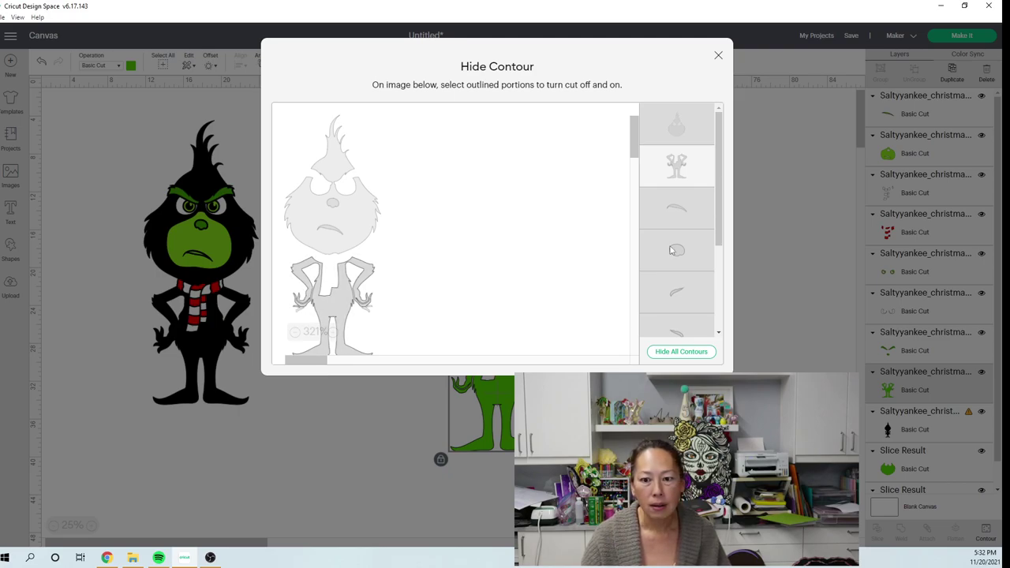
{"action": "left_click", "coordinate": [682, 218]}
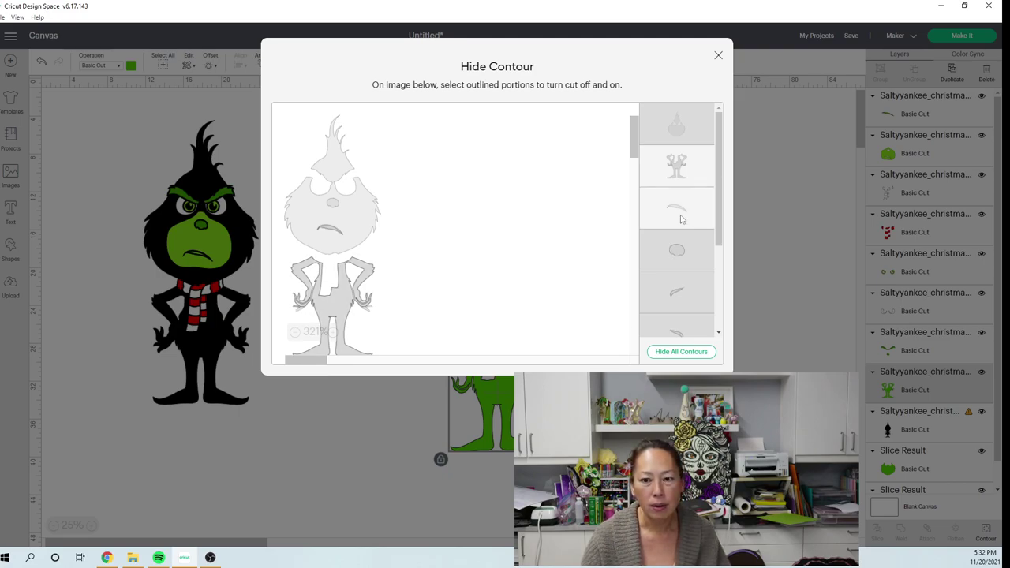
{"action": "left_click", "coordinate": [682, 218]}
{"action": "scroll", "coordinate": [682, 221], "scroll_direction": "down", "scroll_amount": 3}
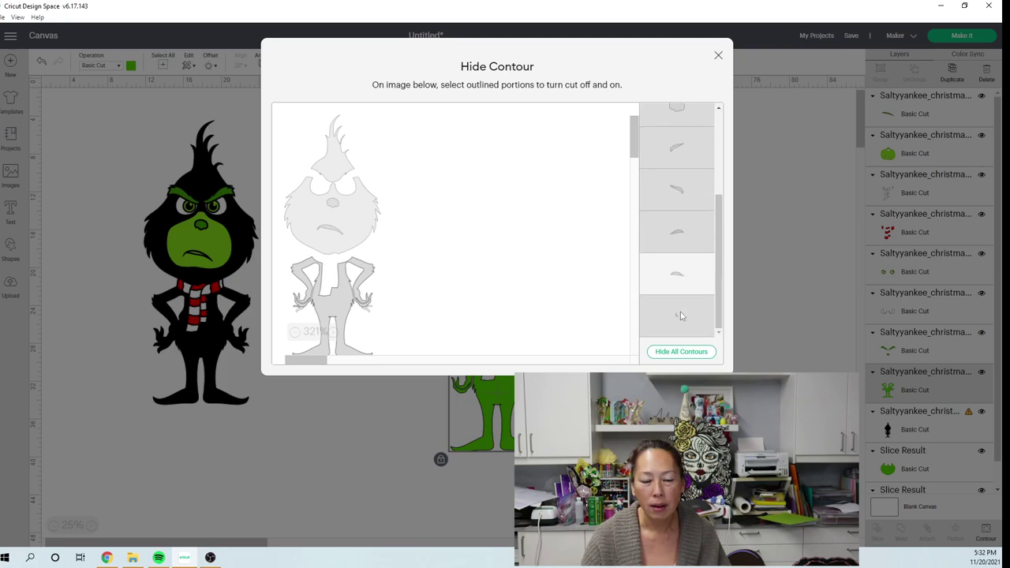
{"action": "left_click", "coordinate": [684, 233]}
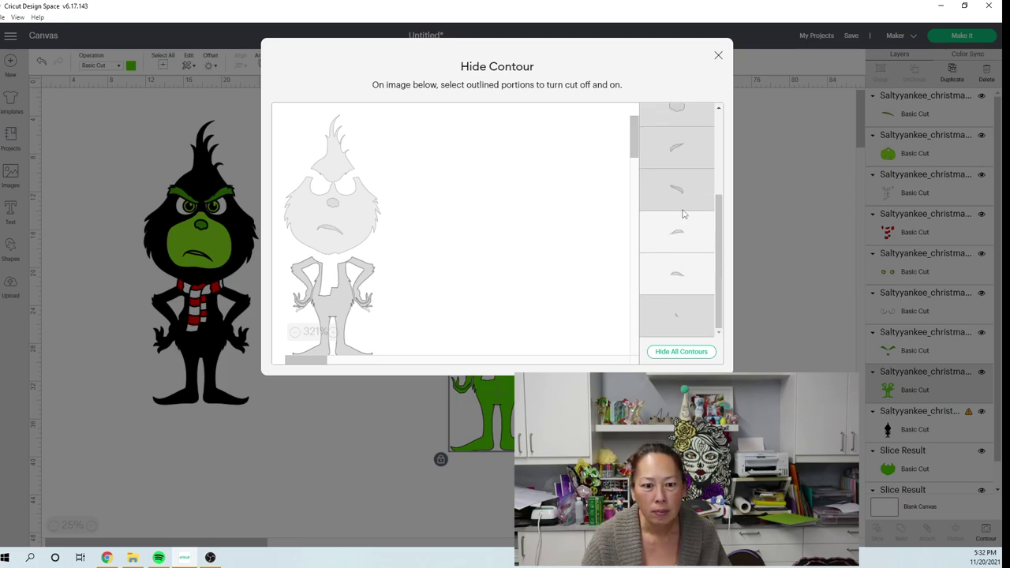
{"action": "left_click", "coordinate": [682, 210]}
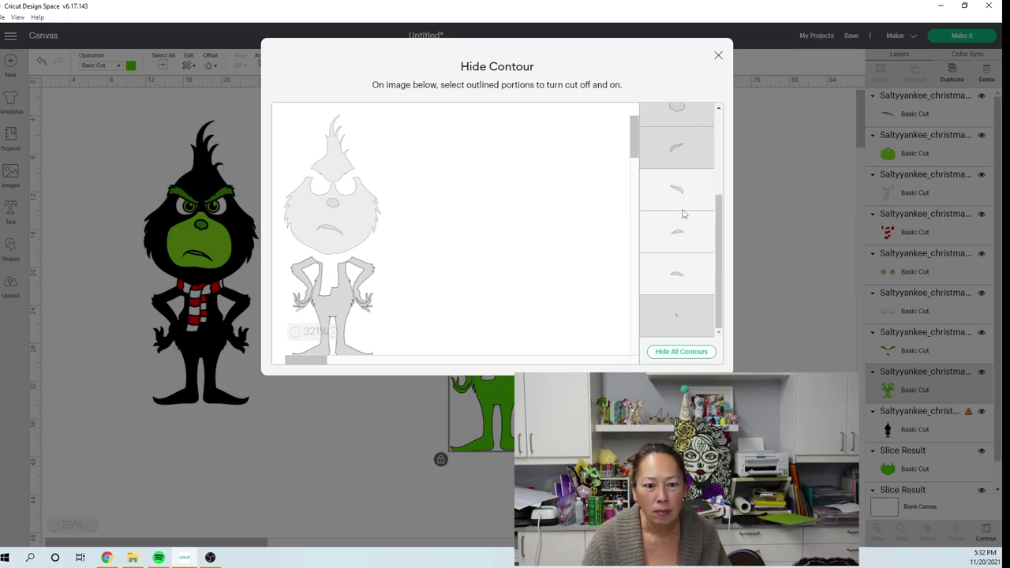
{"action": "left_click", "coordinate": [684, 168]}
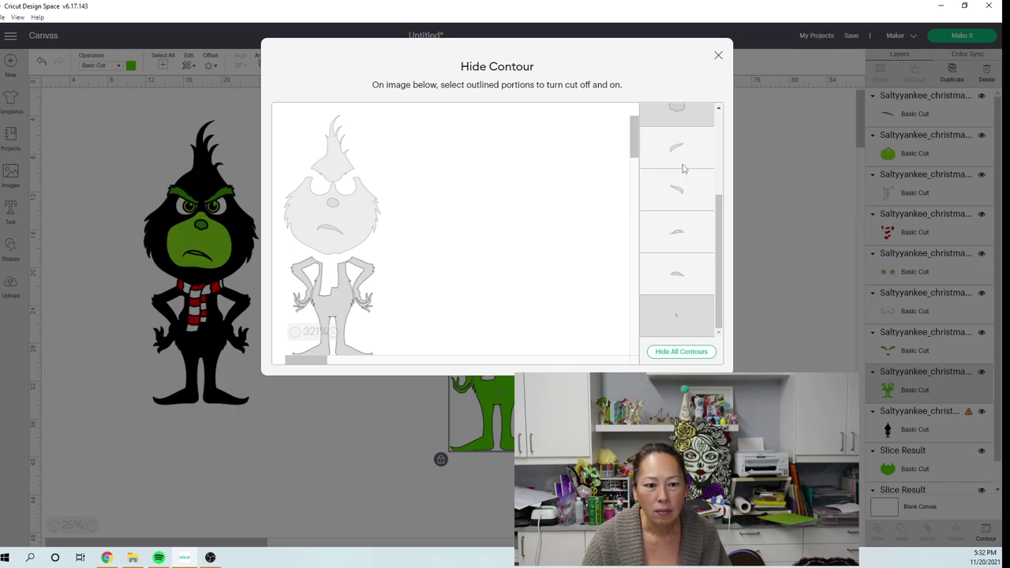
{"action": "left_click", "coordinate": [718, 57]}
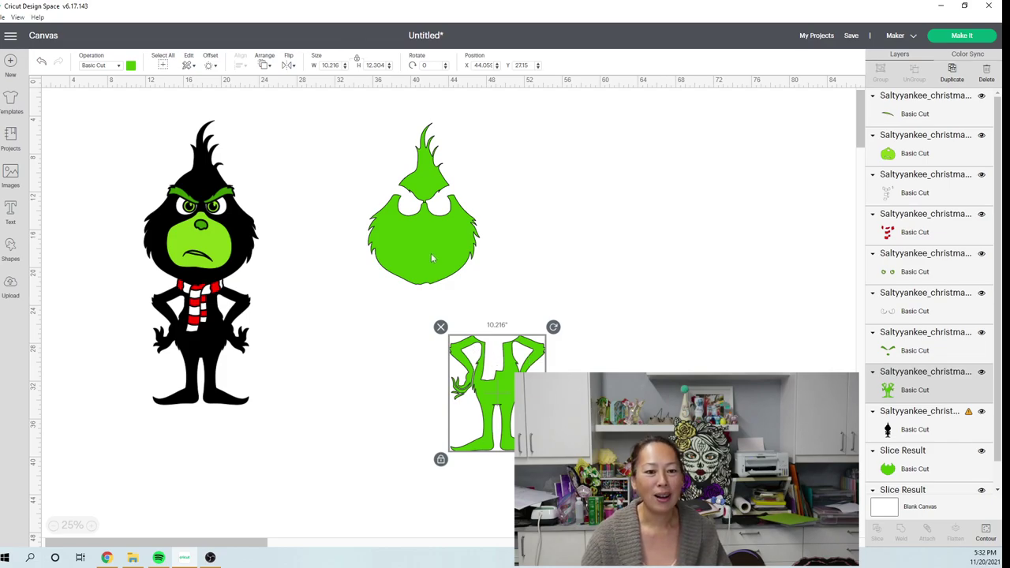
Step: Move the light green face piece and the thin mouth accent out beside the sliced green head
{"action": "left_click", "coordinate": [228, 251]}
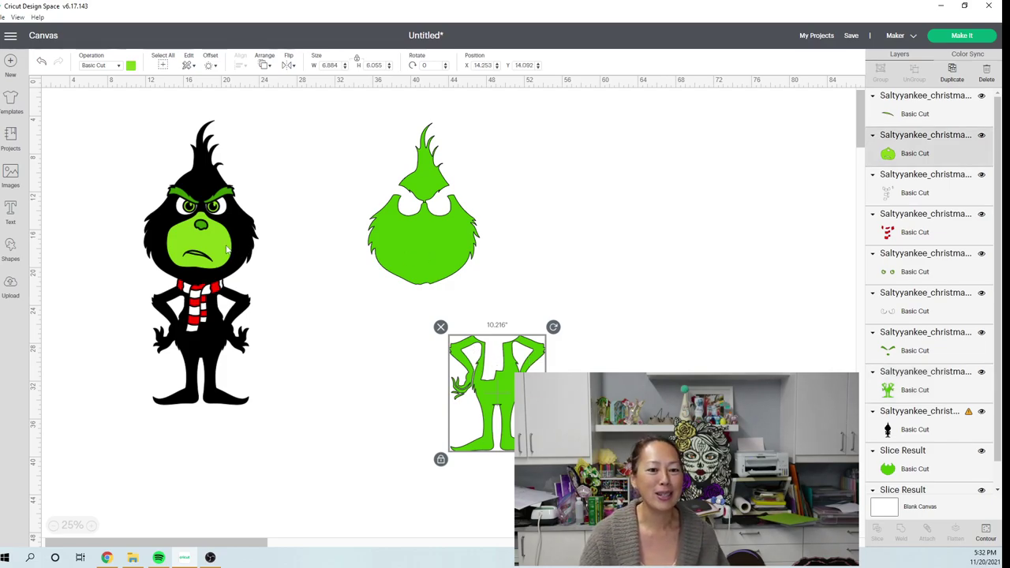
{"action": "left_click_drag", "start_coordinate": [228, 252], "coordinate": [371, 251]}
{"action": "left_click_drag", "start_coordinate": [472, 259], "coordinate": [584, 261]}
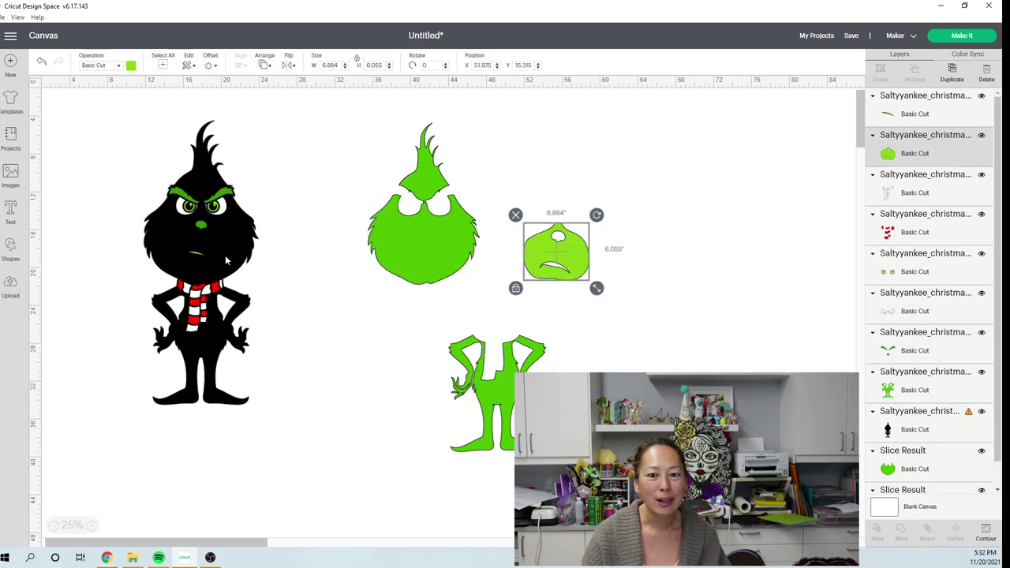
{"action": "left_click", "coordinate": [198, 254]}
{"action": "left_click_drag", "start_coordinate": [198, 254], "coordinate": [526, 190]}
Step: Move the eye outlines, the dark green brows and nose, and the green eyes off the black silhouette
{"action": "left_click_drag", "start_coordinate": [197, 203], "coordinate": [313, 198]}
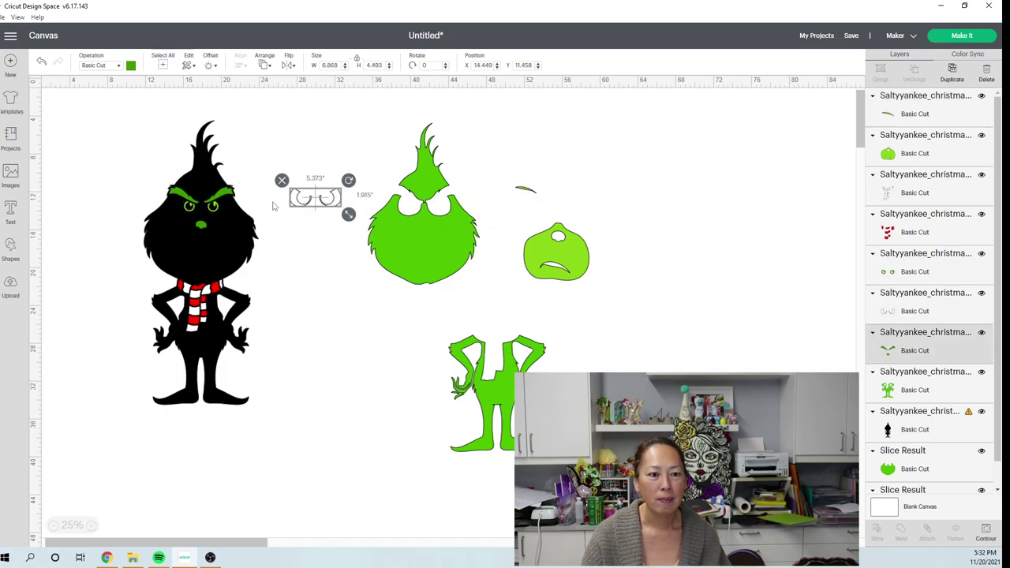
{"action": "left_click_drag", "start_coordinate": [229, 193], "coordinate": [371, 220]}
{"action": "left_click_drag", "start_coordinate": [212, 207], "coordinate": [355, 288]}
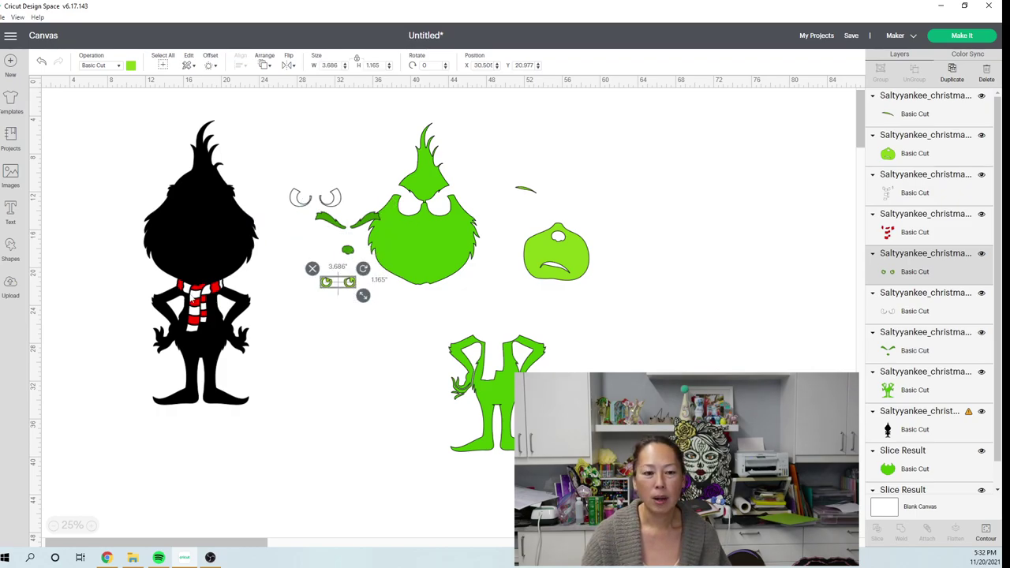
Step: Move the white and red scarf pieces off the figure, leaving the black silhouette layer on its own
{"action": "left_click", "coordinate": [202, 300]}
{"action": "left_click_drag", "start_coordinate": [223, 321], "coordinate": [350, 361]}
{"action": "left_click_drag", "start_coordinate": [190, 304], "coordinate": [382, 333]}
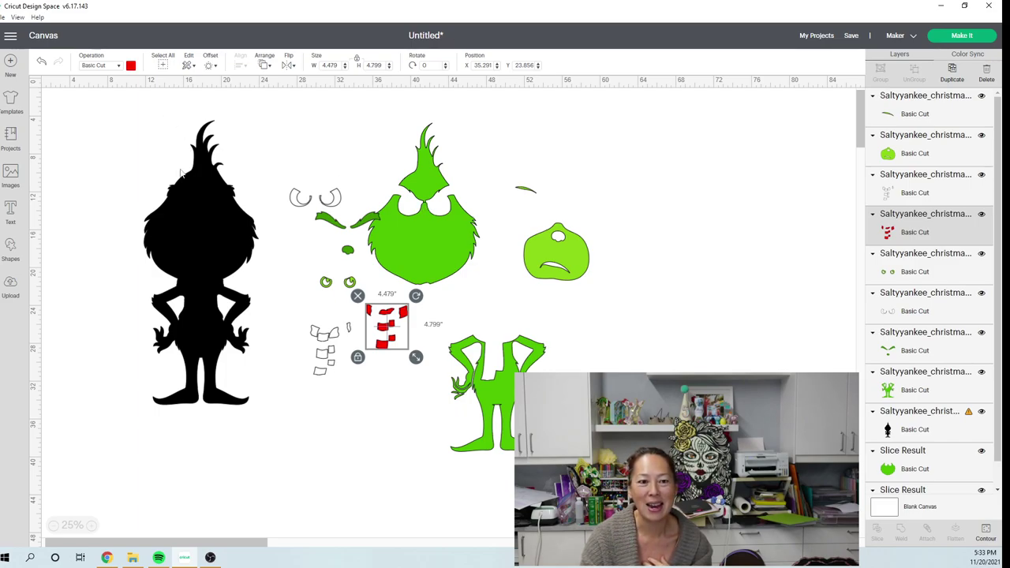
{"action": "left_click", "coordinate": [209, 225]}
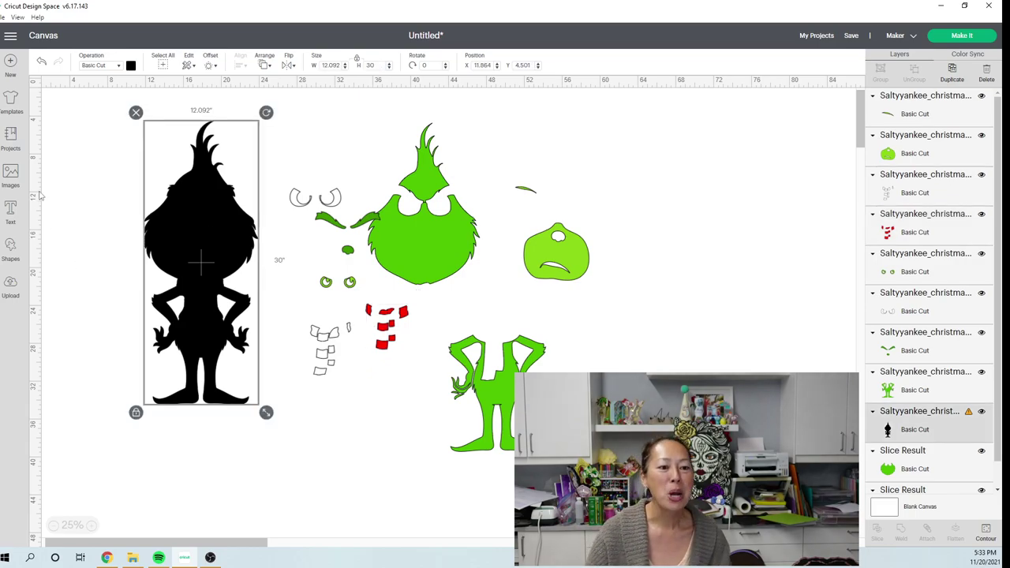
Step: Search the uploaded images for "squares" and add the 3X3 11 Inch Squares grid to the canvas
{"action": "left_click", "coordinate": [11, 285]}
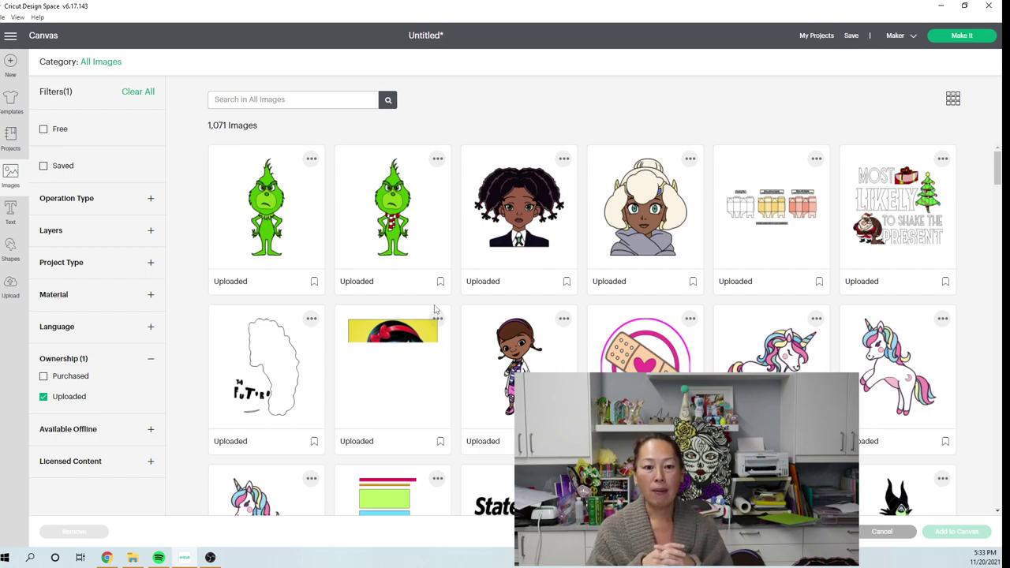
{"action": "scroll", "coordinate": [597, 348], "scroll_direction": "down", "scroll_amount": 5}
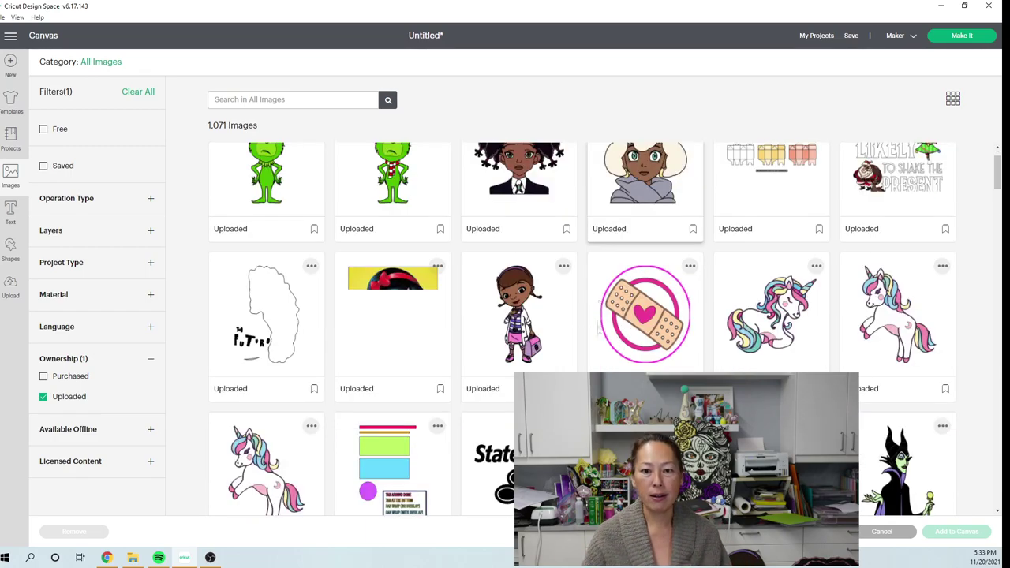
{"action": "scroll", "coordinate": [598, 348], "scroll_direction": "down", "scroll_amount": 5}
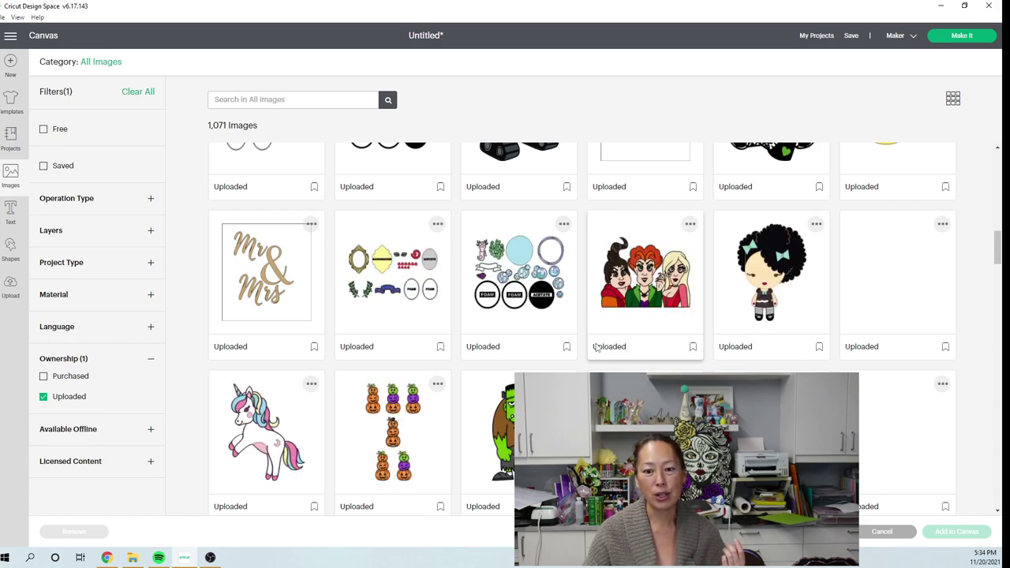
{"action": "scroll", "coordinate": [598, 348], "scroll_direction": "down", "scroll_amount": 3}
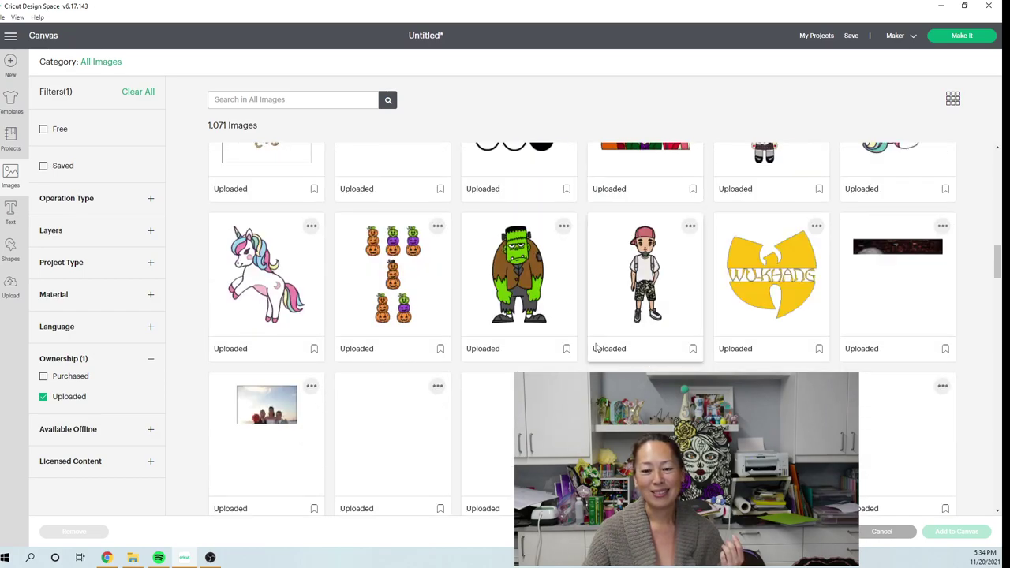
{"action": "scroll", "coordinate": [595, 348], "scroll_direction": "down", "scroll_amount": 4}
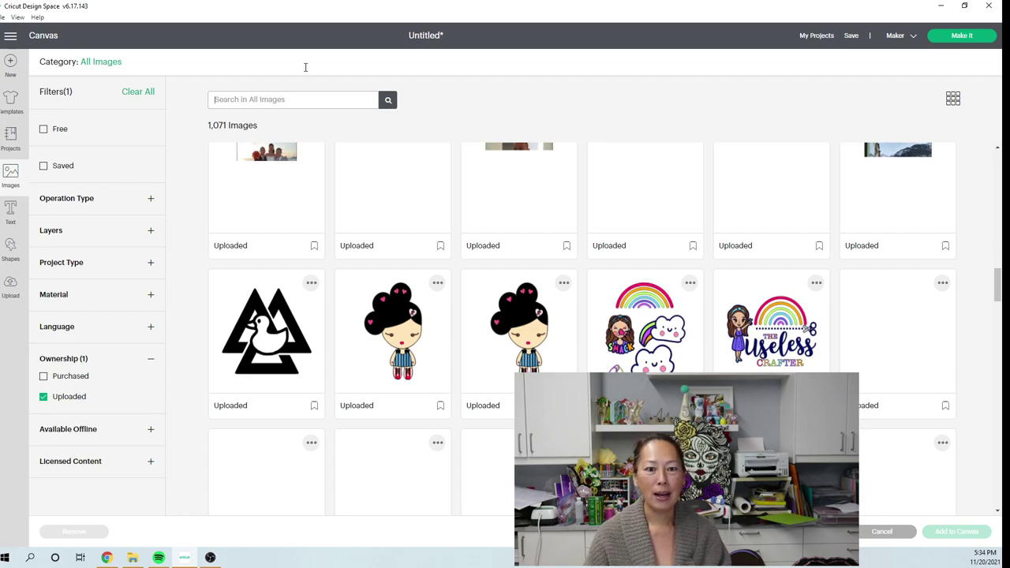
{"action": "type", "text": "squares"}
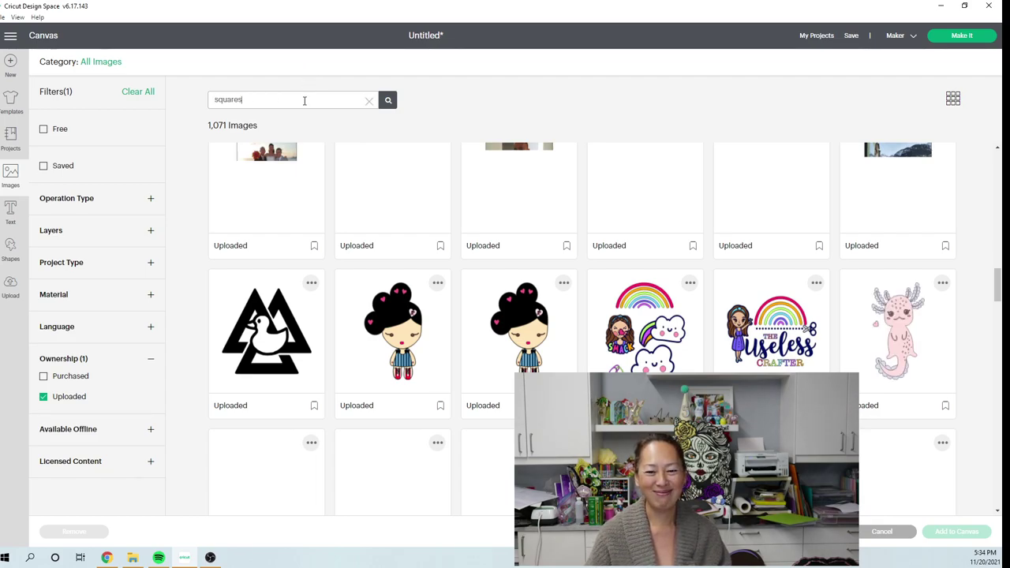
{"action": "key", "text": "Return"}
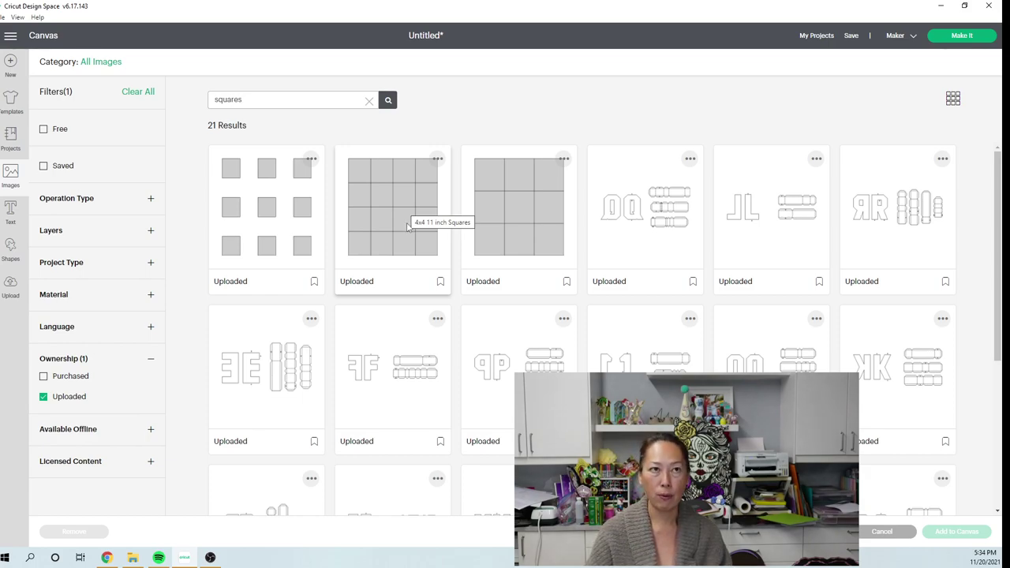
{"action": "left_click", "coordinate": [496, 224]}
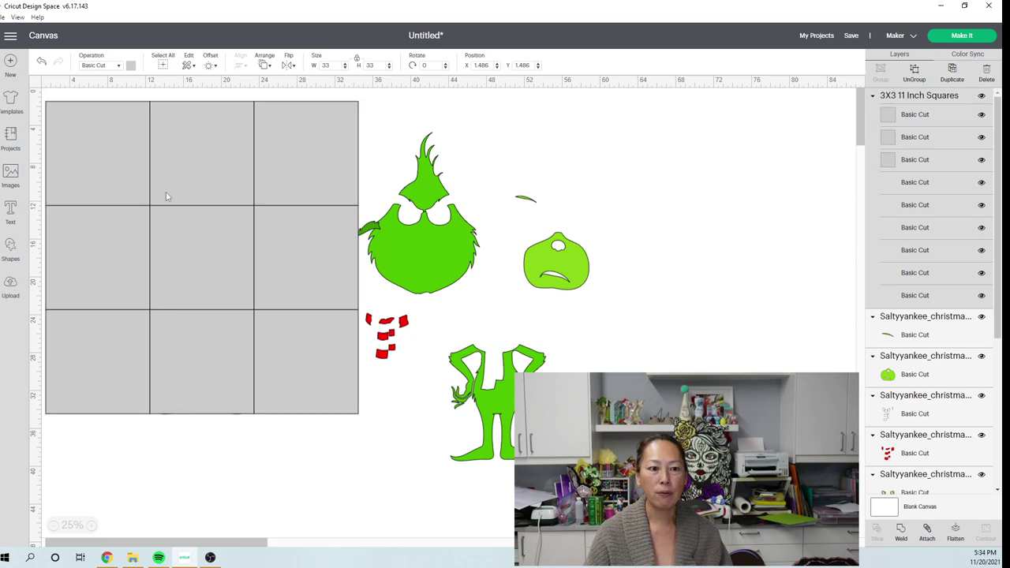
Step: Set the square grid's position to X 2 and Y 2
{"action": "left_click", "coordinate": [207, 160]}
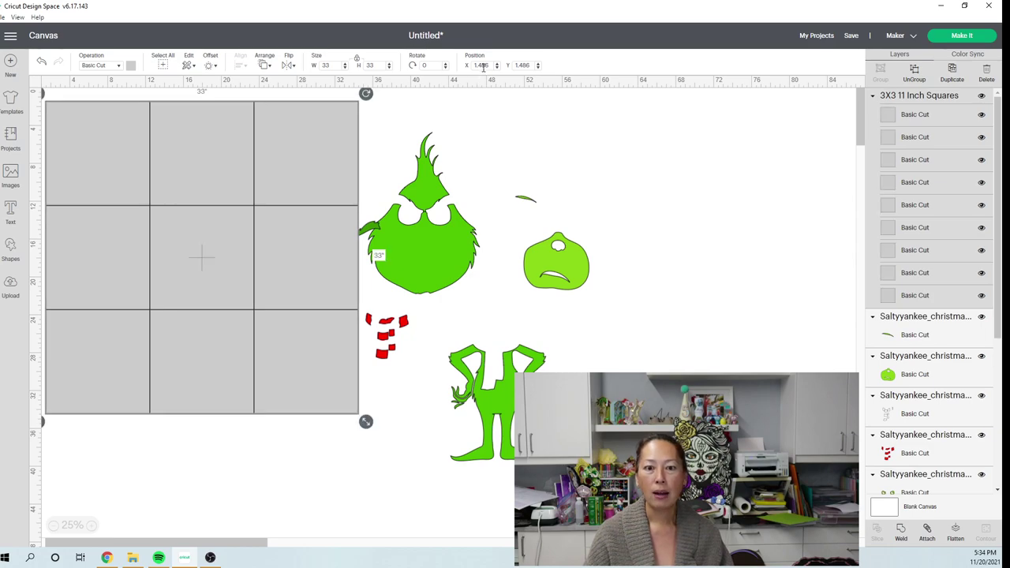
{"action": "left_click", "coordinate": [481, 65]}
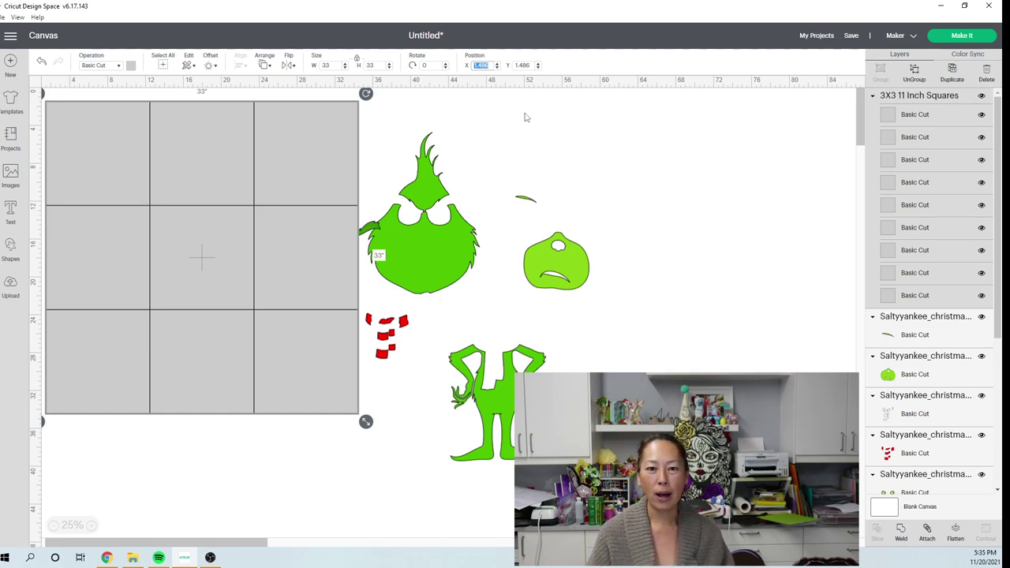
{"action": "type", "text": "2"}
{"action": "key", "text": "Tab"}
{"action": "type", "text": "2"}
{"action": "key", "text": "Return"}
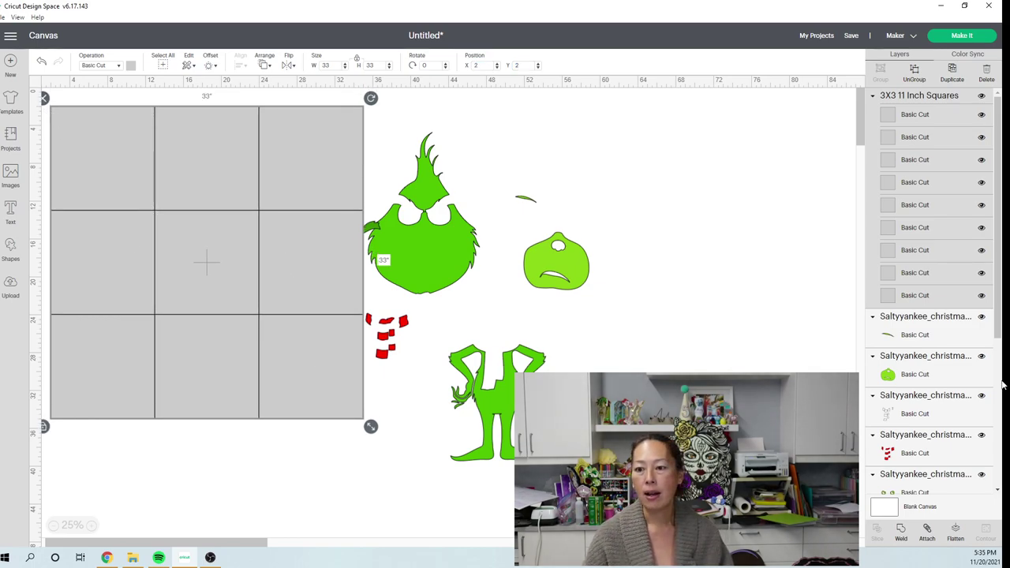
Step: Bring the black silhouette layer to the front of the square grid
{"action": "left_click_drag", "start_coordinate": [999, 290], "coordinate": [1004, 514]}
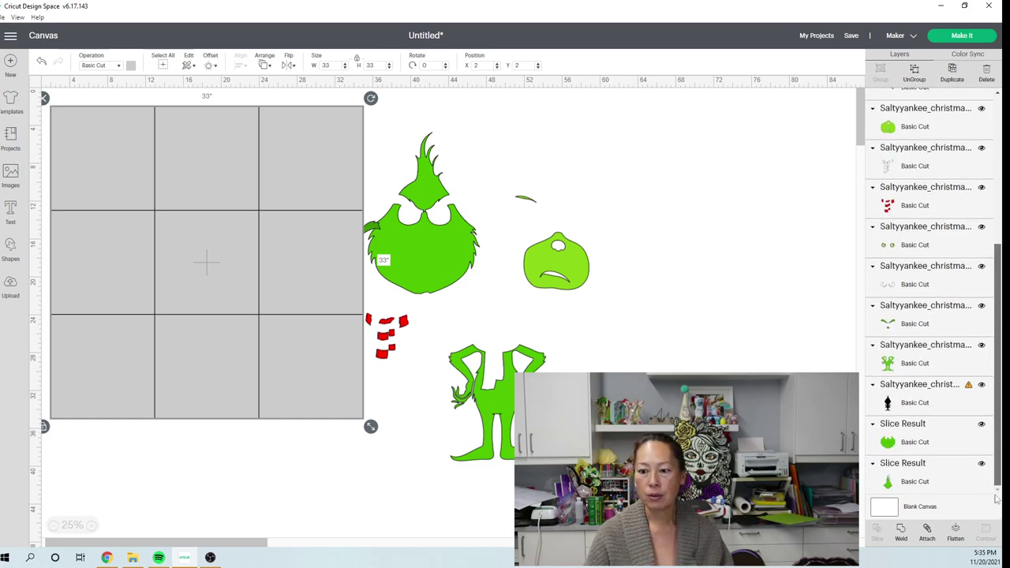
{"action": "left_click", "coordinate": [905, 412]}
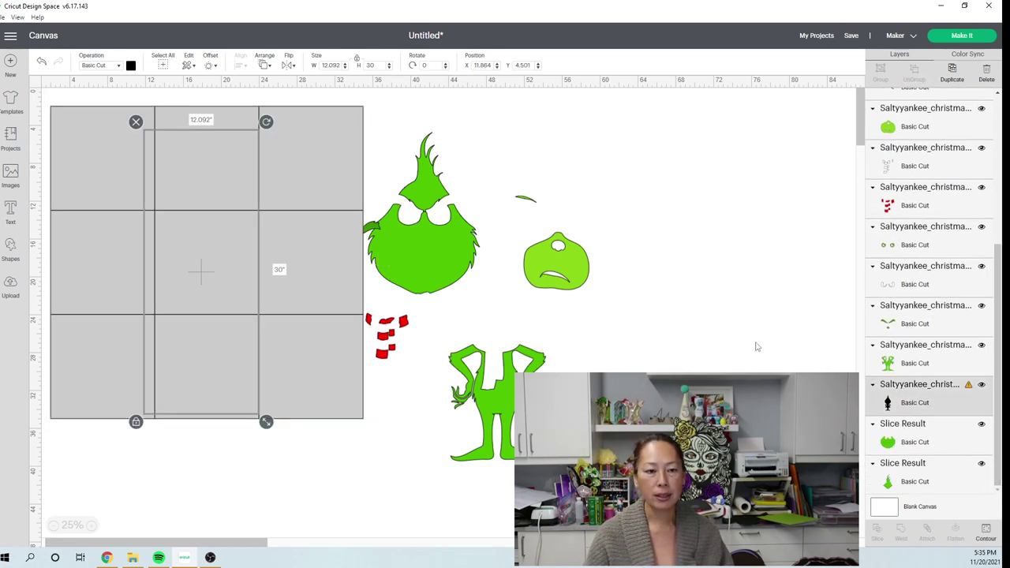
{"action": "left_click", "coordinate": [264, 65]}
{"action": "left_click", "coordinate": [281, 122]}
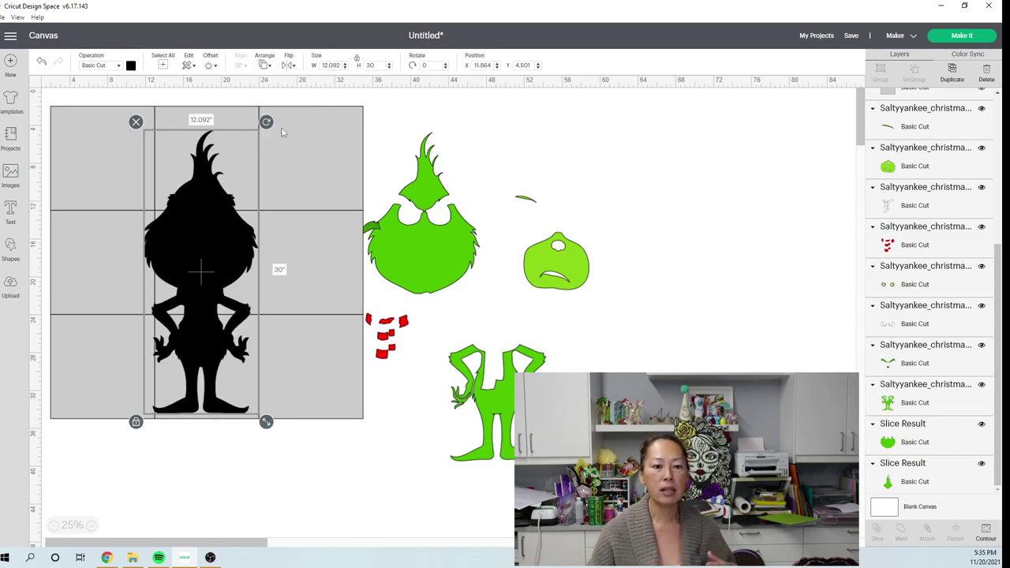
Step: Position the black silhouette over two columns of the grid, roughly centred on their shared vertical line at about X 7.03, Y 3.33
{"action": "mouse_move", "coordinate": [219, 261]}
{"action": "left_mouse_down"}
{"action": "mouse_move", "coordinate": [225, 240]}
{"action": "mouse_move", "coordinate": [225, 252]}
{"action": "left_mouse_up"}
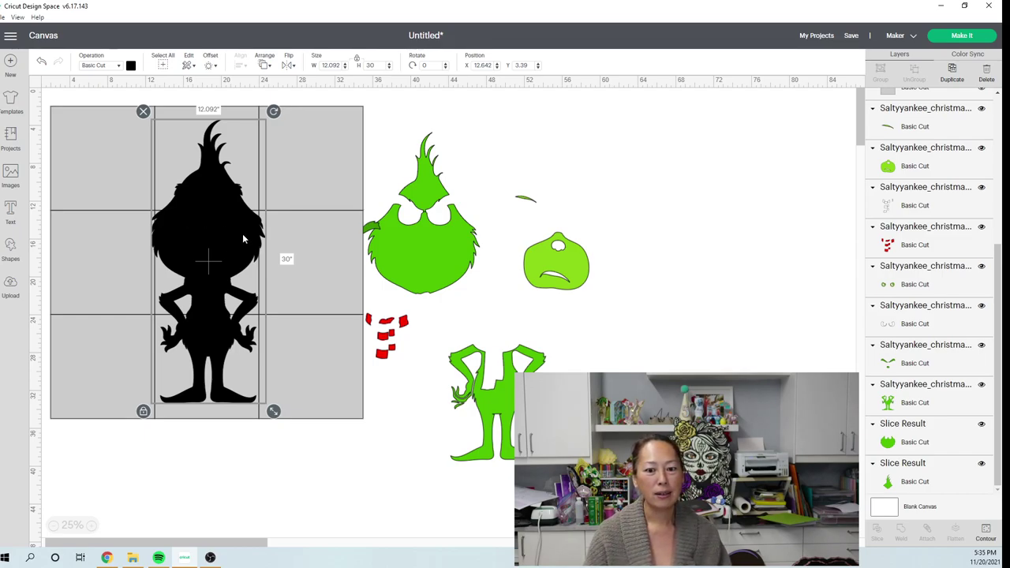
{"action": "left_click_drag", "start_coordinate": [243, 238], "coordinate": [190, 239]}
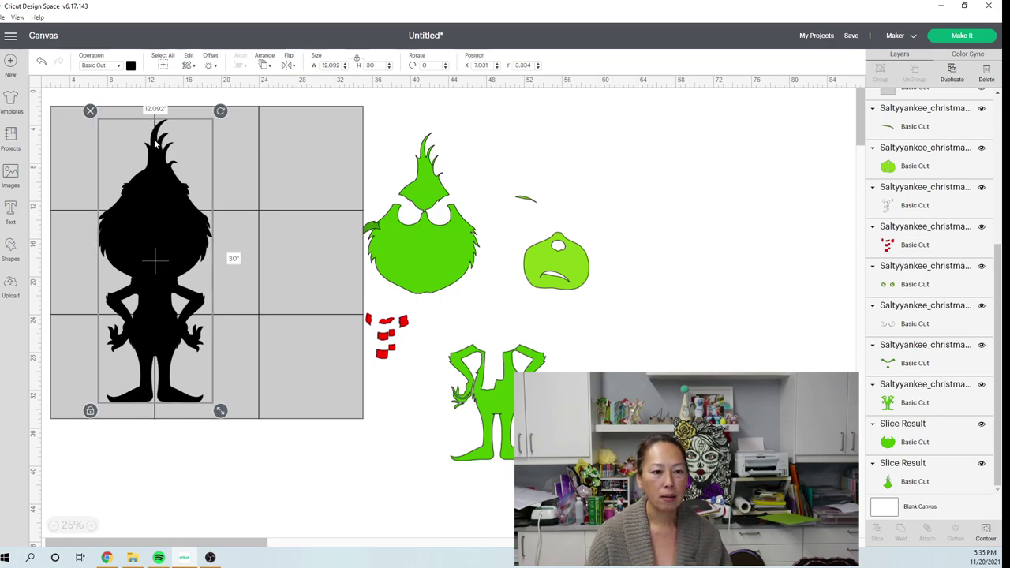
{"action": "left_click_drag", "start_coordinate": [157, 169], "coordinate": [155, 169]}
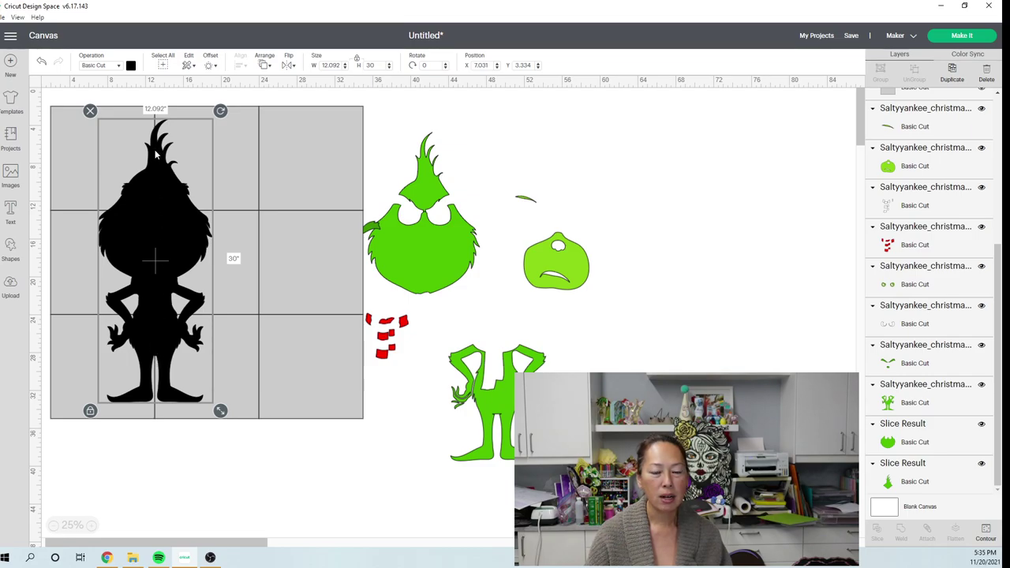
Step: Ungroup the 3X3 grid and delete the three squares in the column that the silhouette does not cover
{"action": "left_click", "coordinate": [356, 355]}
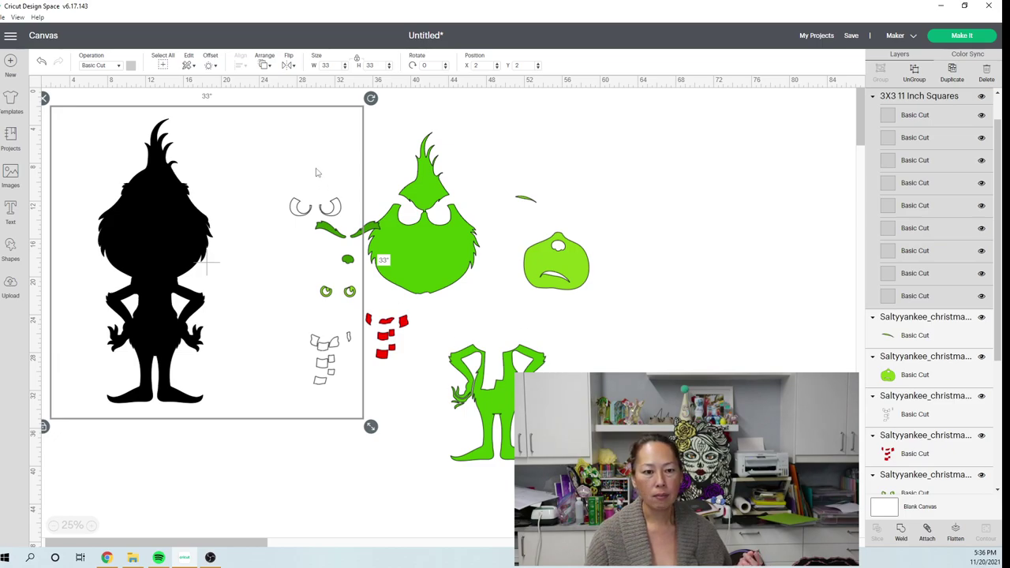
{"action": "key", "text": "ctrl+shift+g"}
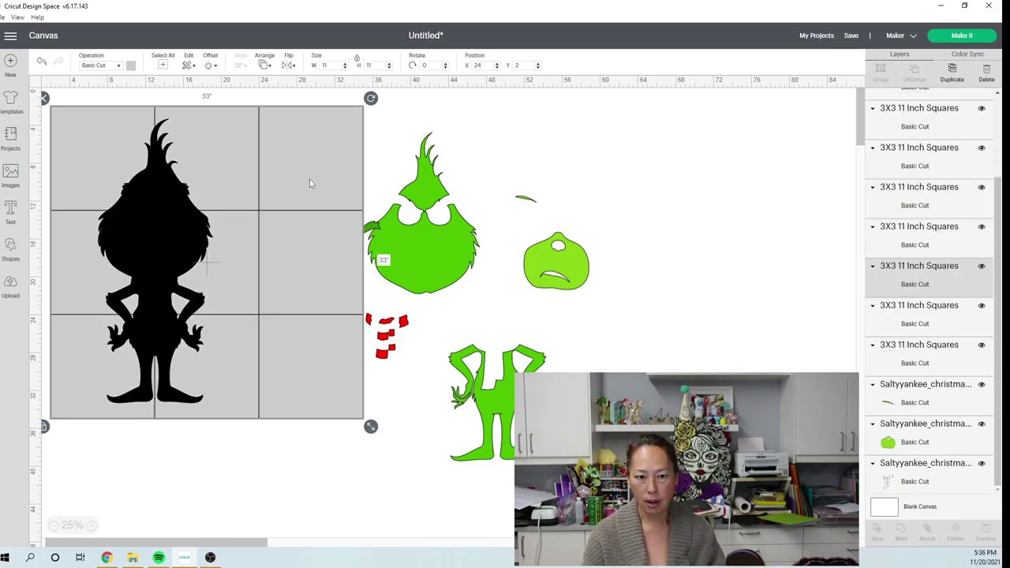
{"action": "left_click", "coordinate": [310, 181]}
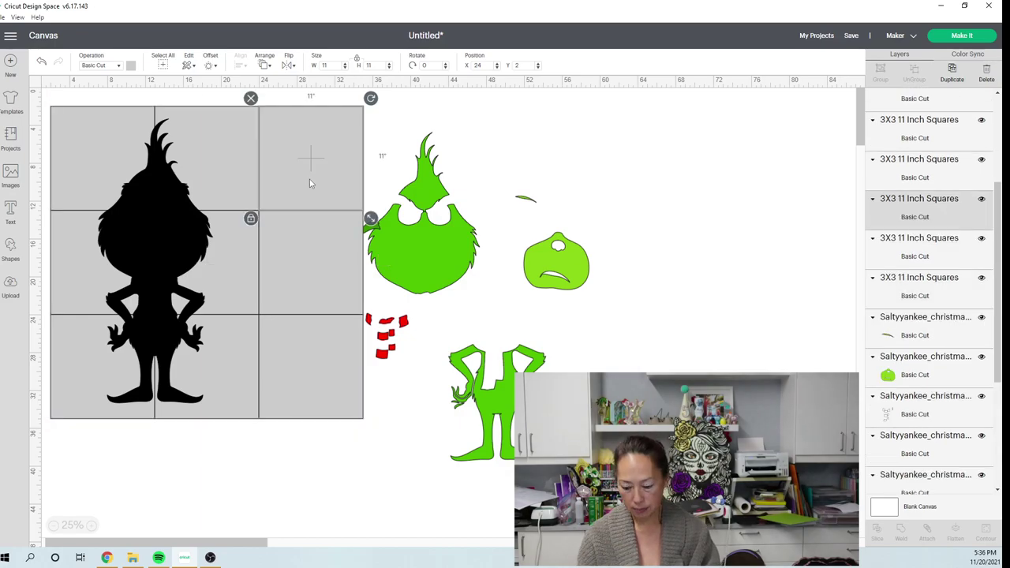
{"action": "key", "text": "Delete"}
{"action": "left_click", "coordinate": [305, 232]}
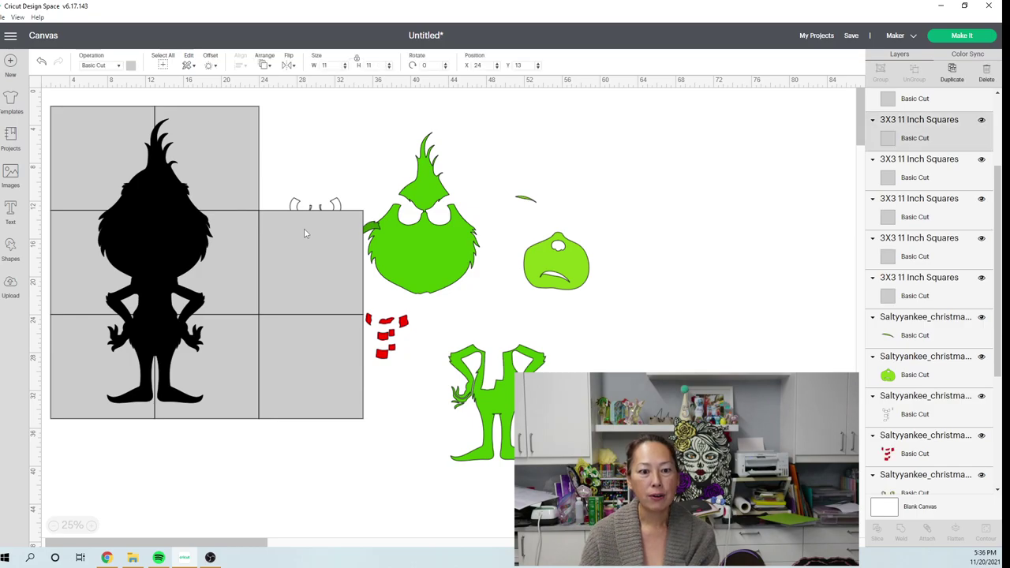
{"action": "key", "text": "Delete"}
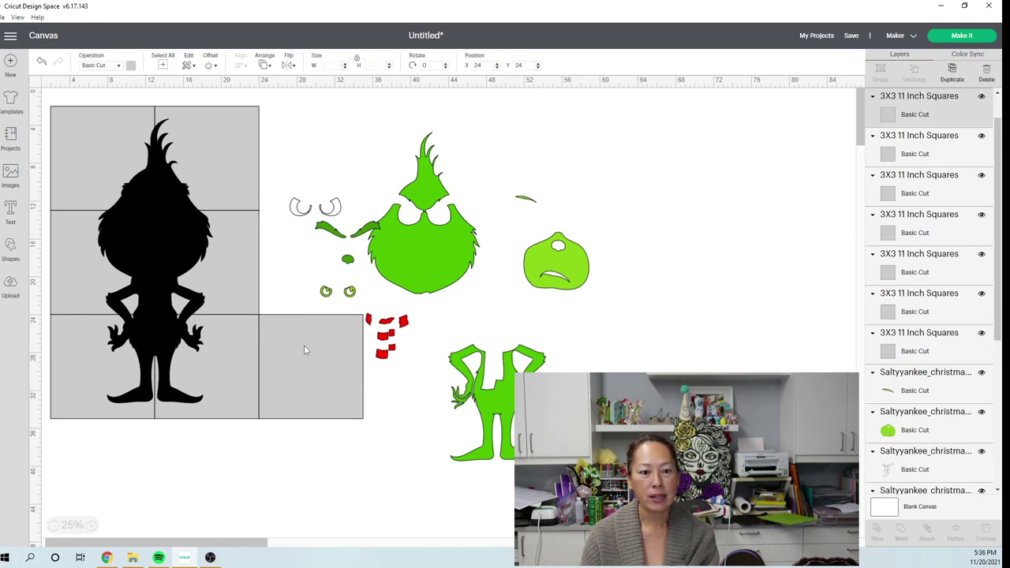
{"action": "left_click", "coordinate": [305, 347]}
{"action": "key", "text": "Delete"}
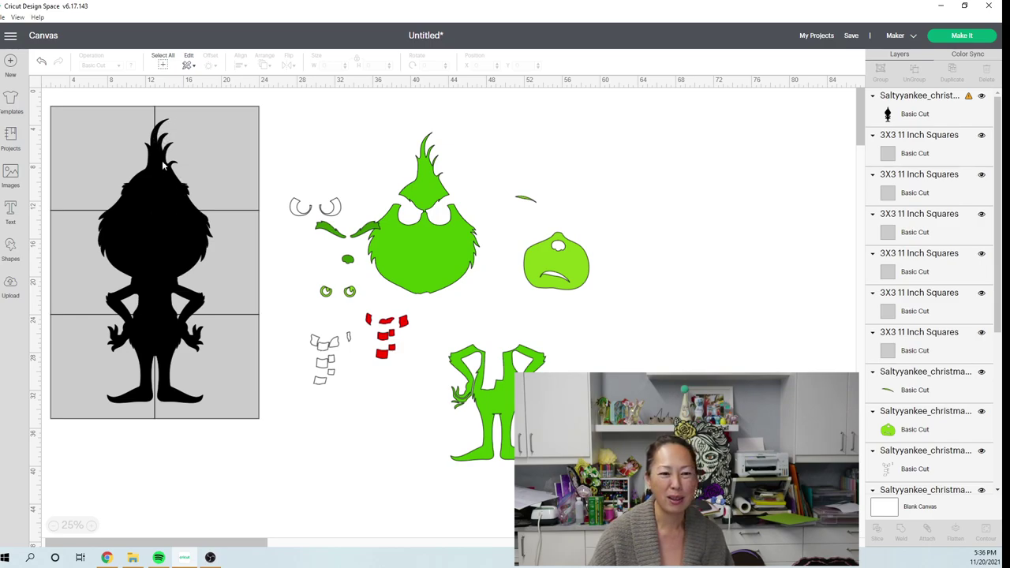
Step: Fine-tune the silhouette's horizontal position over the centre grid line to about X 7.14, Y 3.33
{"action": "left_click_drag", "start_coordinate": [168, 214], "coordinate": [165, 177]}
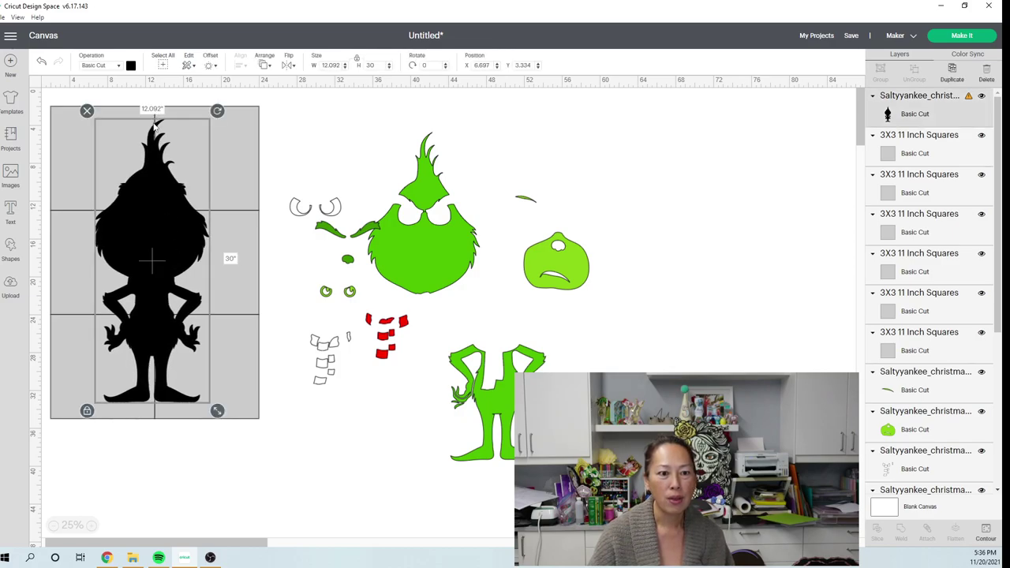
{"action": "left_click", "coordinate": [164, 130]}
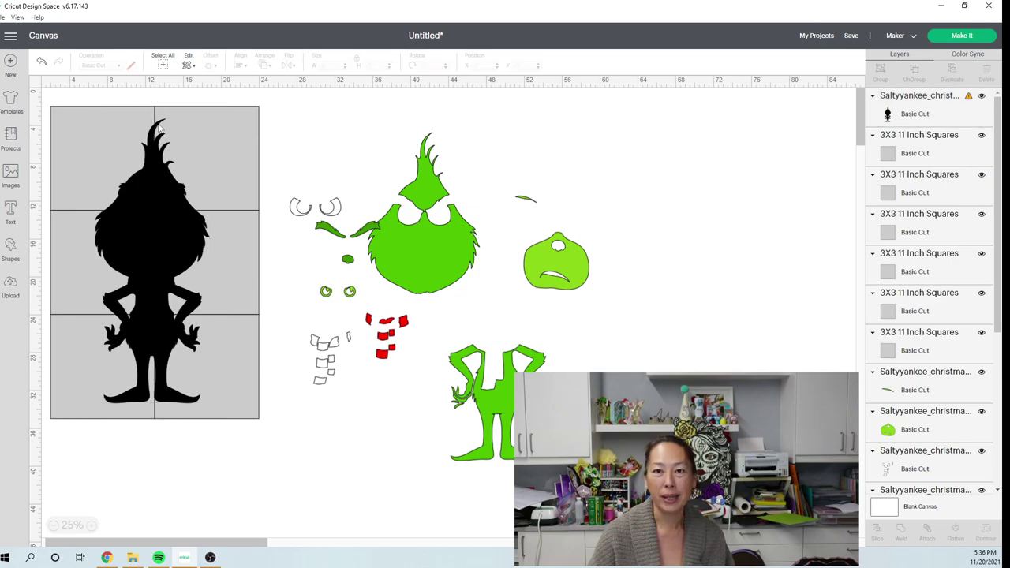
{"action": "left_click_drag", "start_coordinate": [159, 196], "coordinate": [164, 199]}
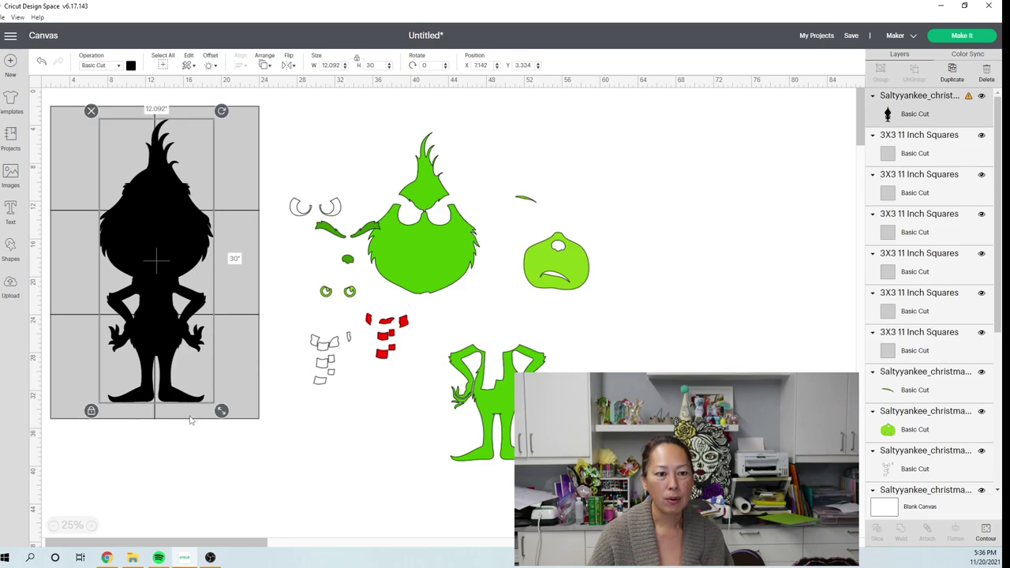
Step: Slice the black silhouette with the lower-right square of the remaining grid
{"action": "left_click", "coordinate": [173, 445]}
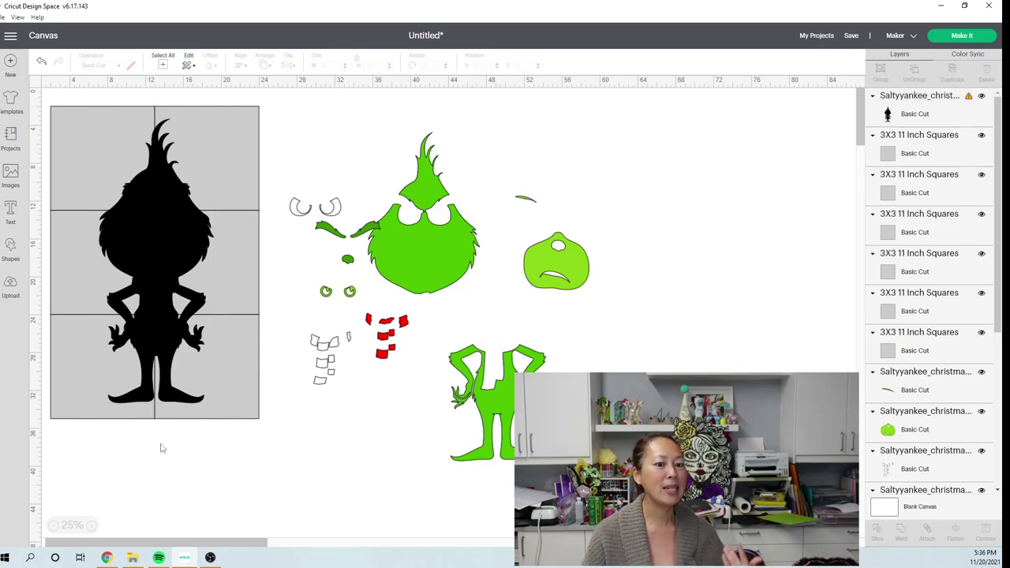
{"action": "left_click_drag", "start_coordinate": [245, 456], "coordinate": [197, 392]}
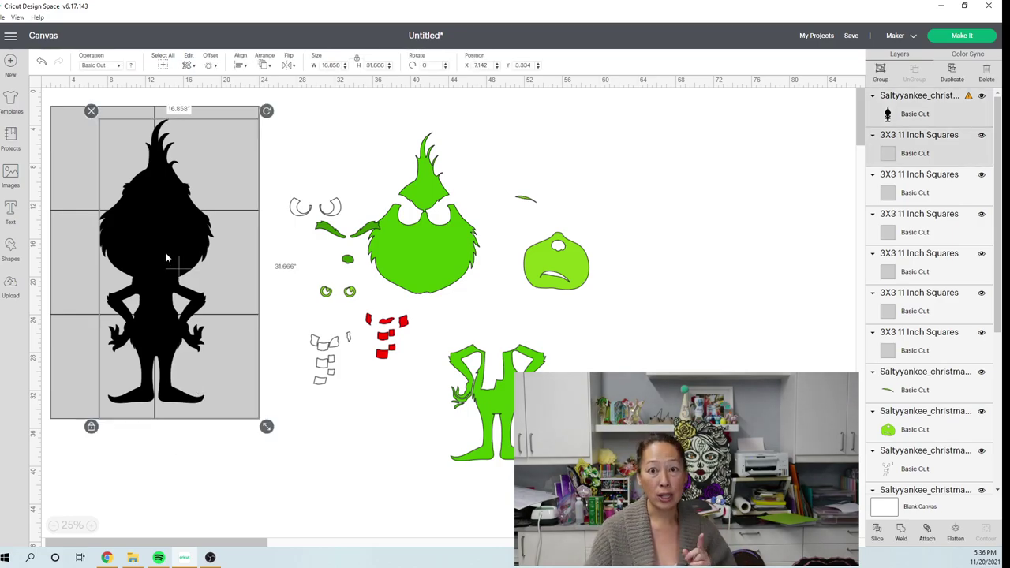
{"action": "left_click", "coordinate": [877, 534]}
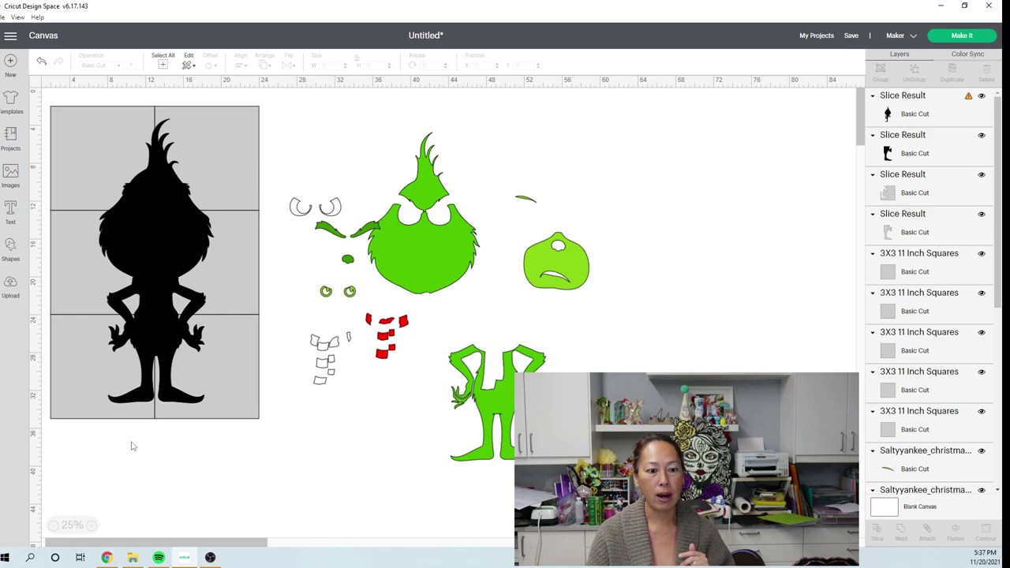
Step: Slice the black silhouette with the lower-left square of the grid
{"action": "left_click_drag", "start_coordinate": [131, 442], "coordinate": [89, 307]}
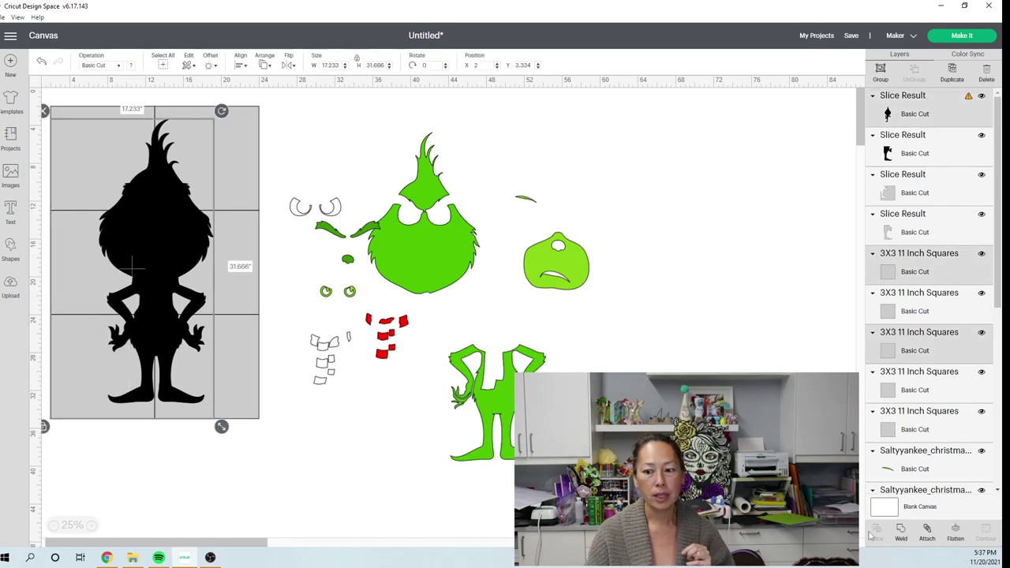
{"action": "left_click", "coordinate": [74, 445]}
{"action": "left_click_drag", "start_coordinate": [114, 446], "coordinate": [105, 379]}
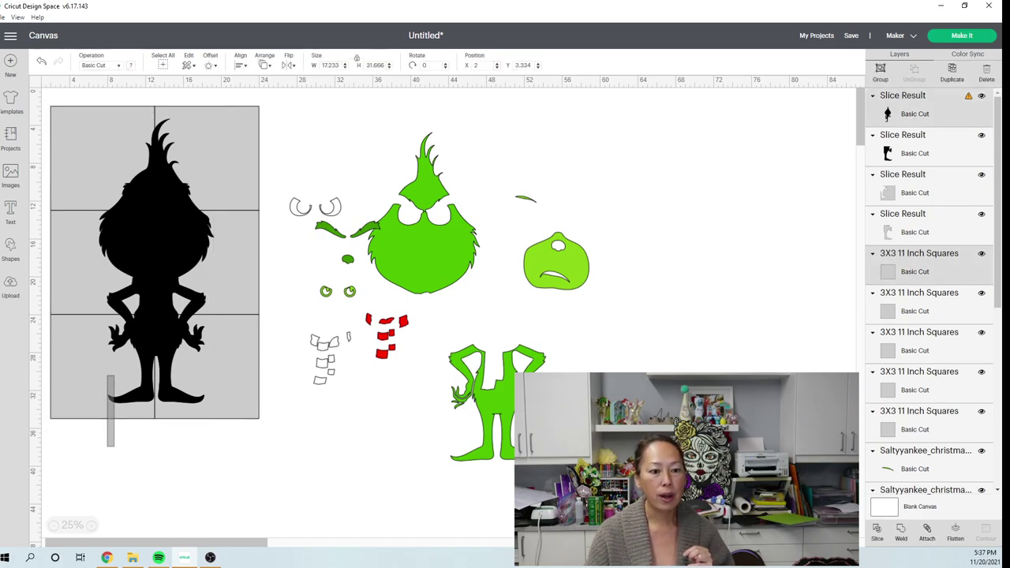
Step: Slice the remaining black silhouette with the middle-right square of the grid
{"action": "left_click", "coordinate": [294, 235]}
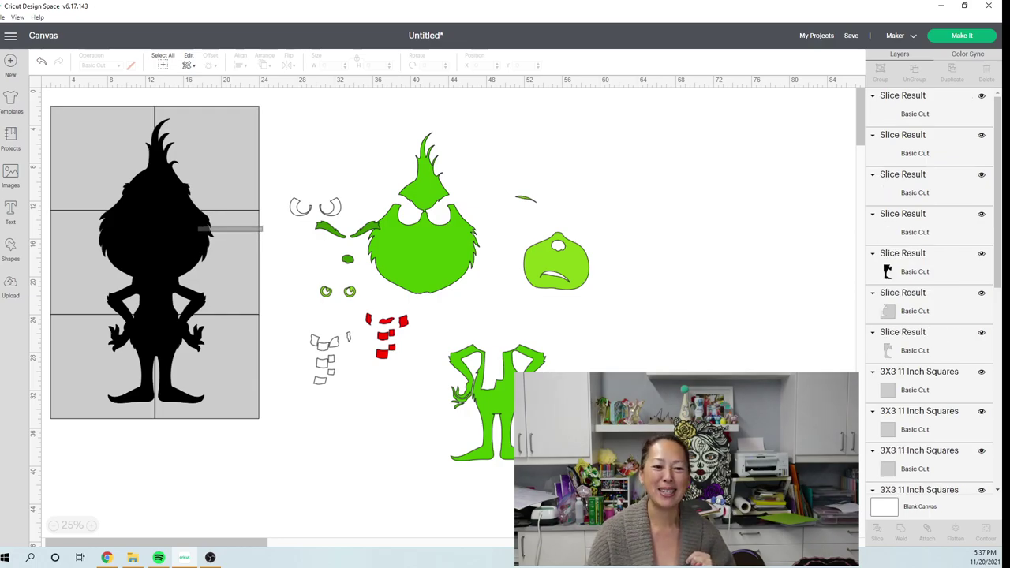
{"action": "left_click", "coordinate": [180, 215]}
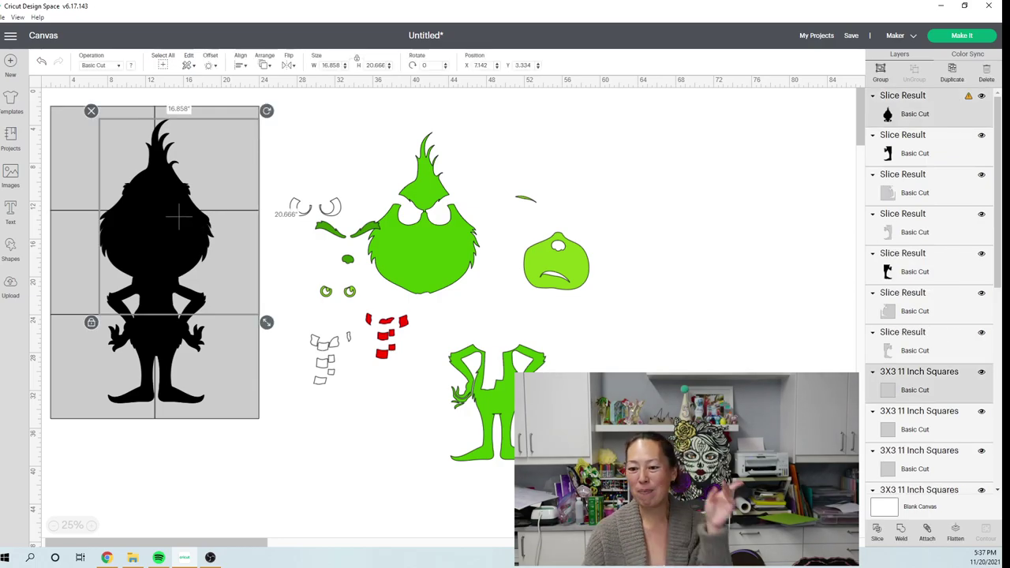
{"action": "left_click", "coordinate": [365, 161]}
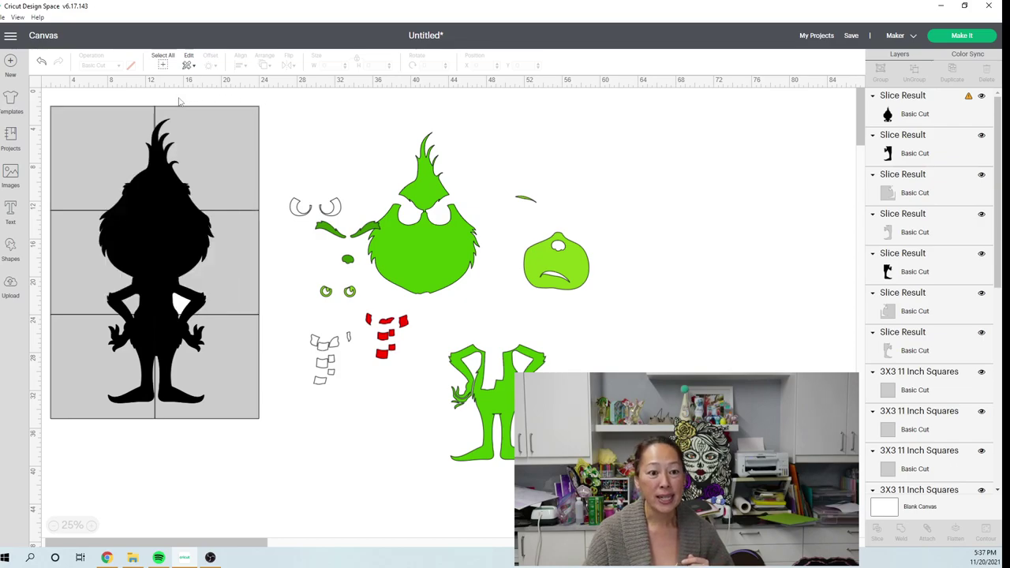
Step: Slice the remaining silhouette with the upper-right grid square and with the upper-left grid square
{"action": "left_click_drag", "start_coordinate": [175, 97], "coordinate": [244, 223]}
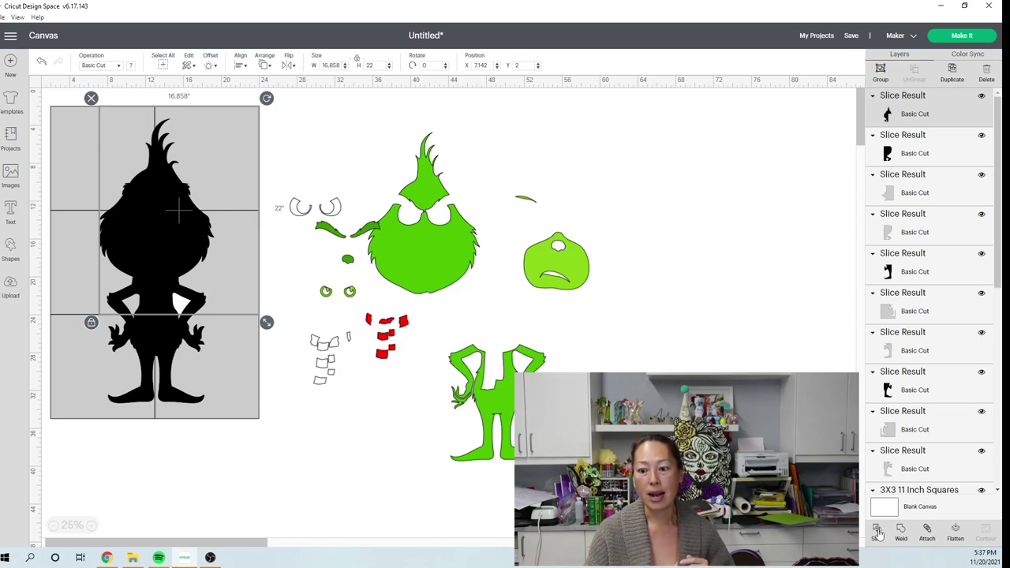
{"action": "left_click", "coordinate": [442, 315]}
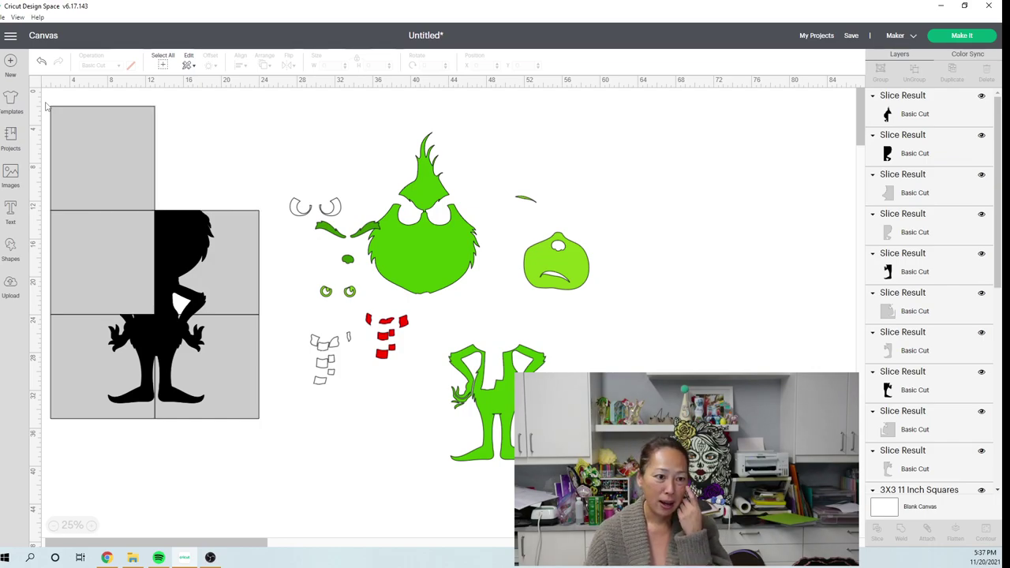
{"action": "left_click_drag", "start_coordinate": [45, 100], "coordinate": [140, 201]}
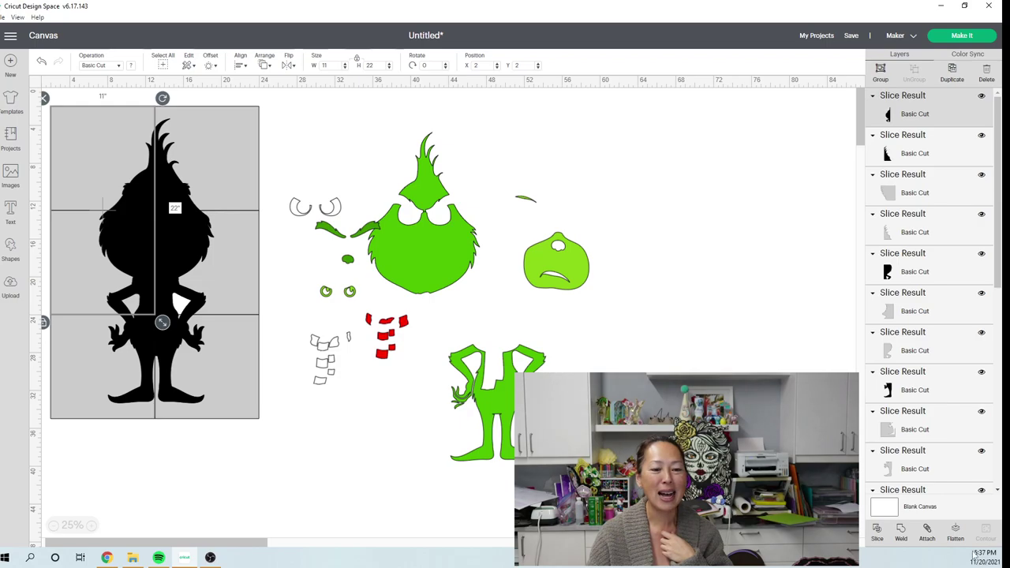
{"action": "left_click", "coordinate": [877, 533]}
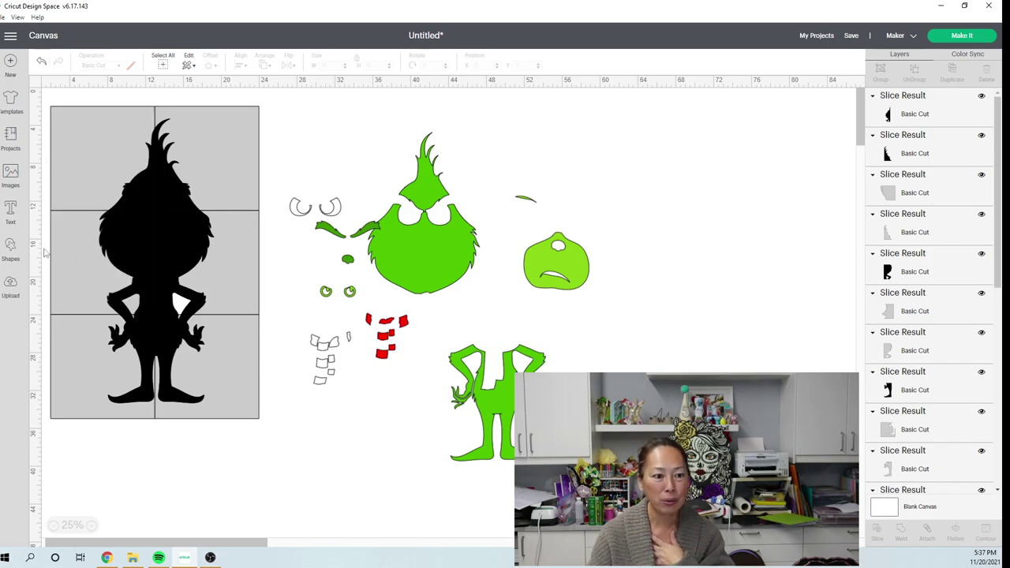
Step: Move the six black silhouette pieces off the grid and lay them out in two columns to the right of the green artwork
{"action": "left_click", "coordinate": [171, 188]}
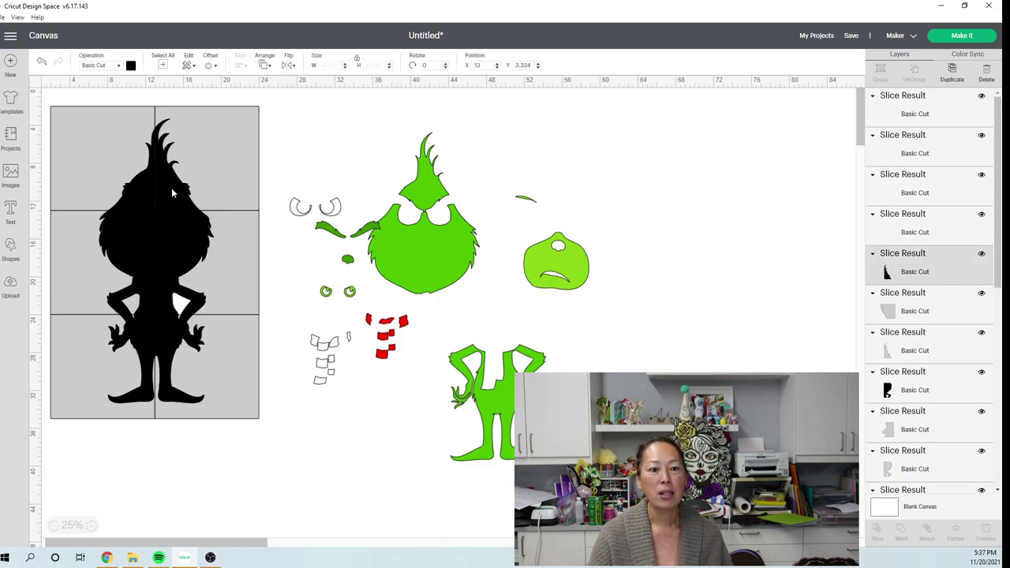
{"action": "left_click_drag", "start_coordinate": [172, 188], "coordinate": [825, 206]}
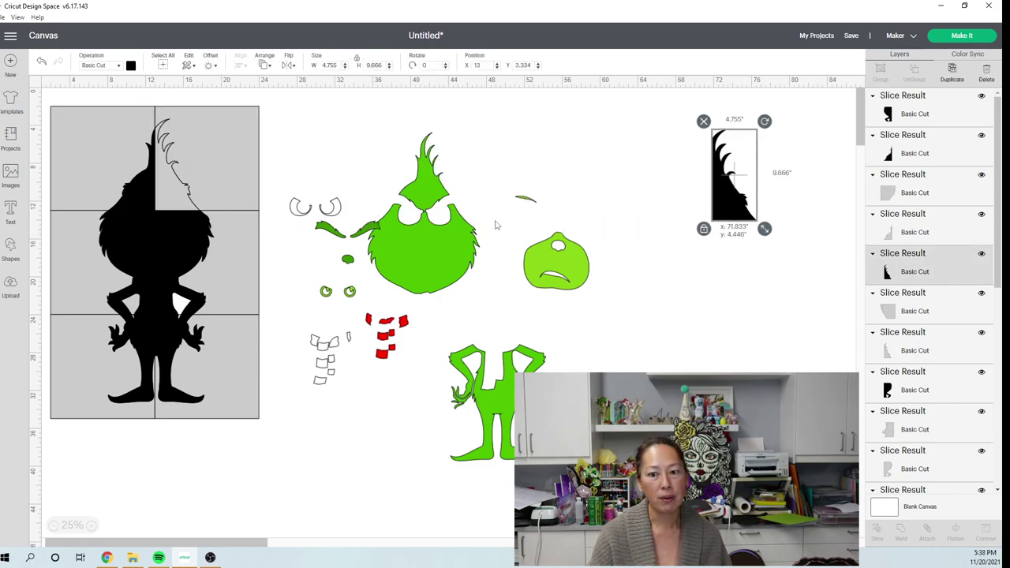
{"action": "left_click_drag", "start_coordinate": [197, 197], "coordinate": [675, 202]}
{"action": "left_click_drag", "start_coordinate": [200, 236], "coordinate": [755, 268]}
{"action": "left_click_drag", "start_coordinate": [139, 235], "coordinate": [659, 263]}
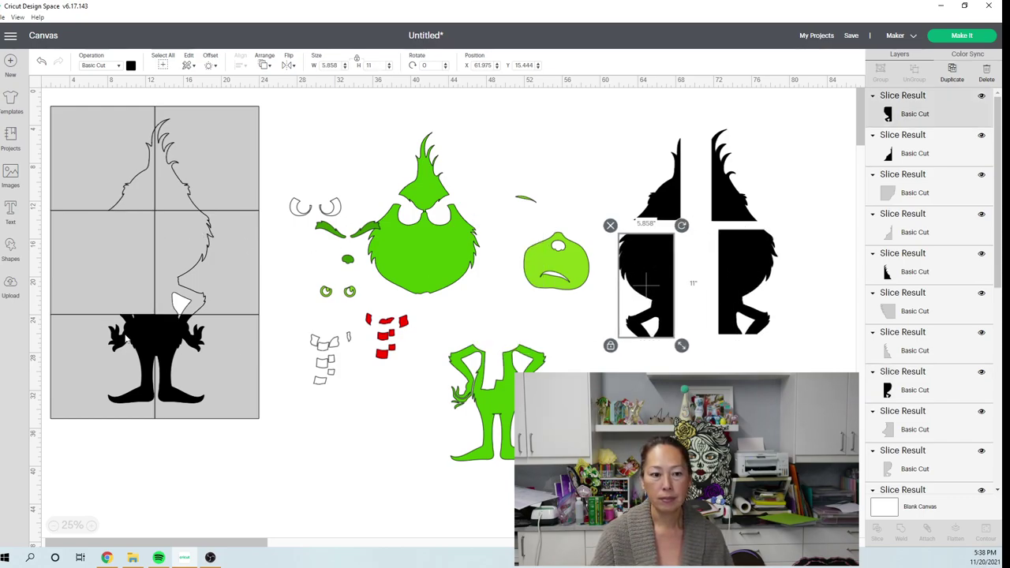
{"action": "left_click_drag", "start_coordinate": [178, 342], "coordinate": [743, 368]}
{"action": "left_click_drag", "start_coordinate": [150, 356], "coordinate": [684, 390]}
Step: Delete all the leftover grey grid squares and slice cutouts
{"action": "left_click_drag", "start_coordinate": [230, 449], "coordinate": [79, 161]}
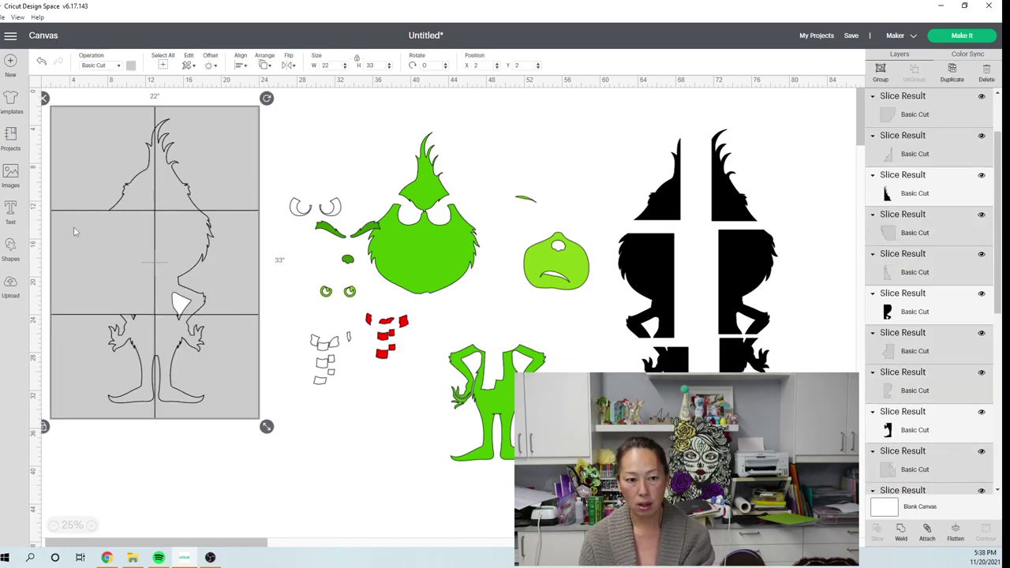
{"action": "key", "text": "Delete"}
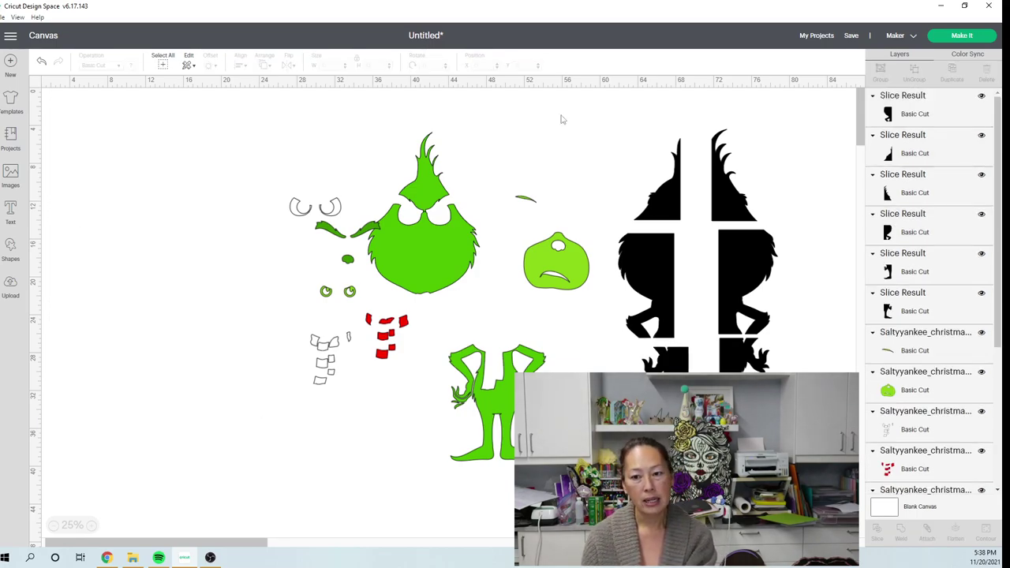
Step: Save the project under the title "baby grinch 30 inches"
{"action": "left_click", "coordinate": [852, 38]}
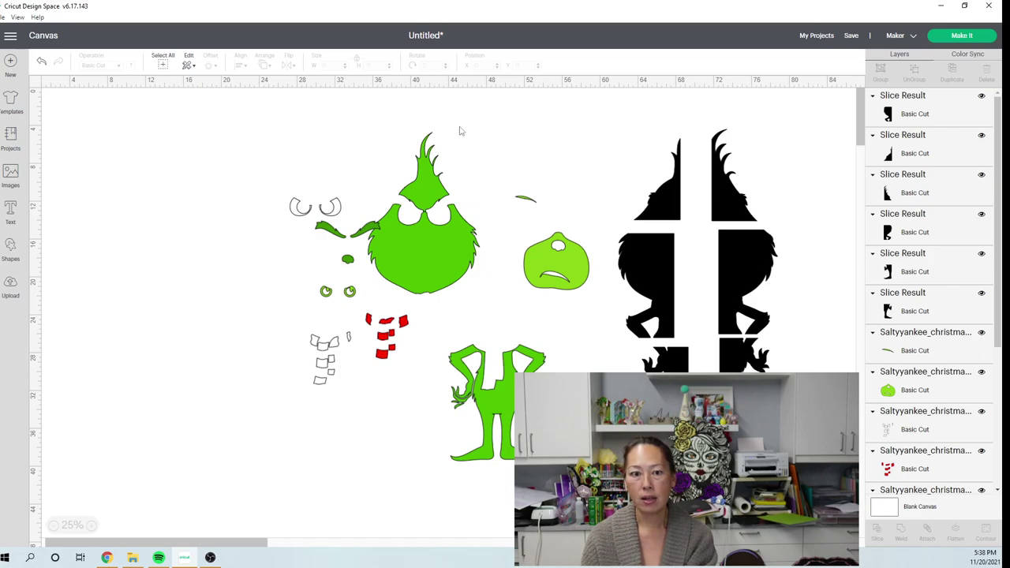
{"action": "type", "text": "baby grinch 30 inches"}
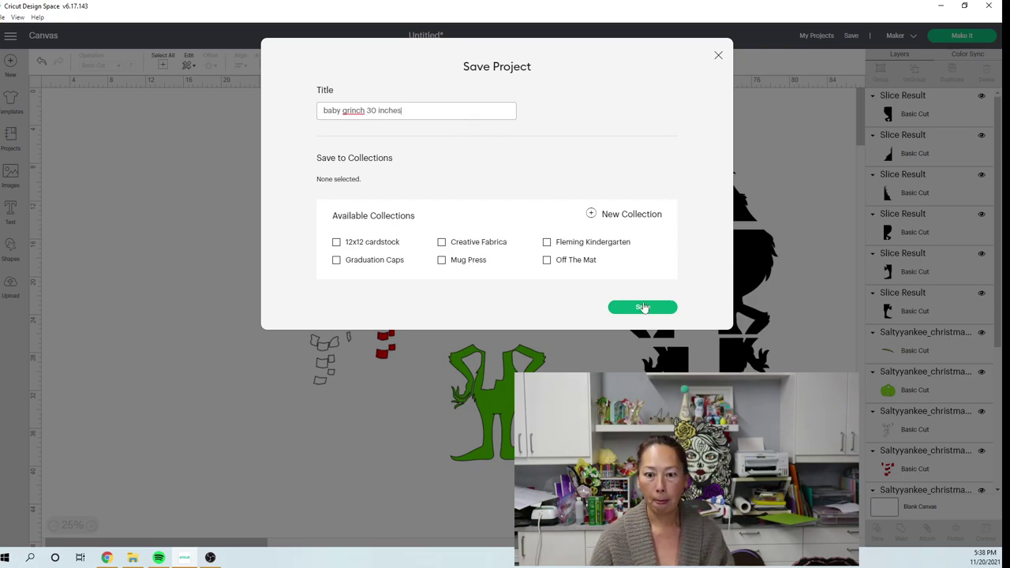
{"action": "left_click", "coordinate": [643, 308]}
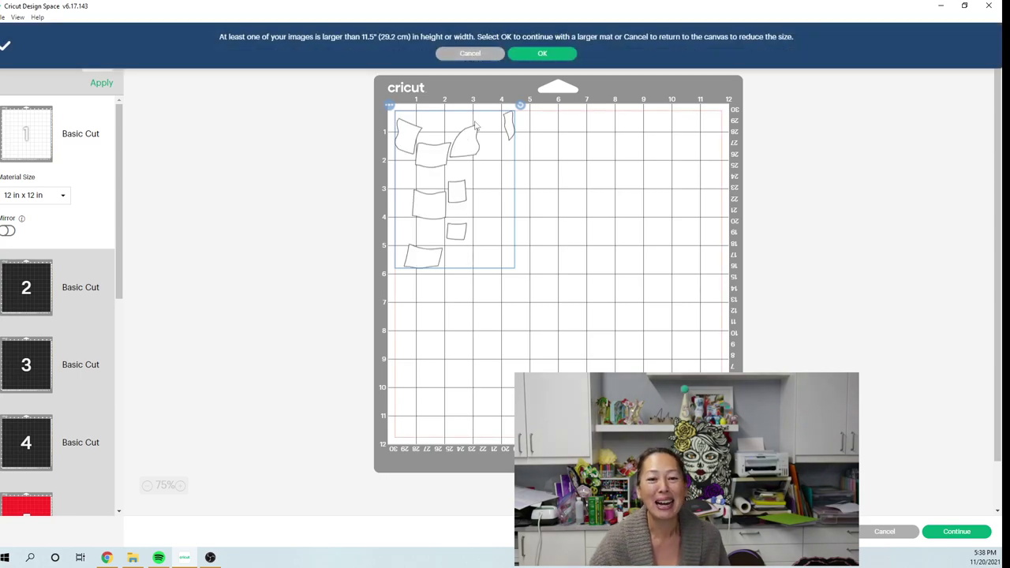
Step: Accept the larger mat for the project and place the two white eye pieces vertically beside the scarf pieces on mat 1
{"action": "left_click", "coordinate": [542, 53]}
{"action": "left_click", "coordinate": [530, 142]}
{"action": "left_click_drag", "start_coordinate": [528, 153], "coordinate": [489, 251]}
{"action": "left_click_drag", "start_coordinate": [647, 177], "coordinate": [494, 184]}
{"action": "left_click", "coordinate": [508, 124]}
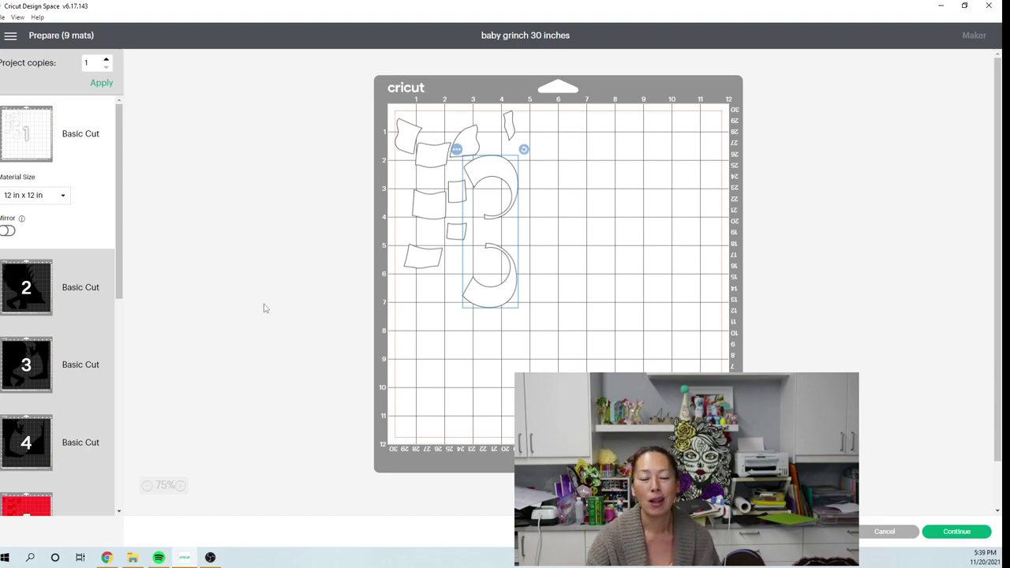
Step: Review how the pieces are laid out on black mats 2, 3 and 4 and on red mat 5
{"action": "left_click", "coordinate": [23, 304]}
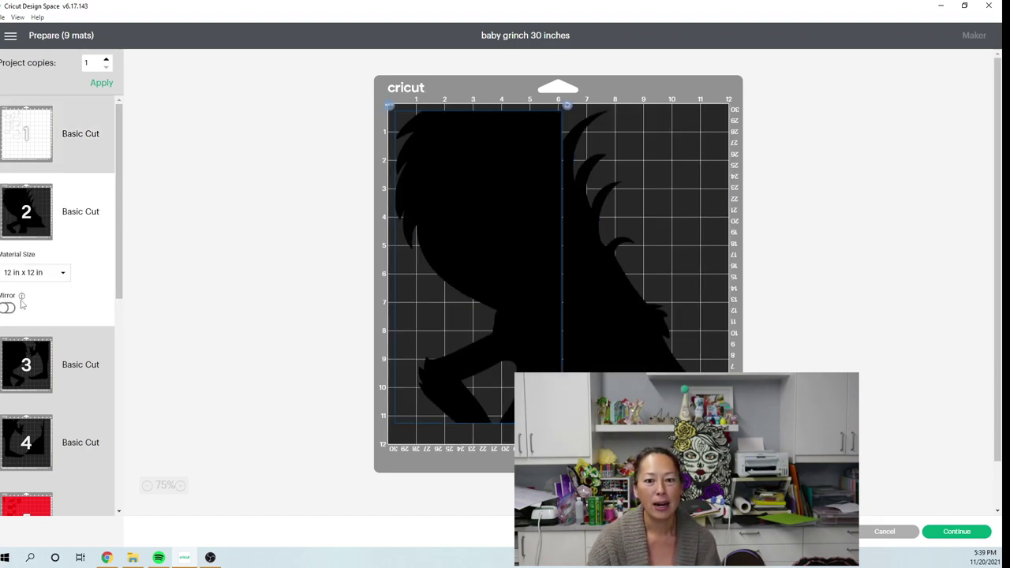
{"action": "scroll", "coordinate": [79, 371], "scroll_direction": "down", "scroll_amount": 3}
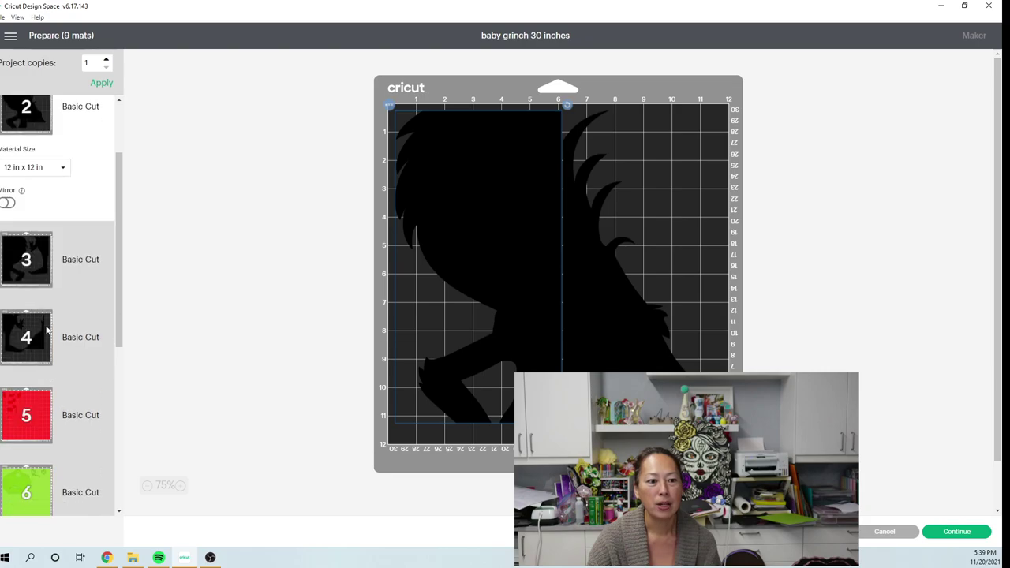
{"action": "scroll", "coordinate": [46, 332], "scroll_direction": "up", "scroll_amount": 1}
{"action": "left_click", "coordinate": [61, 308]}
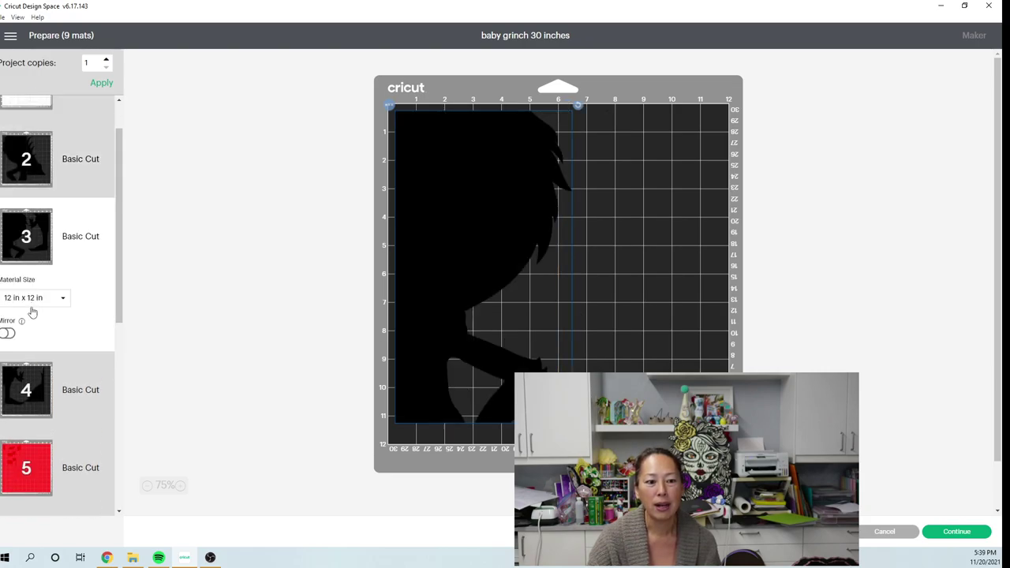
{"action": "left_click", "coordinate": [38, 393]}
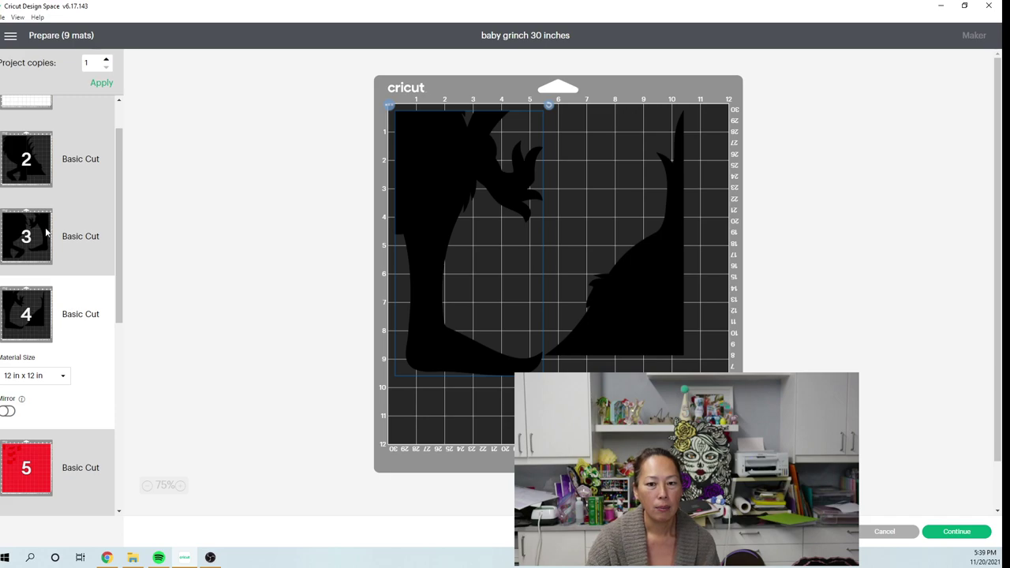
{"action": "left_click", "coordinate": [47, 175]}
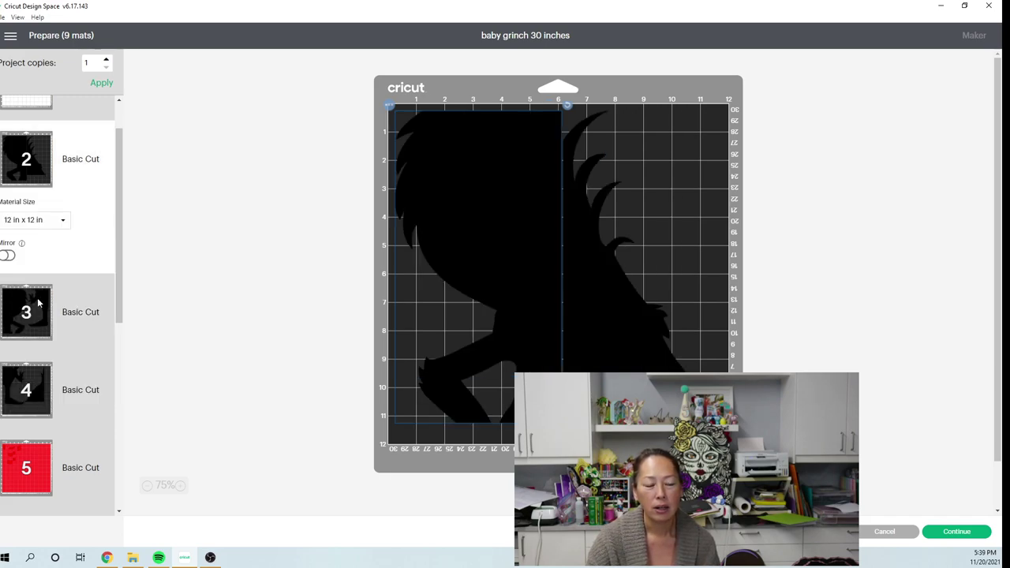
{"action": "scroll", "coordinate": [29, 395], "scroll_direction": "down", "scroll_amount": 2}
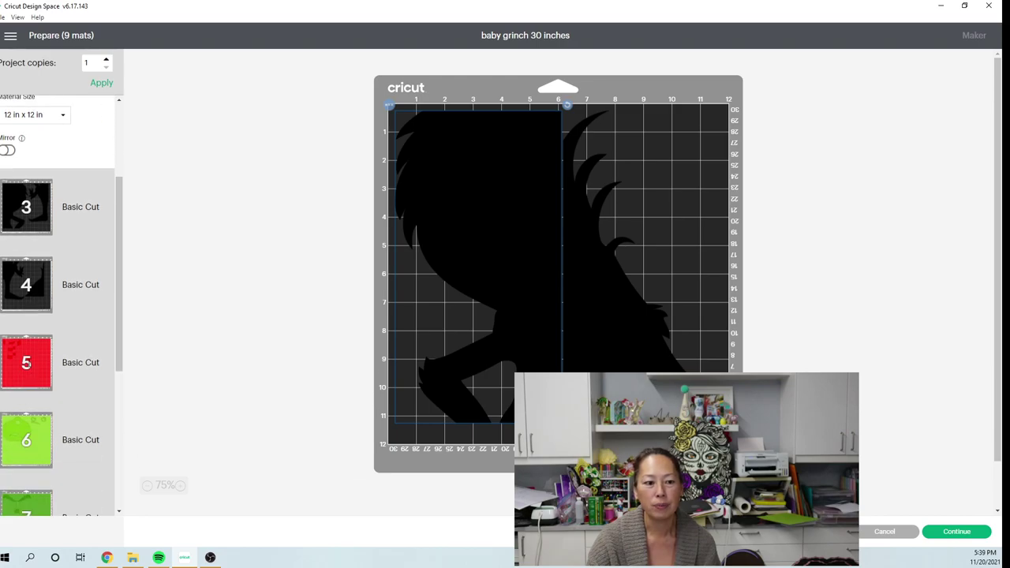
{"action": "left_click", "coordinate": [30, 365]}
{"action": "scroll", "coordinate": [29, 340], "scroll_direction": "down", "scroll_amount": 2}
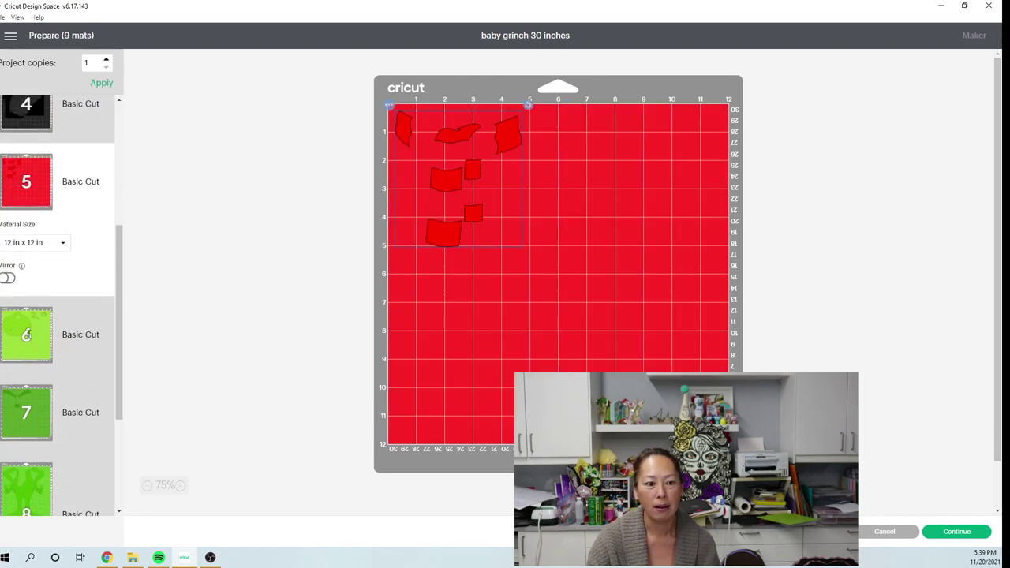
Step: On mat 6, fit the eyes above the muzzle, shift the muzzle down, and place the thin curved piece in the upper-left corner
{"action": "left_click", "coordinate": [26, 334]}
{"action": "left_click", "coordinate": [621, 131]}
{"action": "left_click_drag", "start_coordinate": [529, 122], "coordinate": [457, 128]}
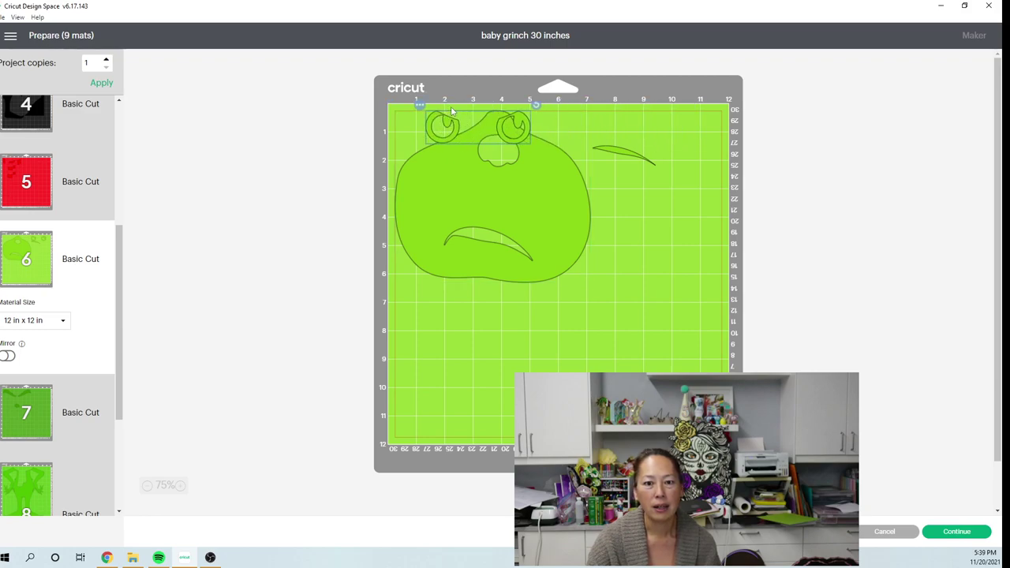
{"action": "left_click", "coordinate": [478, 214]}
{"action": "left_click_drag", "start_coordinate": [480, 220], "coordinate": [461, 229]}
{"action": "mouse_move", "coordinate": [522, 116]}
{"action": "left_mouse_down"}
{"action": "mouse_move", "coordinate": [540, 106]}
{"action": "mouse_move", "coordinate": [537, 117]}
{"action": "left_mouse_up"}
{"action": "left_click_drag", "start_coordinate": [608, 158], "coordinate": [406, 140]}
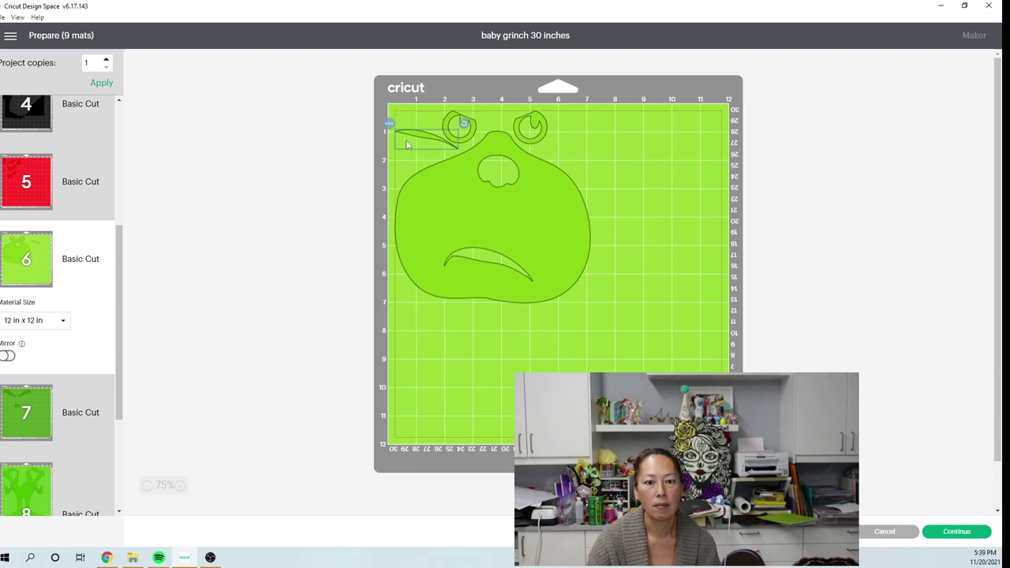
Step: On the 12 x 24 in mat 8, move the green body piece to the right and tilt it slightly clockwise
{"action": "left_click", "coordinate": [73, 413]}
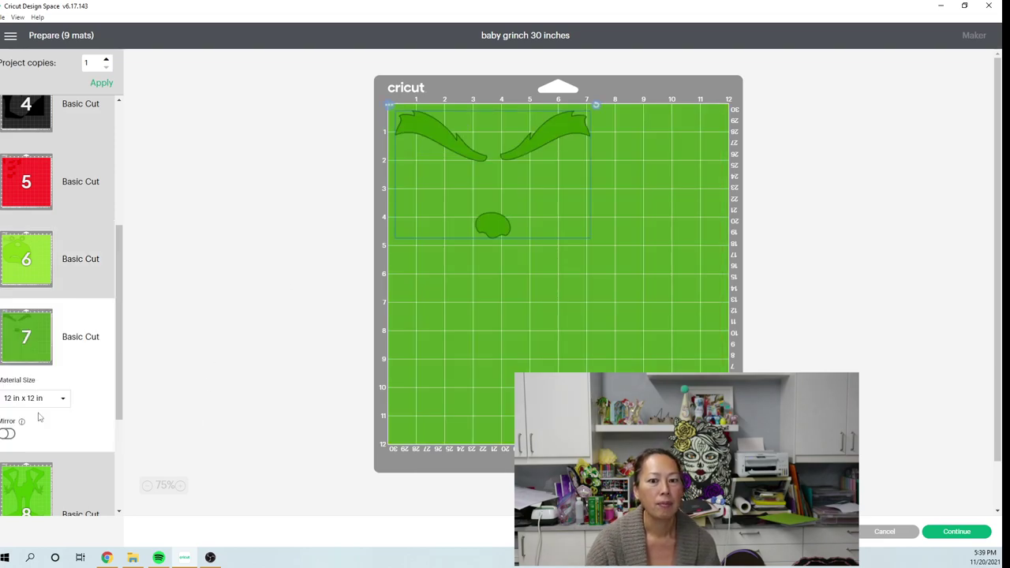
{"action": "scroll", "coordinate": [34, 398], "scroll_direction": "down", "scroll_amount": 2}
{"action": "left_click", "coordinate": [29, 401]}
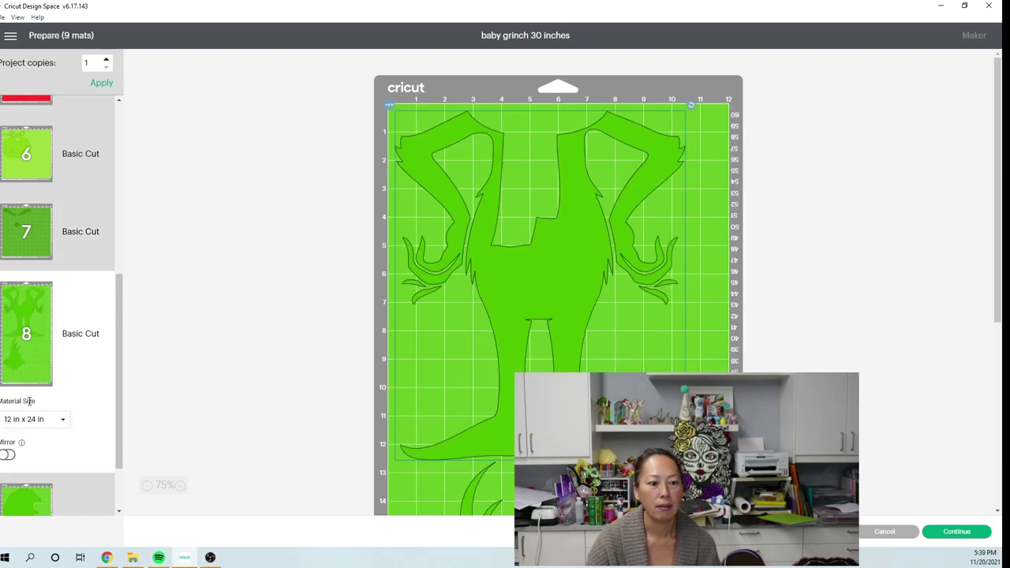
{"action": "scroll", "coordinate": [570, 309], "scroll_direction": "down", "scroll_amount": 2}
{"action": "scroll", "coordinate": [570, 309], "scroll_direction": "up", "scroll_amount": 2}
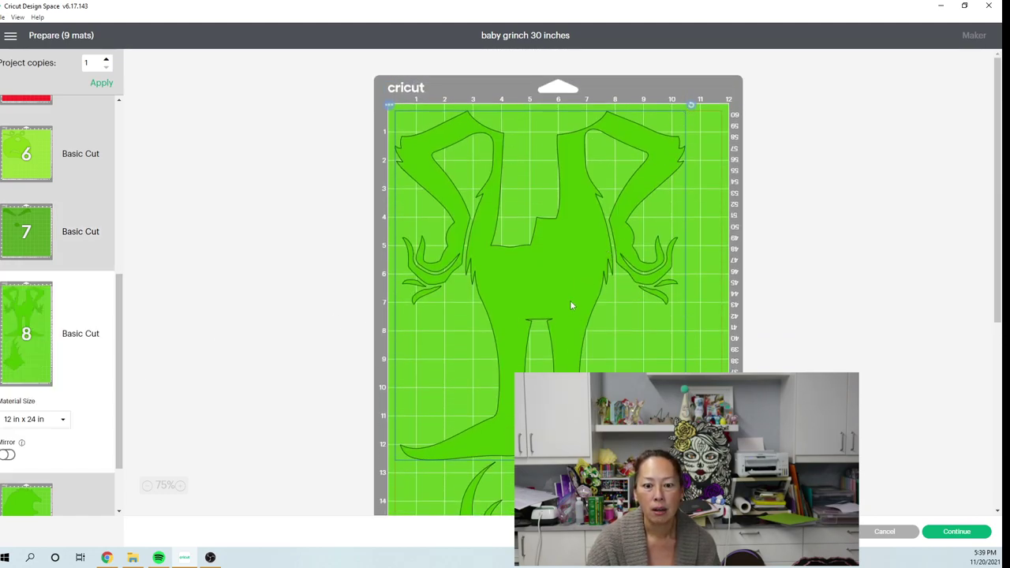
{"action": "left_click_drag", "start_coordinate": [589, 300], "coordinate": [597, 298]}
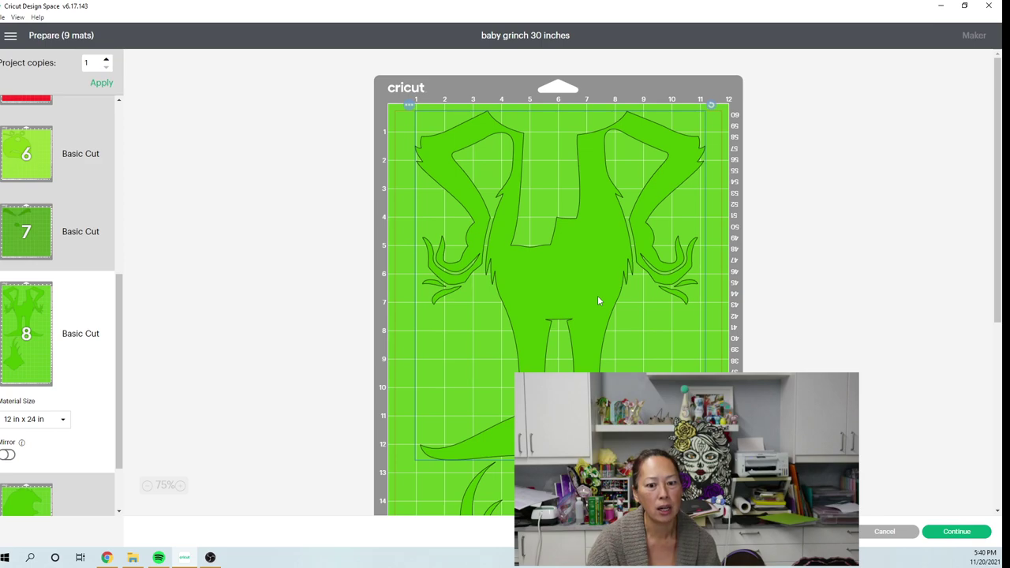
{"action": "left_click_drag", "start_coordinate": [712, 109], "coordinate": [723, 126]}
{"action": "left_click", "coordinate": [936, 474]}
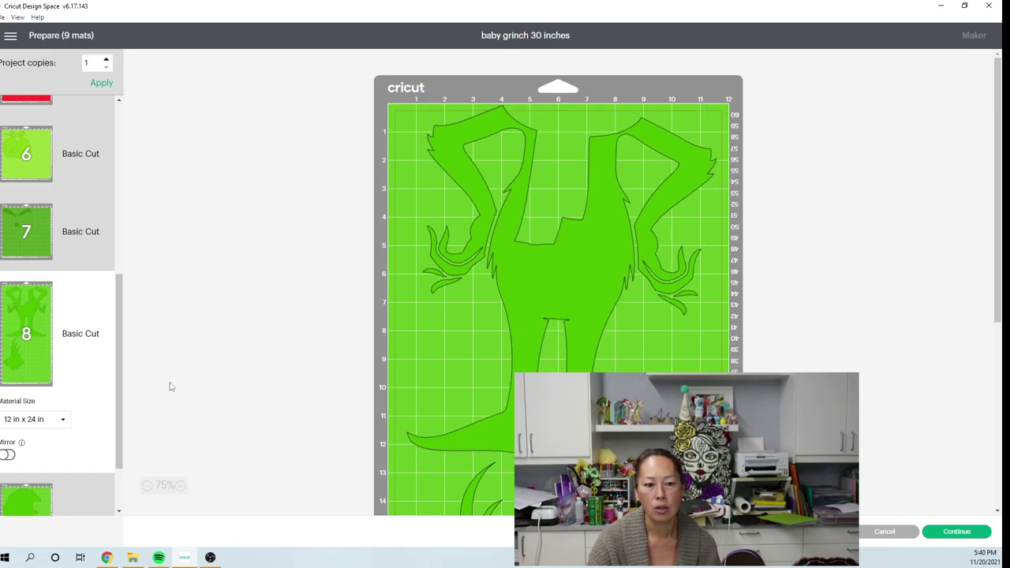
Step: On mat 9, rotate the green head piece about 45° counterclockwise and fit it into the mat's upper-left corner
{"action": "scroll", "coordinate": [59, 355], "scroll_direction": "down", "scroll_amount": 2}
{"action": "left_click", "coordinate": [31, 422]}
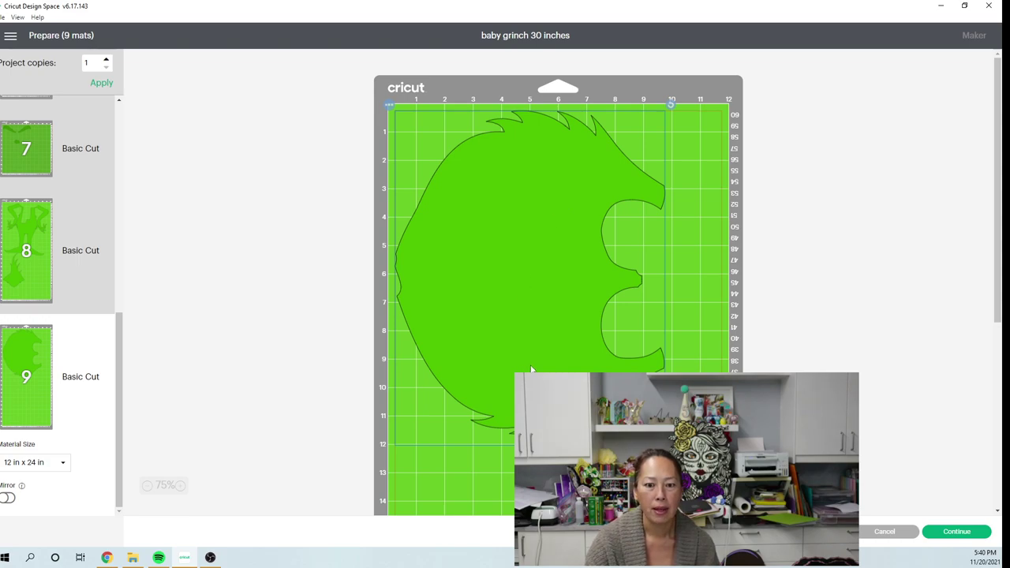
{"action": "left_click_drag", "start_coordinate": [570, 367], "coordinate": [618, 279]}
{"action": "left_click_drag", "start_coordinate": [704, 106], "coordinate": [550, 54]}
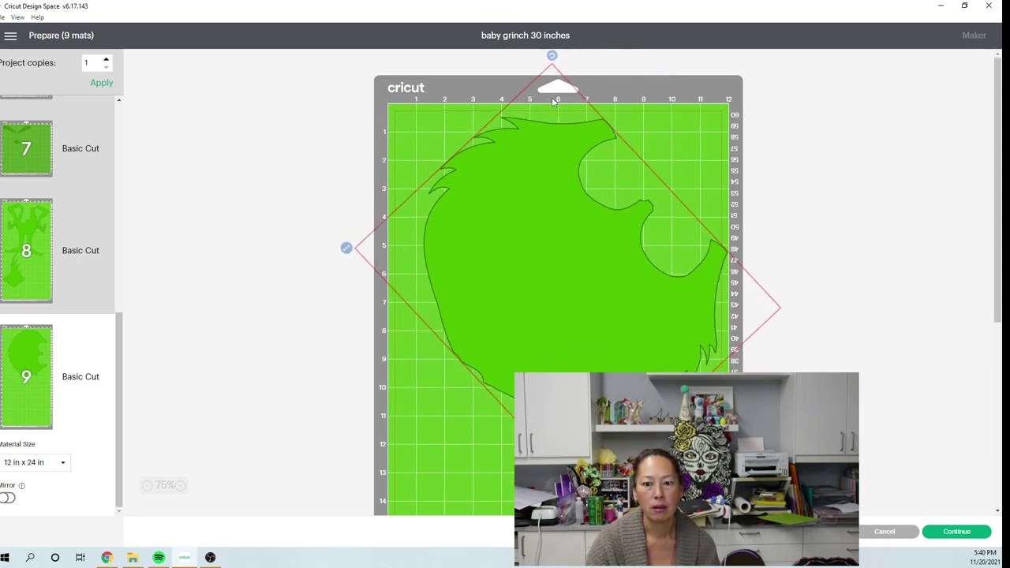
{"action": "left_click_drag", "start_coordinate": [495, 175], "coordinate": [465, 167]}
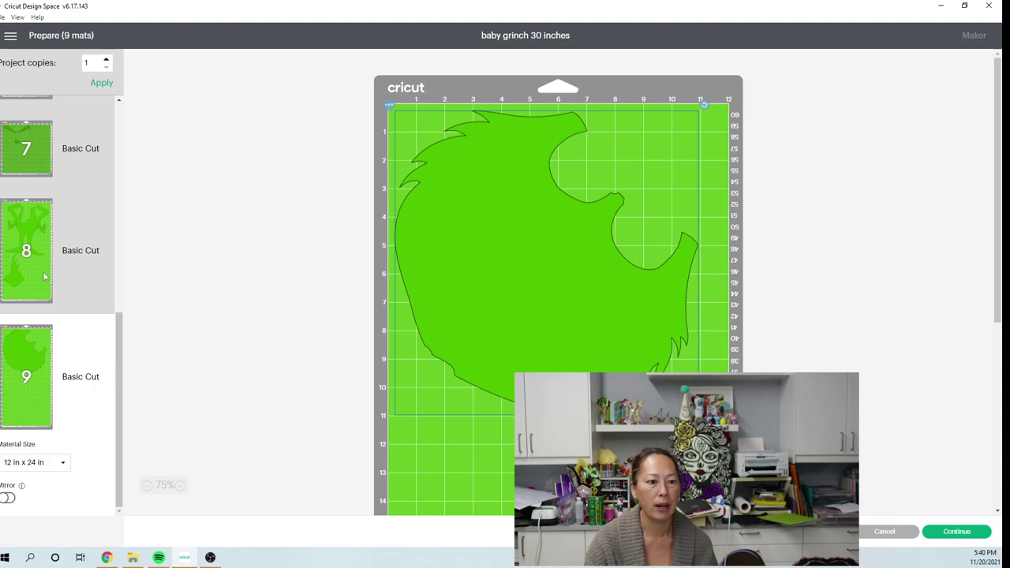
Step: Check mat 8, return to the canvas, and rotate the green body piece to about 358°
{"action": "left_click", "coordinate": [38, 220]}
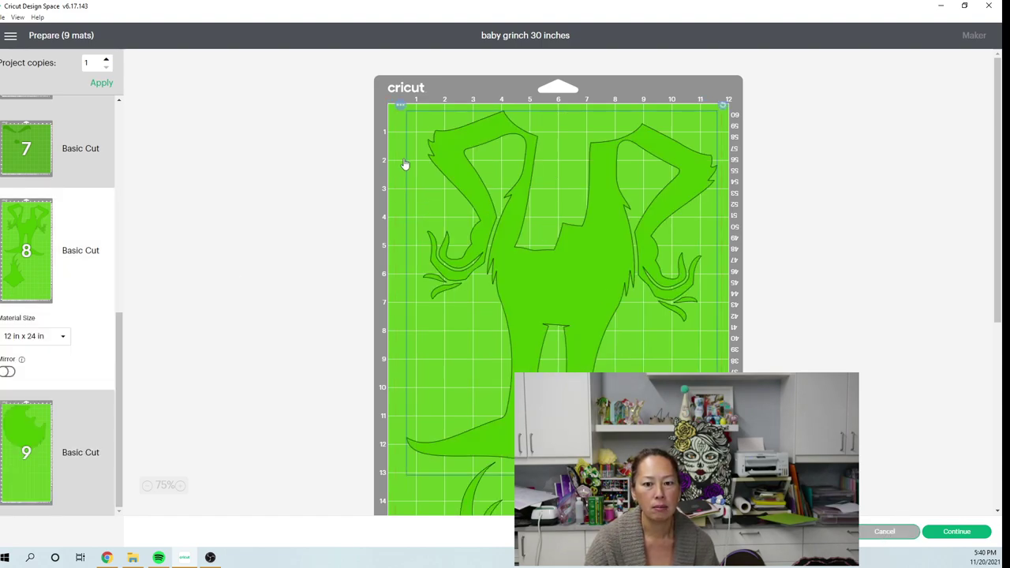
{"action": "key", "text": "Escape"}
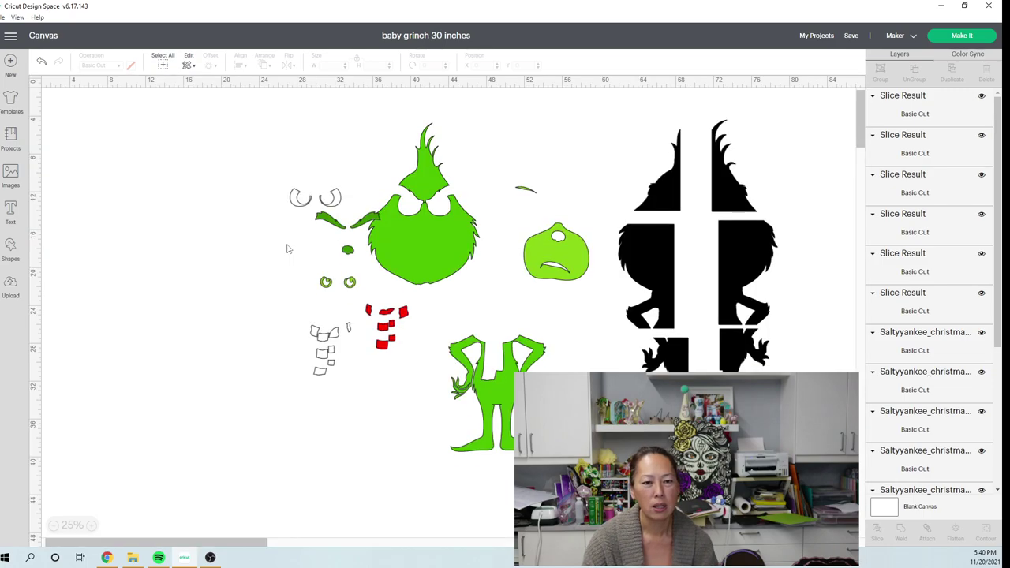
{"action": "left_click", "coordinate": [501, 393]}
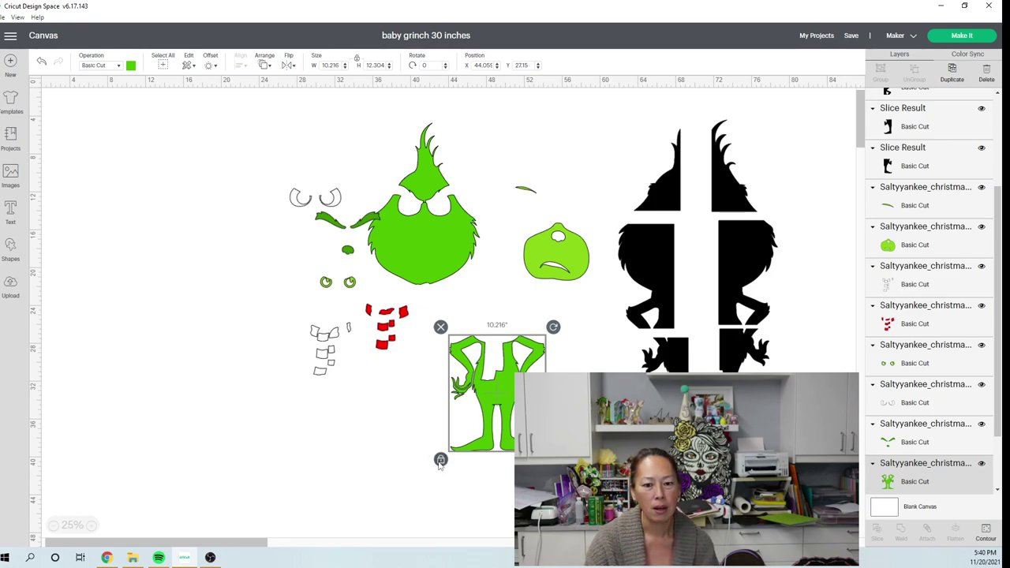
{"action": "left_click_drag", "start_coordinate": [554, 330], "coordinate": [557, 336]}
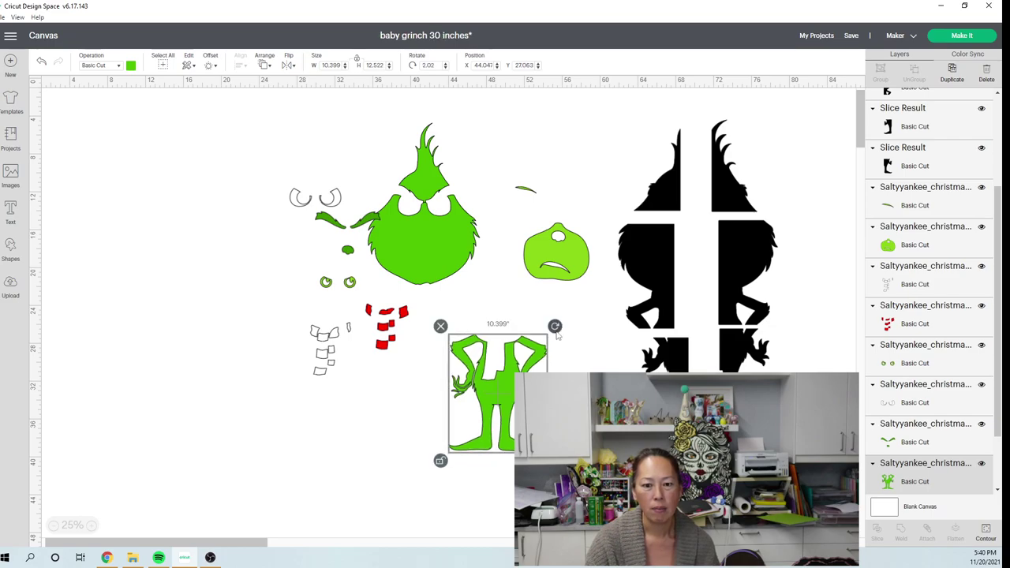
{"action": "mouse_move", "coordinate": [556, 327]}
{"action": "left_mouse_down"}
{"action": "mouse_move", "coordinate": [565, 349]}
{"action": "mouse_move", "coordinate": [544, 314]}
{"action": "mouse_move", "coordinate": [555, 325]}
{"action": "left_mouse_up"}
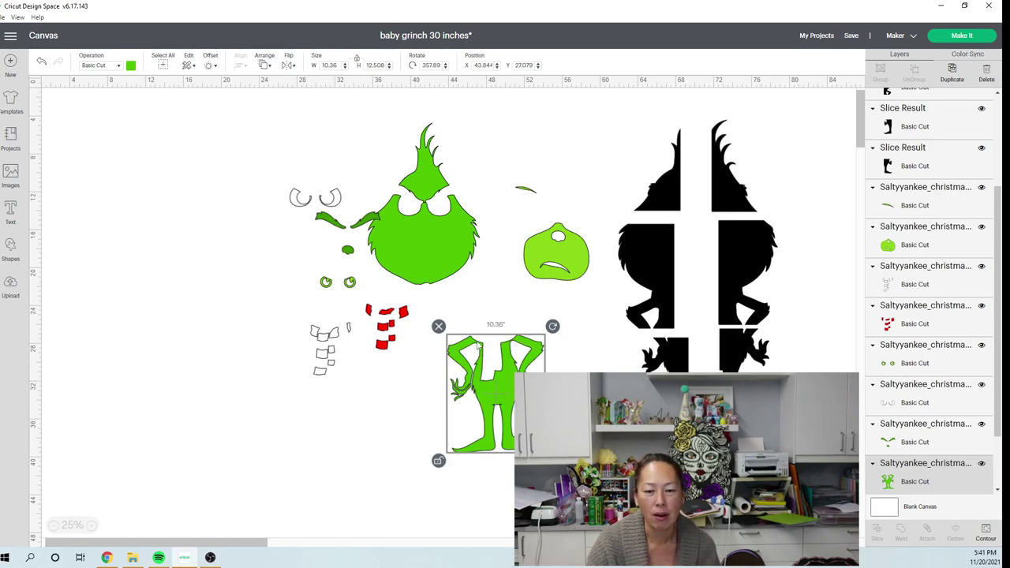
Step: Move the green body piece into open canvas space at about X 46.2, Y 30.1
{"action": "left_click", "coordinate": [90, 526]}
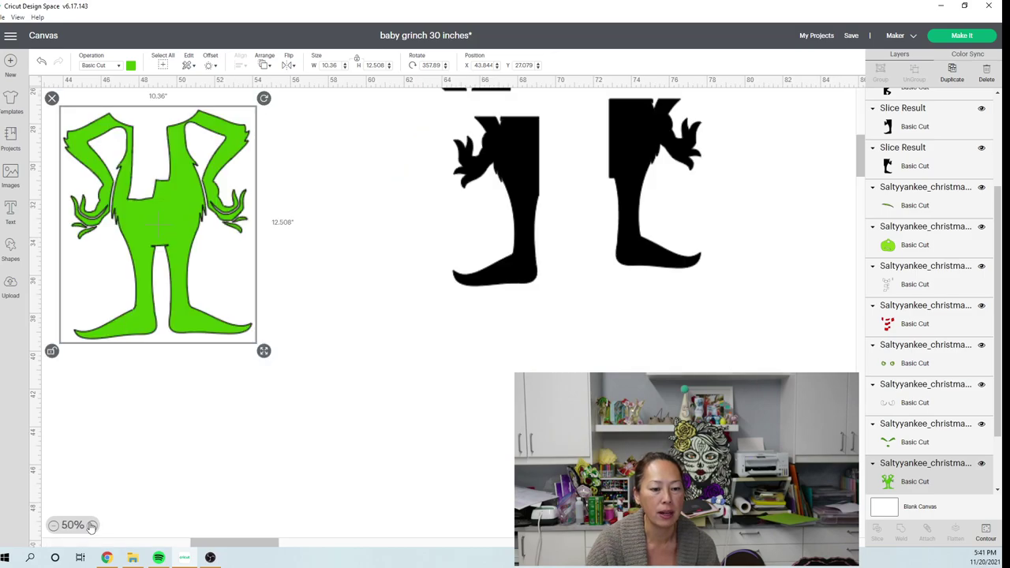
{"action": "left_click", "coordinate": [91, 526]}
{"action": "left_click", "coordinate": [377, 303]}
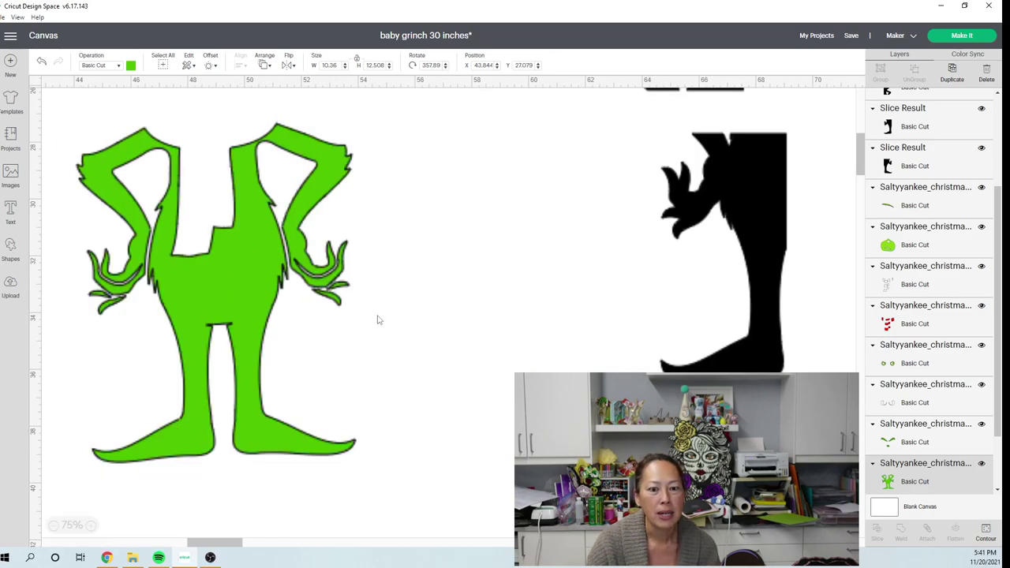
{"action": "left_click_drag", "start_coordinate": [267, 250], "coordinate": [284, 268]}
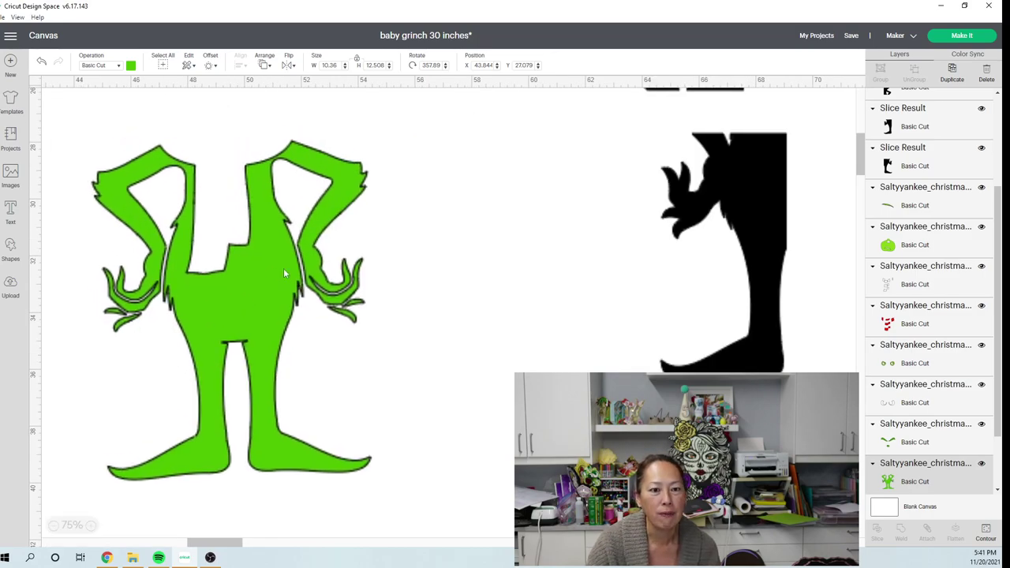
{"action": "left_click", "coordinate": [276, 164]}
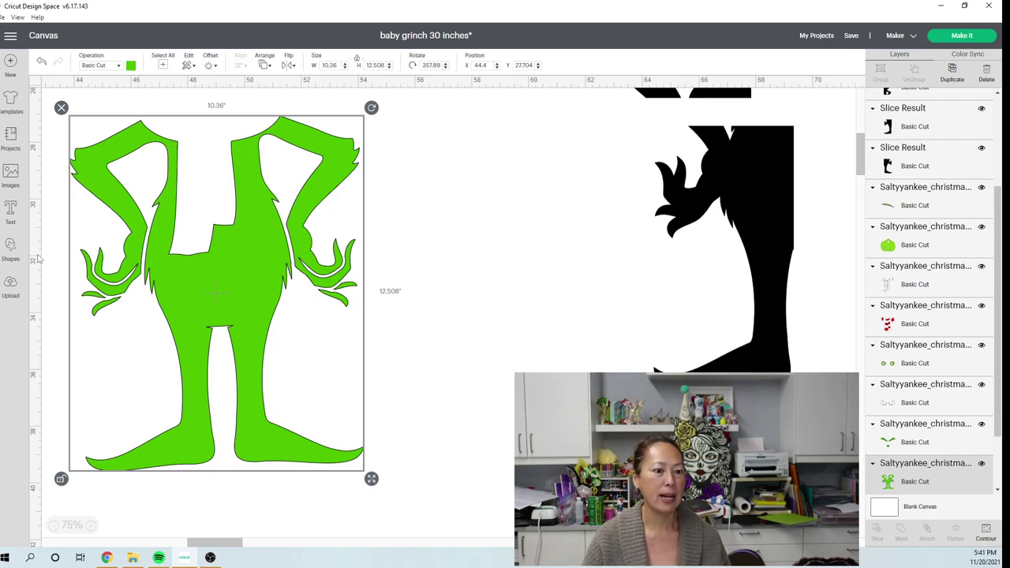
{"action": "left_click_drag", "start_coordinate": [267, 243], "coordinate": [335, 331]}
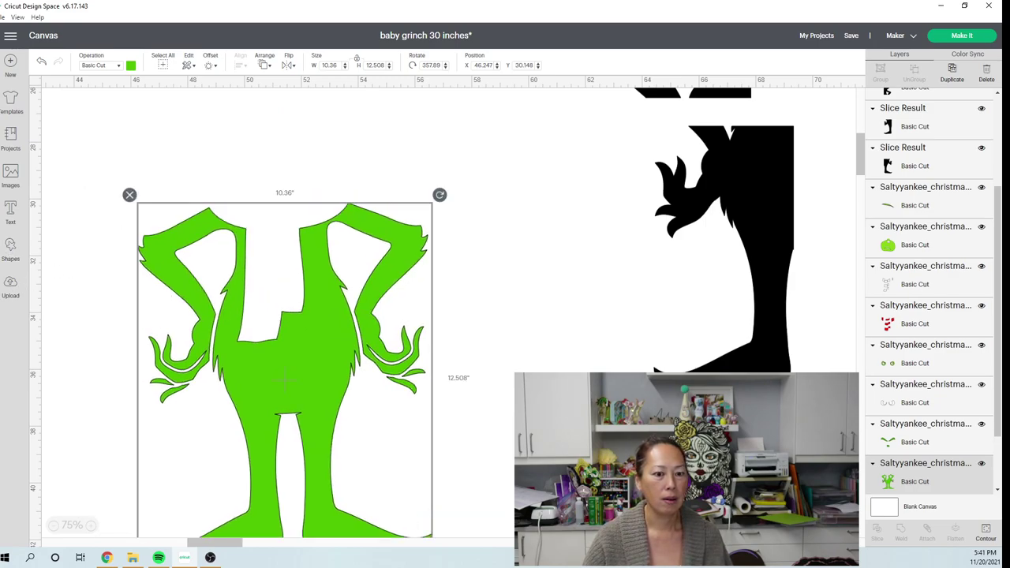
Step: Add a square, enlarge it to about 8.6 in, and tilt it to about 347° over the body's right-hand arm
{"action": "left_click", "coordinate": [11, 248]}
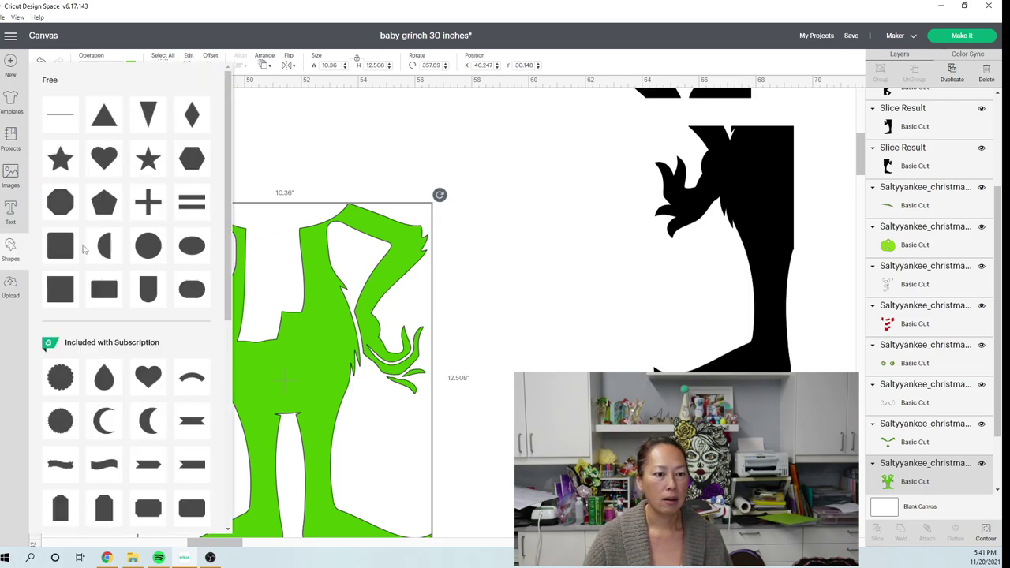
{"action": "left_click", "coordinate": [376, 235]}
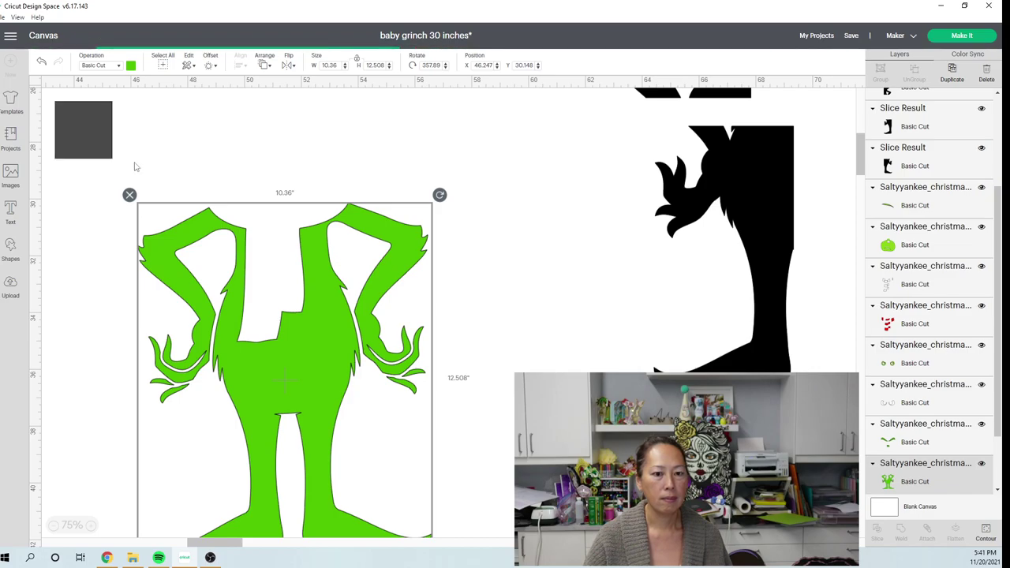
{"action": "left_click_drag", "start_coordinate": [129, 146], "coordinate": [367, 213]}
{"action": "left_click_drag", "start_coordinate": [405, 249], "coordinate": [590, 438]}
{"action": "left_click_drag", "start_coordinate": [488, 355], "coordinate": [523, 355]}
{"action": "left_click_drag", "start_coordinate": [624, 177], "coordinate": [607, 143]}
{"action": "left_click_drag", "start_coordinate": [579, 294], "coordinate": [559, 276]}
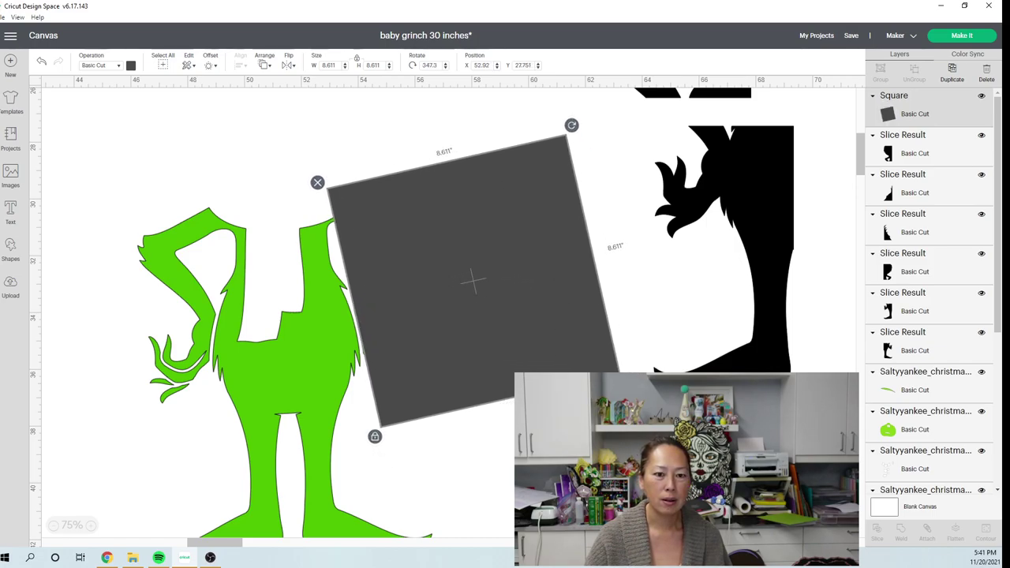
Step: Fine-tune the square's tilt to about 348.5° so its edge runs between the right-hand arm and the torso
{"action": "key", "text": "Escape"}
{"action": "left_click", "coordinate": [550, 188]}
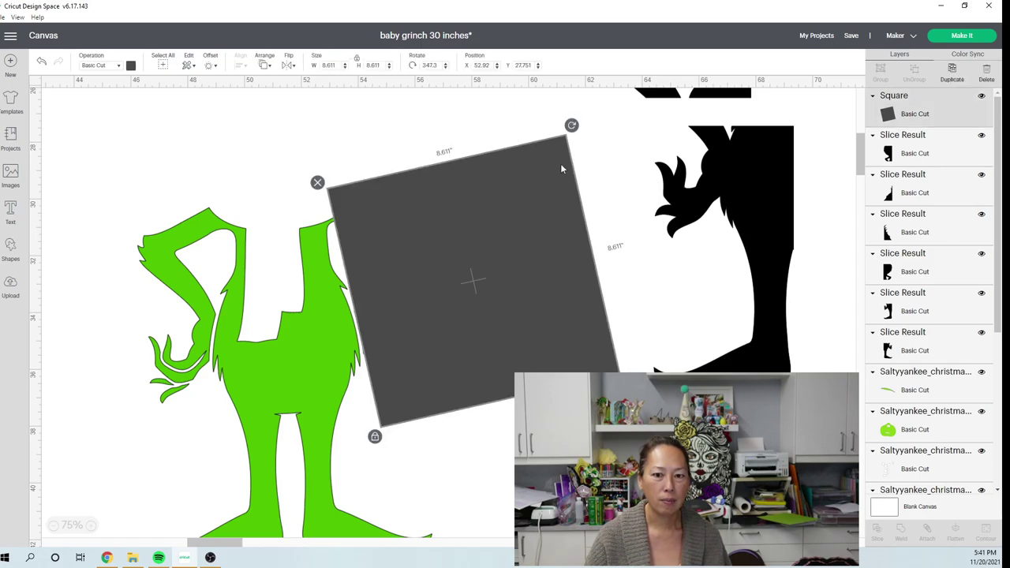
{"action": "left_click_drag", "start_coordinate": [574, 131], "coordinate": [577, 130]}
{"action": "left_click", "coordinate": [503, 317]}
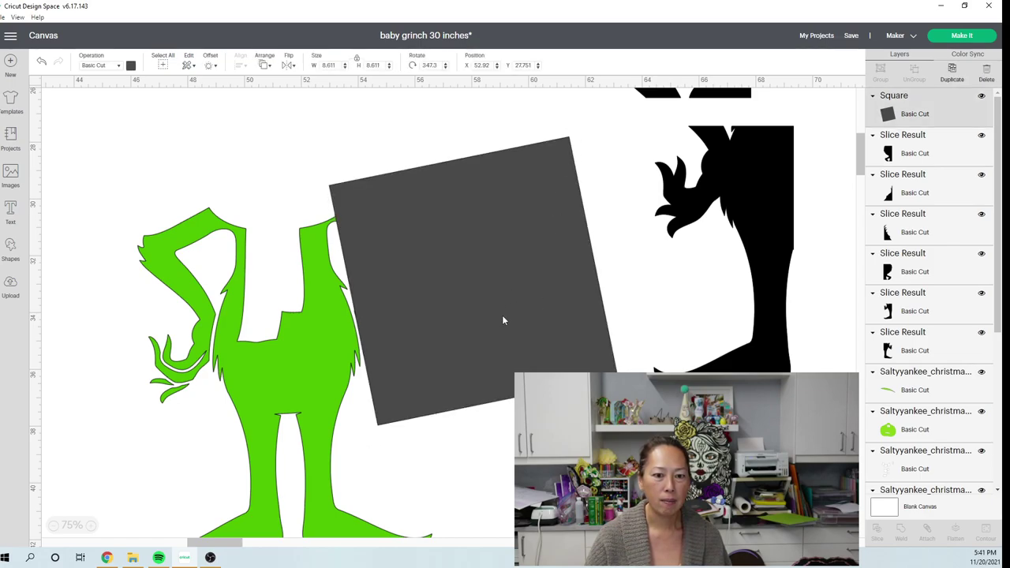
{"action": "left_click", "coordinate": [476, 459]}
{"action": "left_click", "coordinate": [440, 280]}
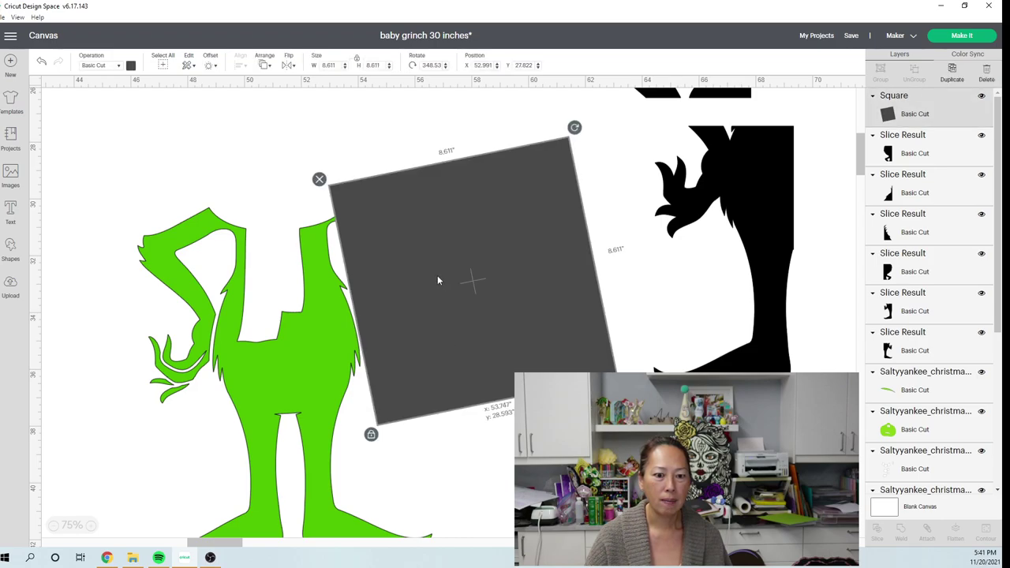
{"action": "left_click", "coordinate": [469, 465]}
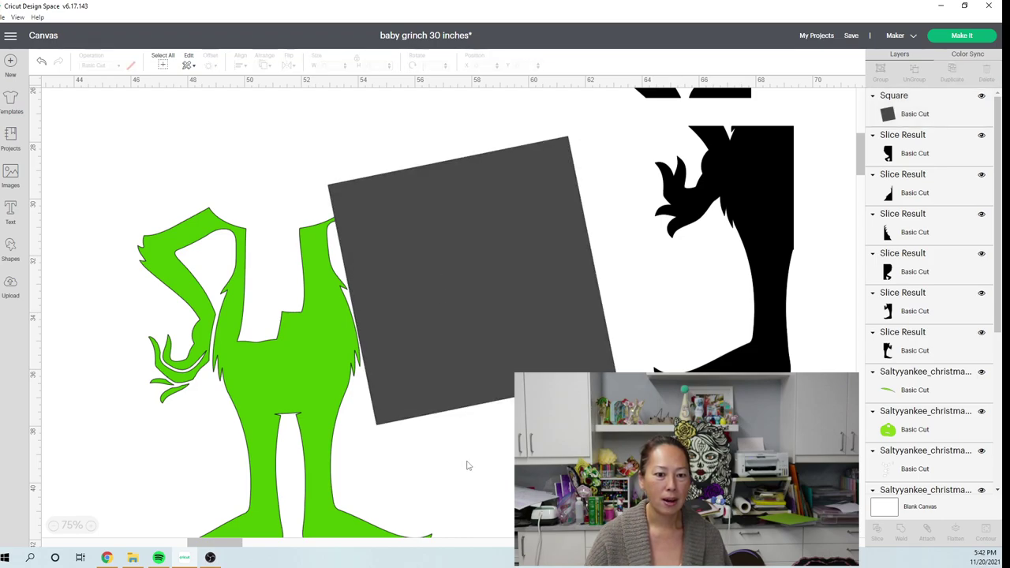
Step: Slice the green body with the square, set the leftover square aside, and delete the dark copy of the arm
{"action": "left_click_drag", "start_coordinate": [477, 474], "coordinate": [298, 320]}
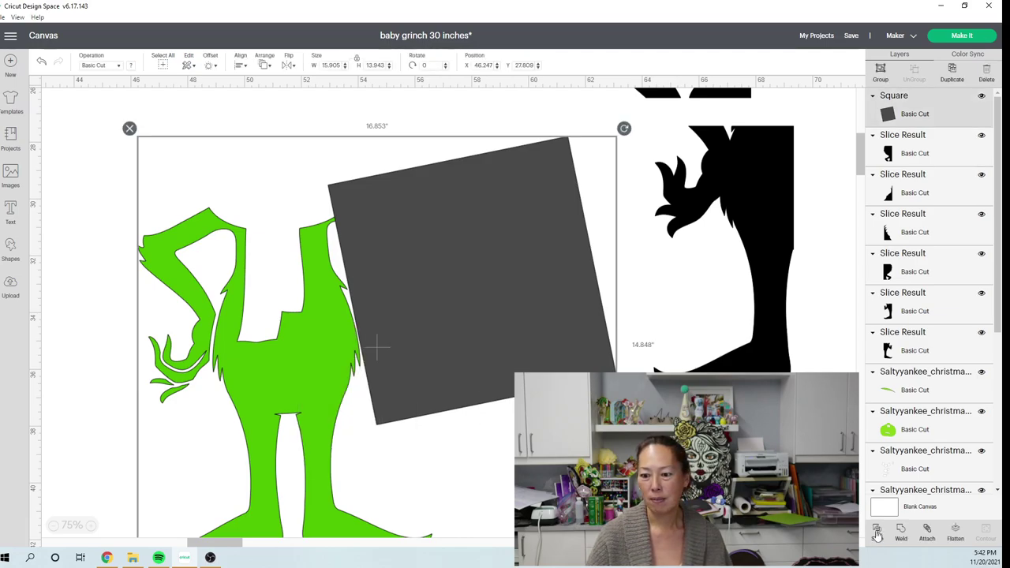
{"action": "key", "text": "Escape"}
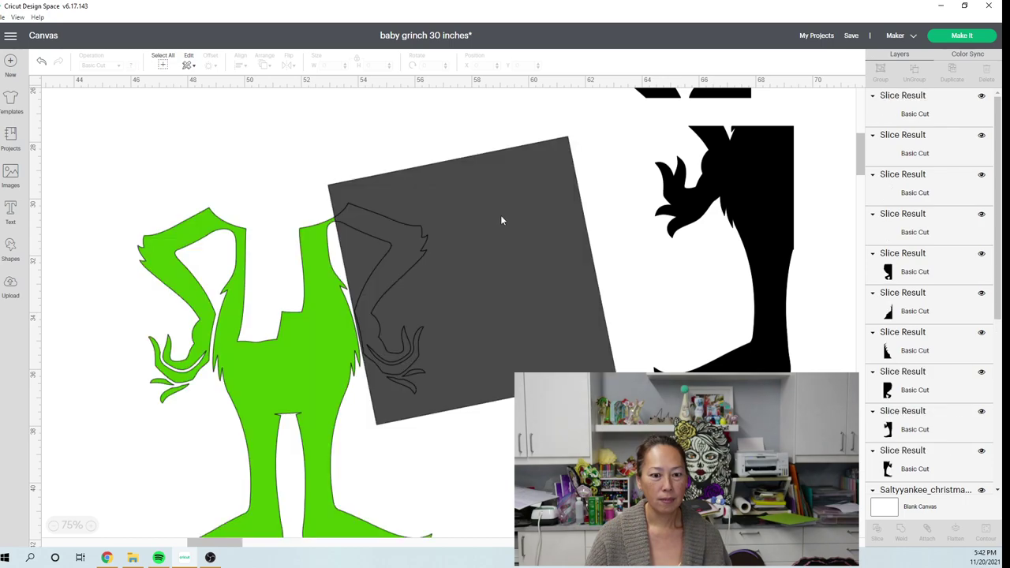
{"action": "left_click_drag", "start_coordinate": [501, 221], "coordinate": [788, 338]}
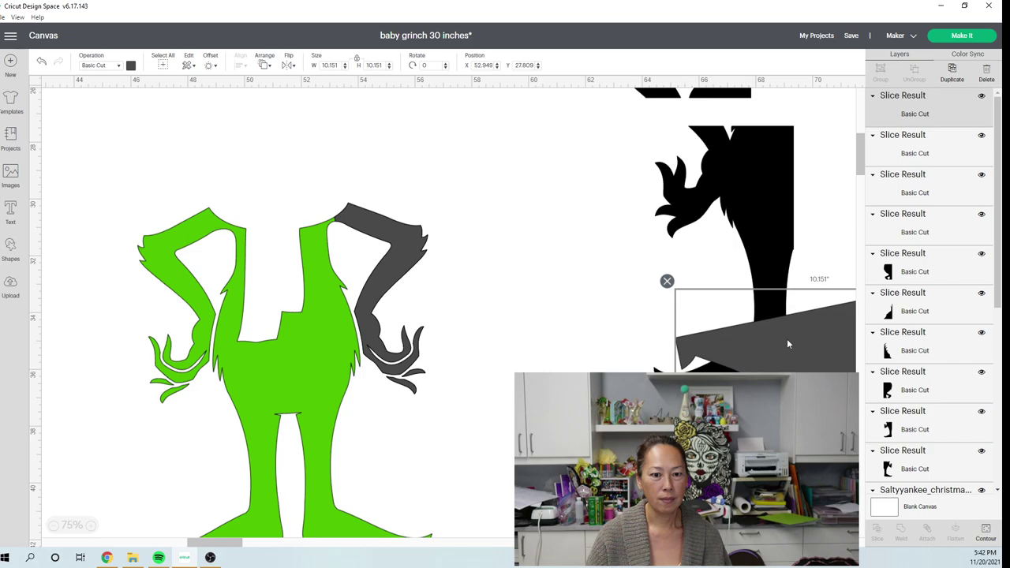
{"action": "left_click_drag", "start_coordinate": [429, 245], "coordinate": [576, 299]}
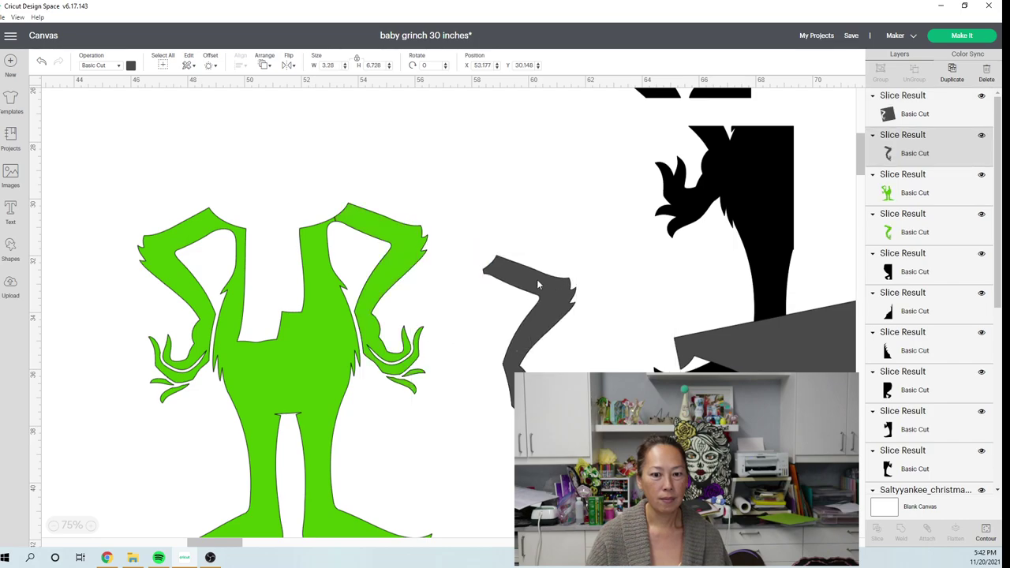
{"action": "left_click", "coordinate": [475, 247]}
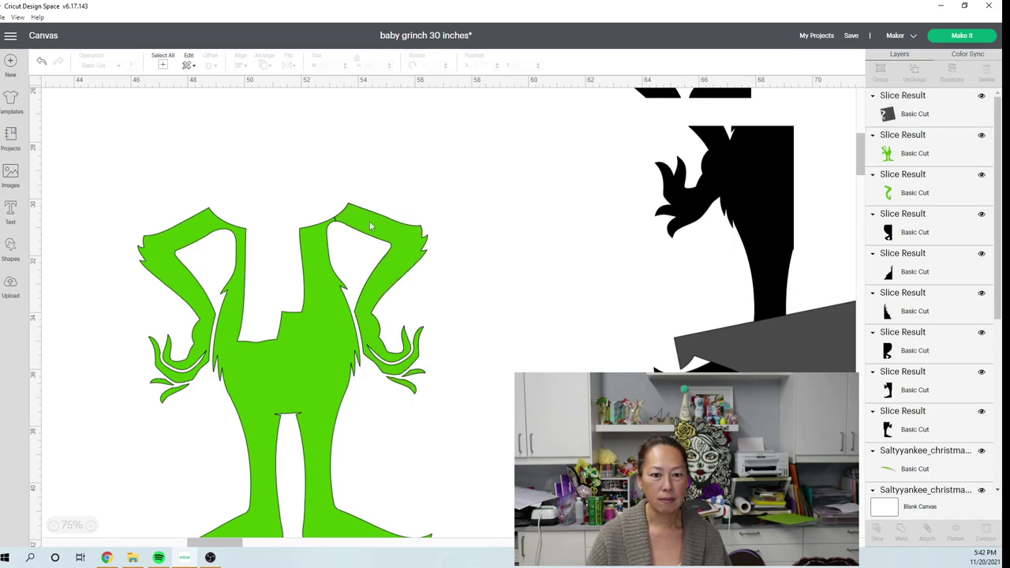
Step: Separate the cut green arm from the body by moving it to the right, with the body placed beside it
{"action": "left_click", "coordinate": [369, 221]}
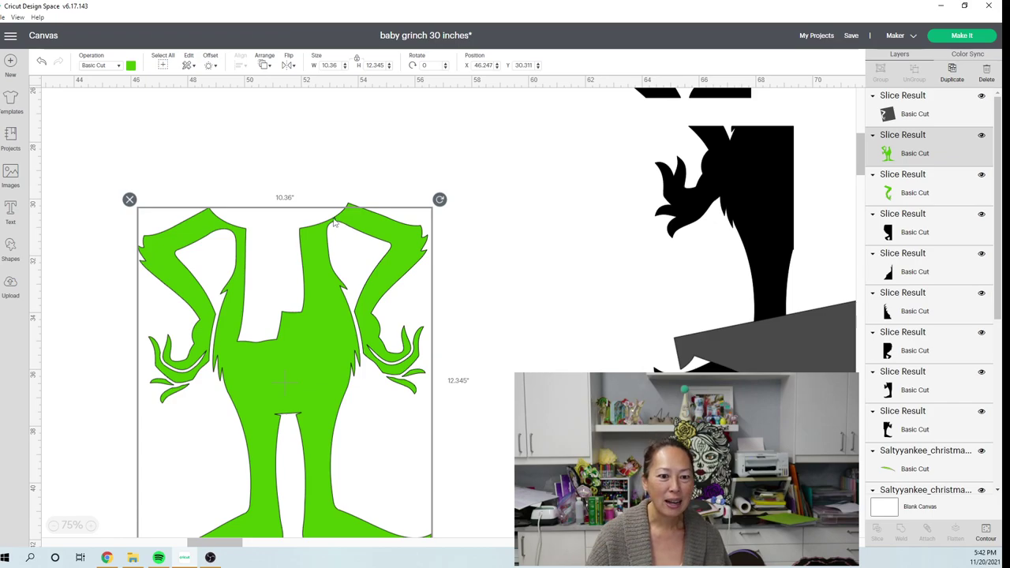
{"action": "left_click", "coordinate": [510, 282]}
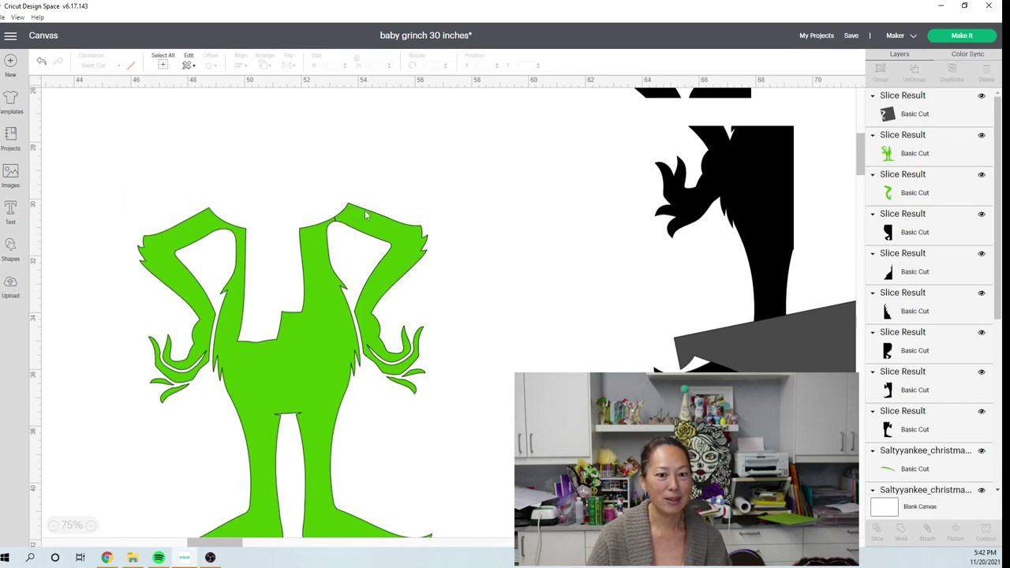
{"action": "left_click_drag", "start_coordinate": [375, 224], "coordinate": [307, 237]}
{"action": "left_click_drag", "start_coordinate": [395, 244], "coordinate": [491, 245]}
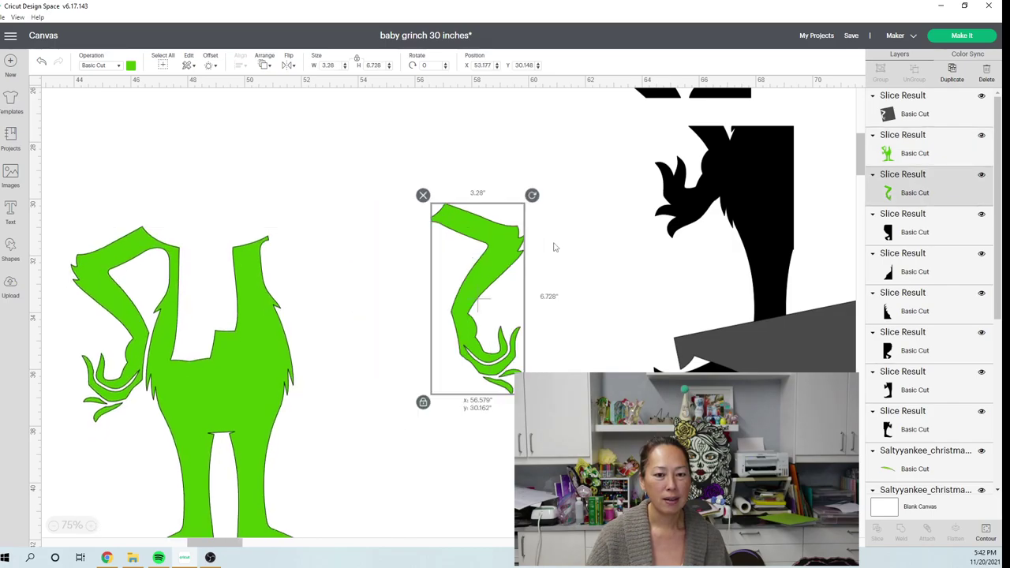
{"action": "left_click_drag", "start_coordinate": [555, 248], "coordinate": [595, 246]}
{"action": "left_click_drag", "start_coordinate": [240, 349], "coordinate": [395, 345]}
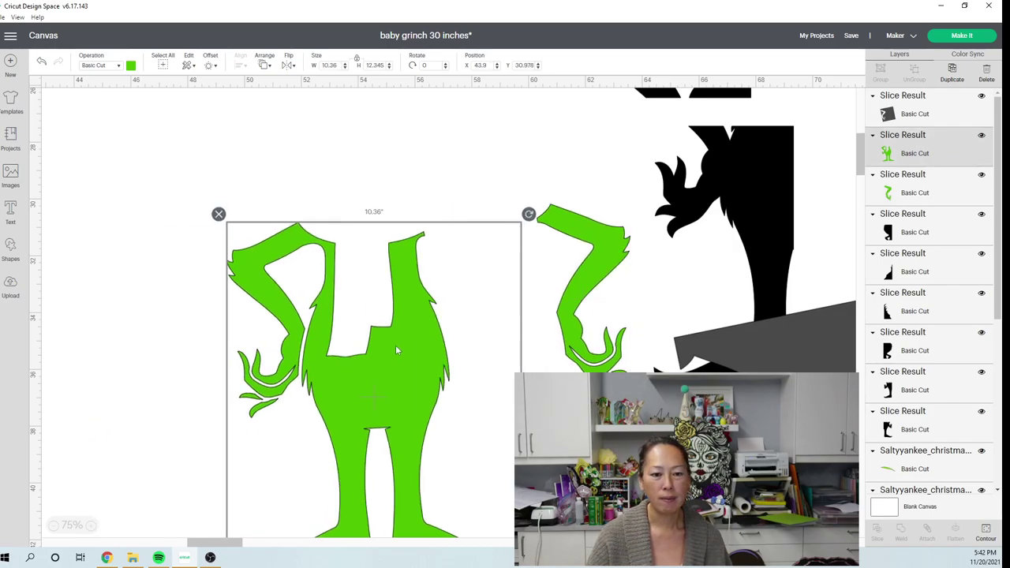
{"action": "left_click_drag", "start_coordinate": [379, 396], "coordinate": [423, 392]}
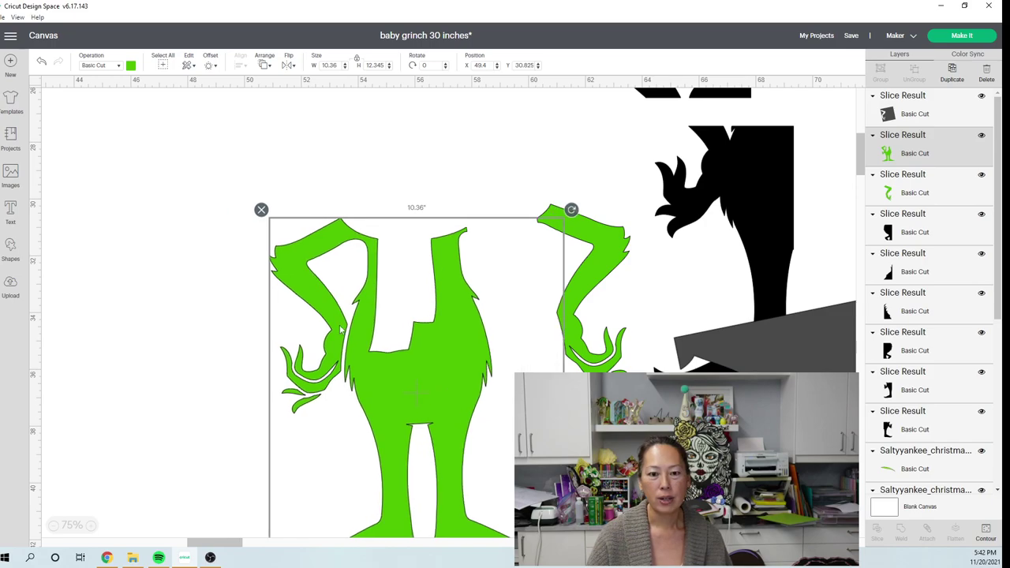
Step: Place the leftover square over the body's left-hand arm and rotate it to about 19.5° along the torso edge
{"action": "left_click_drag", "start_coordinate": [694, 340], "coordinate": [228, 320]}
{"action": "left_click_drag", "start_coordinate": [407, 158], "coordinate": [507, 417]}
{"action": "left_click", "coordinate": [216, 380]}
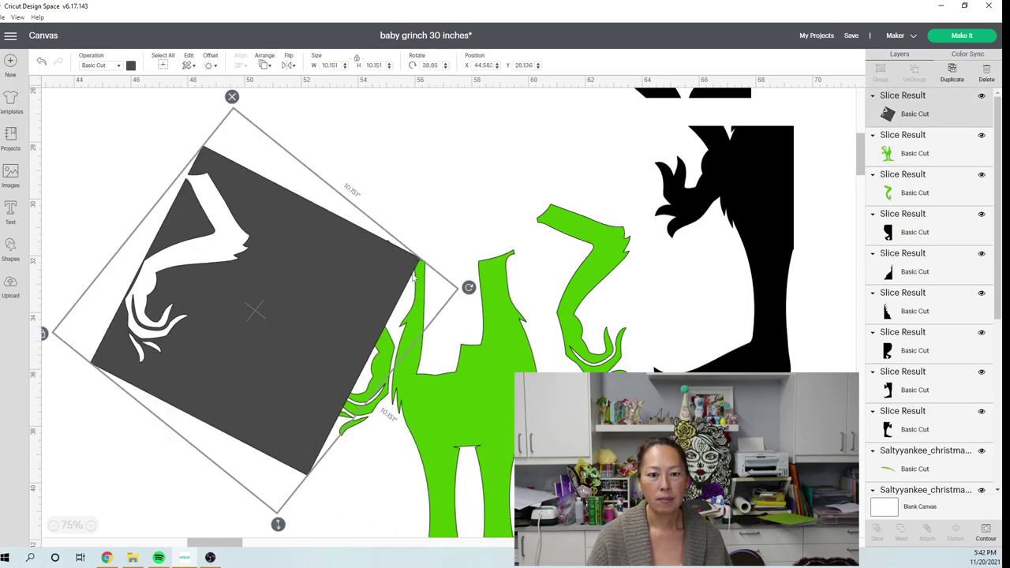
{"action": "left_click_drag", "start_coordinate": [469, 288], "coordinate": [436, 230]}
{"action": "left_click_drag", "start_coordinate": [341, 308], "coordinate": [357, 330]}
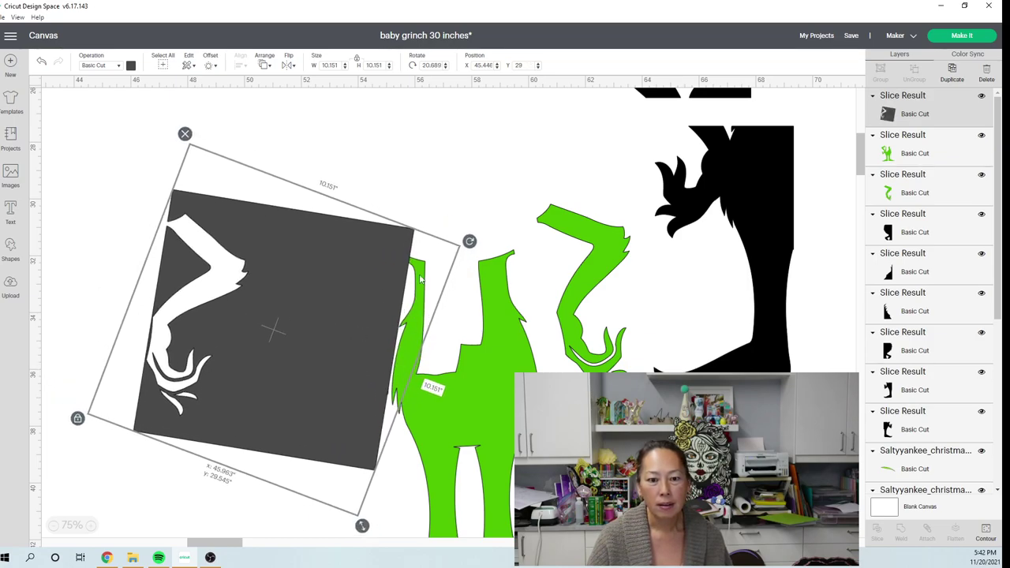
{"action": "left_click_drag", "start_coordinate": [466, 244], "coordinate": [464, 239]}
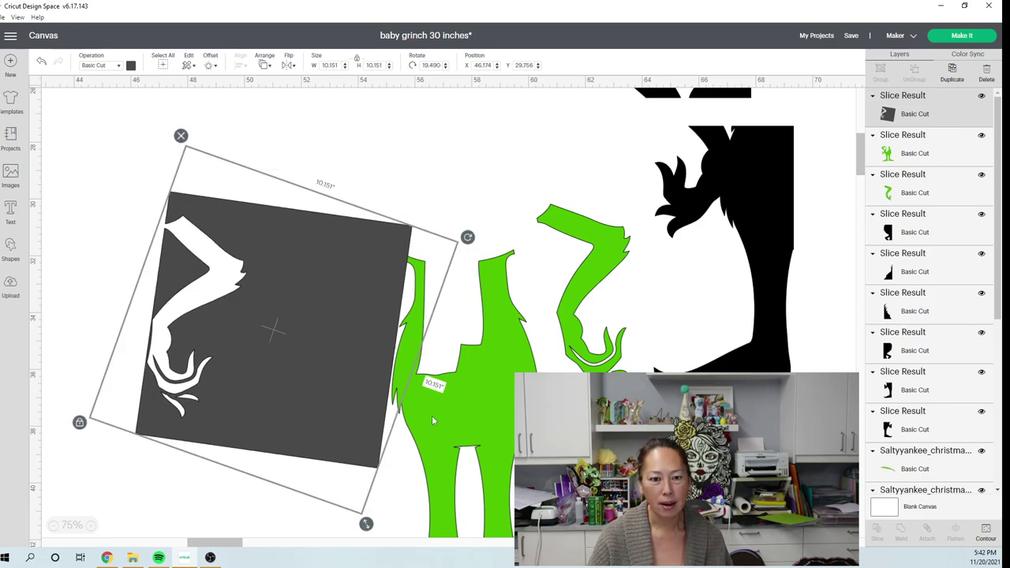
Step: Slice the left-hand arm off the green body with the square and delete the leftover dark pieces
{"action": "left_click_drag", "start_coordinate": [363, 155], "coordinate": [394, 340]}
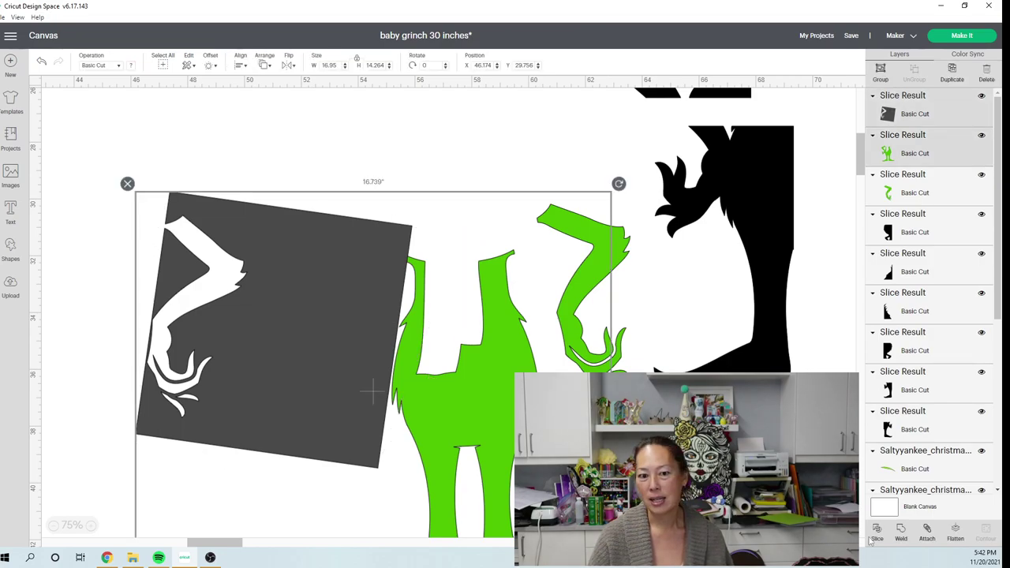
{"action": "left_click", "coordinate": [375, 361]}
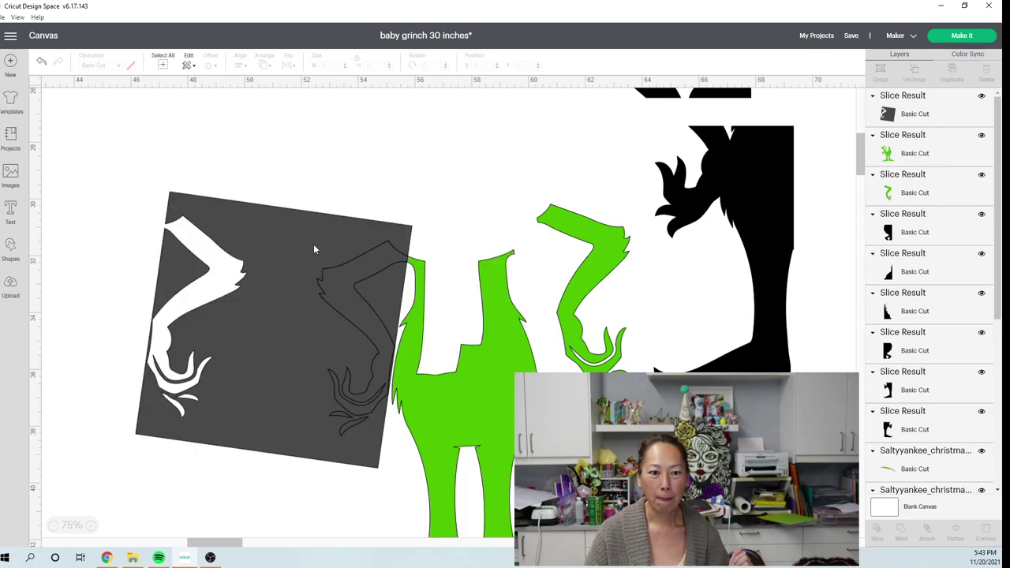
{"action": "left_click", "coordinate": [314, 250]}
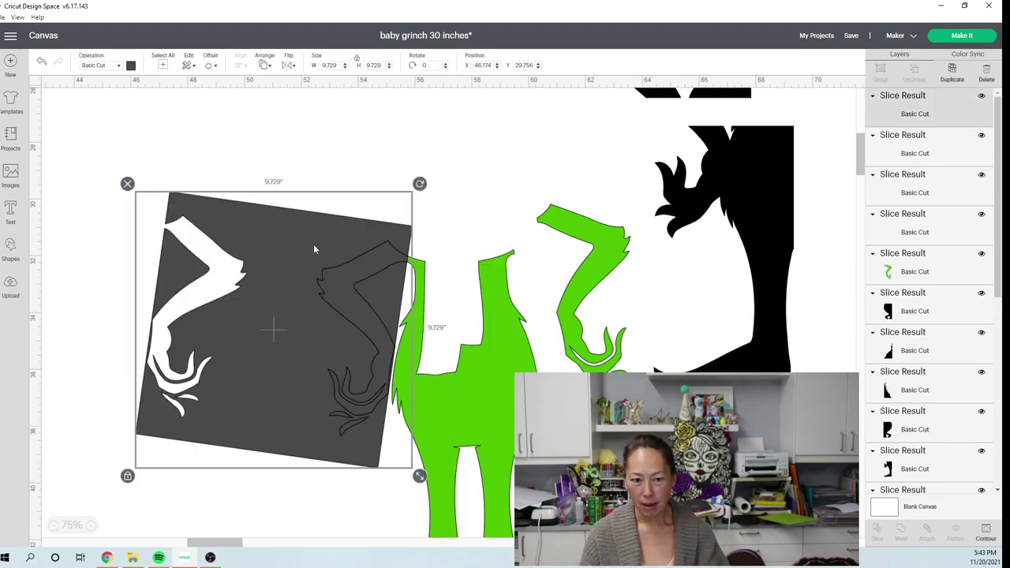
{"action": "key", "text": "Delete"}
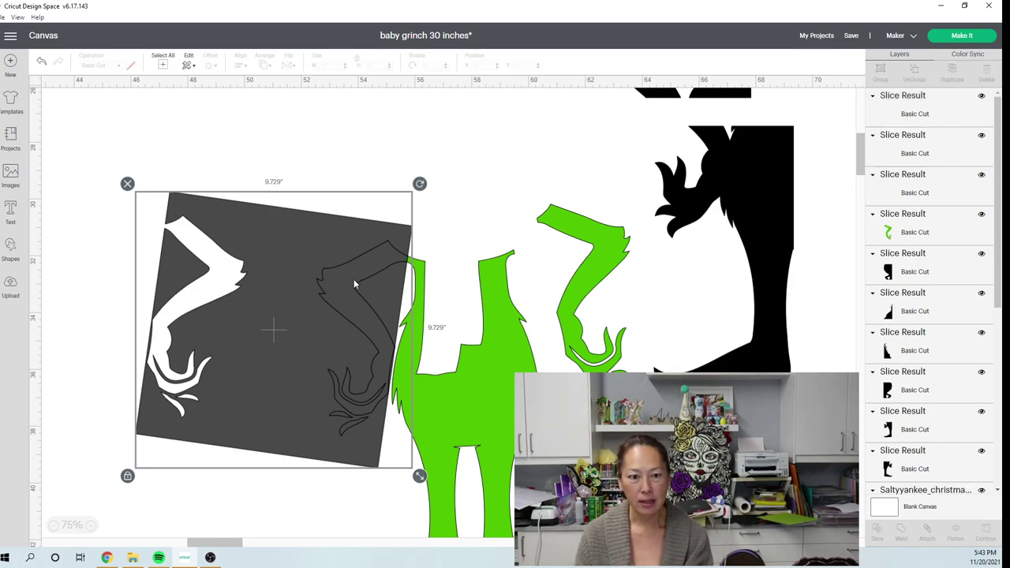
{"action": "left_click_drag", "start_coordinate": [348, 288], "coordinate": [192, 205]}
{"action": "left_click", "coordinate": [361, 308]}
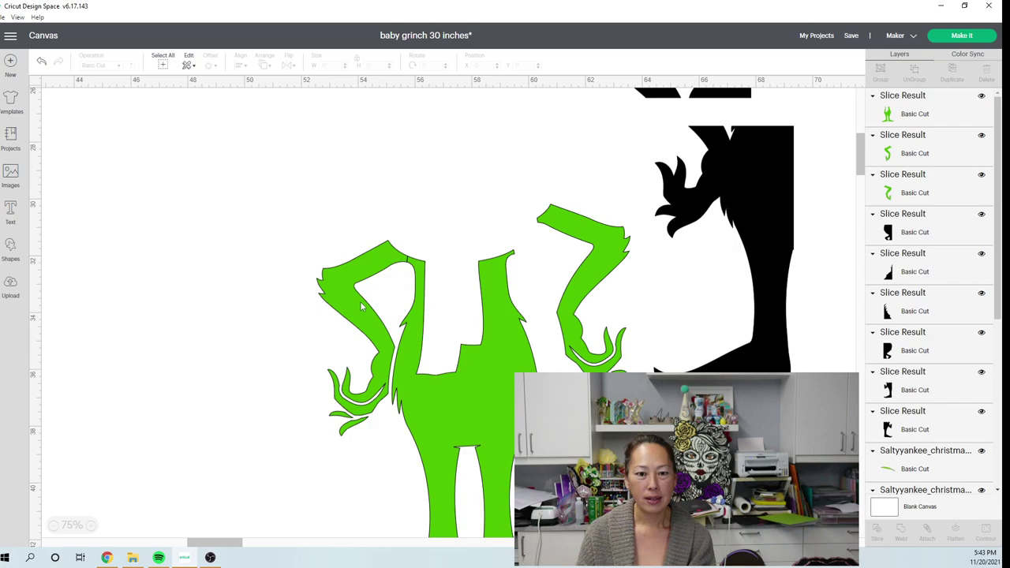
Step: Move the green body clear of its cut arms and place its left-hand arm next to the other arm
{"action": "left_click", "coordinate": [362, 308]}
{"action": "left_click_drag", "start_coordinate": [362, 308], "coordinate": [142, 184]}
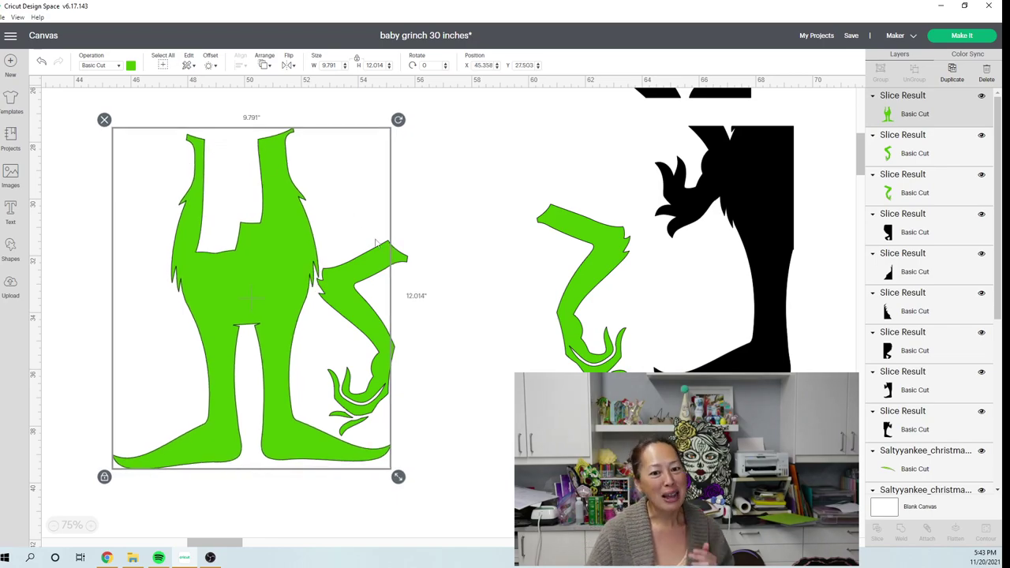
{"action": "left_click", "coordinate": [405, 265]}
{"action": "left_click_drag", "start_coordinate": [409, 266], "coordinate": [696, 329]}
Step: Rotate the green body to about 3.5° and unlock its proportions
{"action": "left_click", "coordinate": [289, 266]}
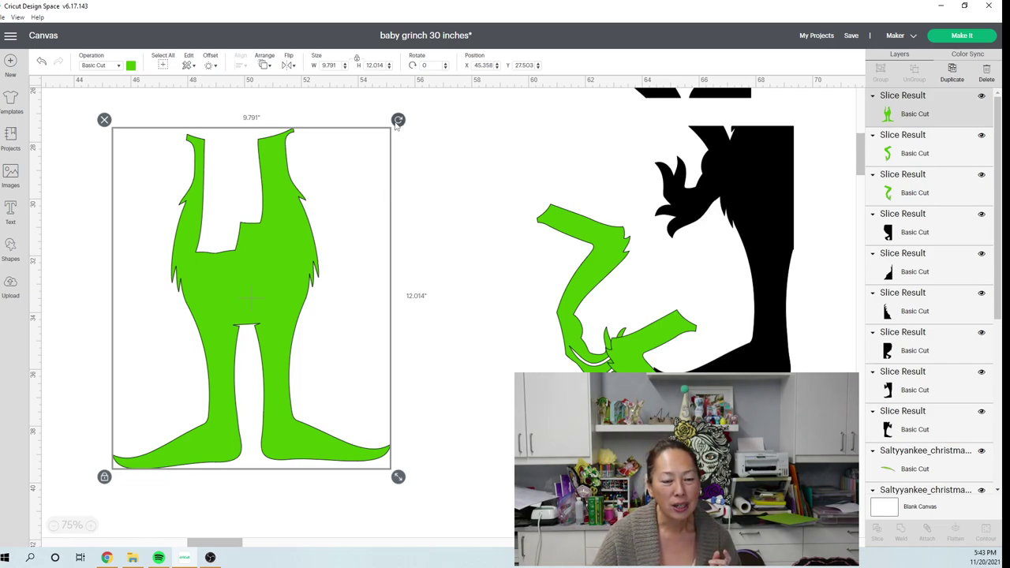
{"action": "left_click_drag", "start_coordinate": [397, 128], "coordinate": [401, 143]}
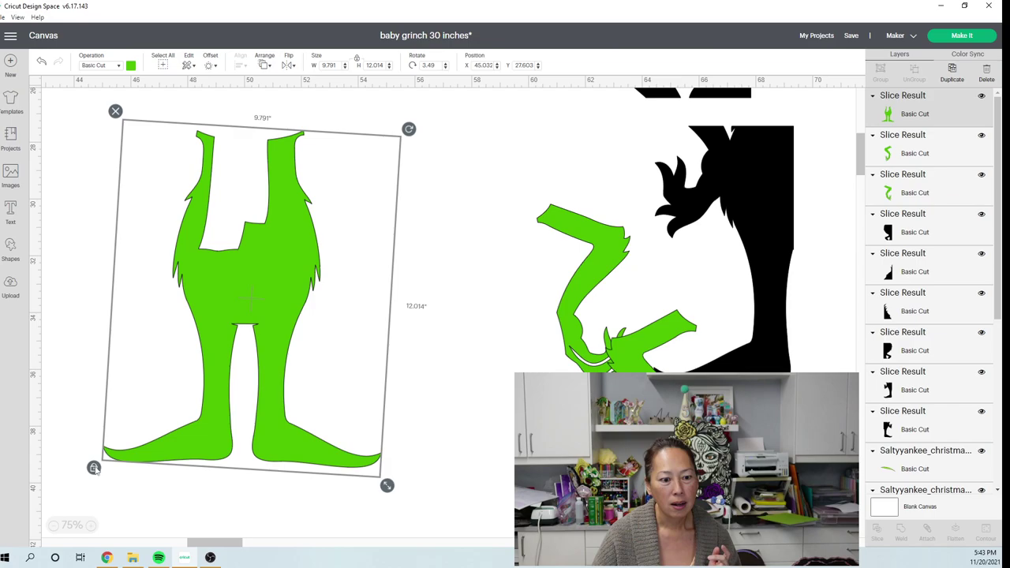
{"action": "left_click", "coordinate": [94, 469]}
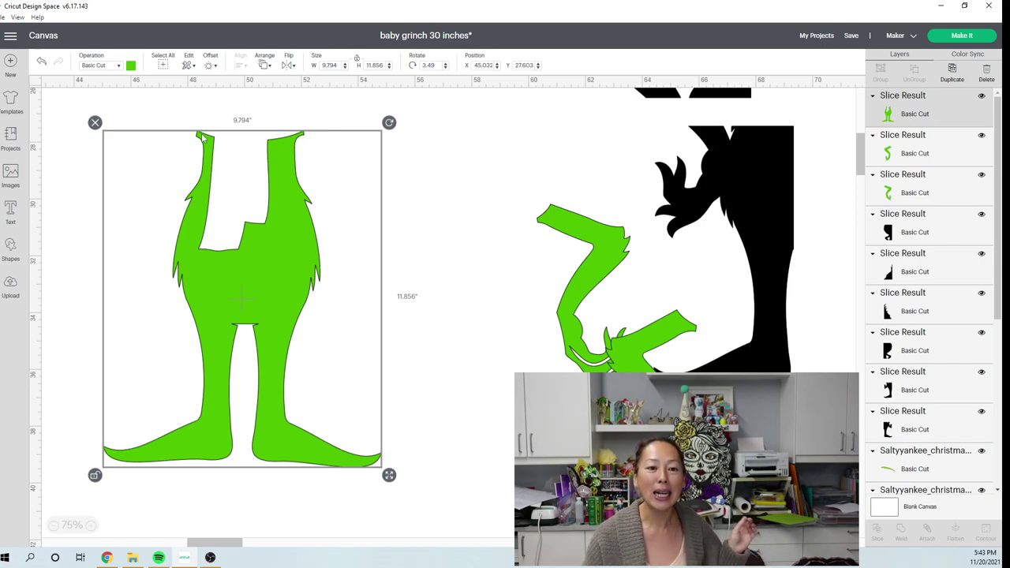
Step: Save the project and open the cutting mat preview, accepting a larger mat for the oversized images
{"action": "left_click", "coordinate": [852, 38]}
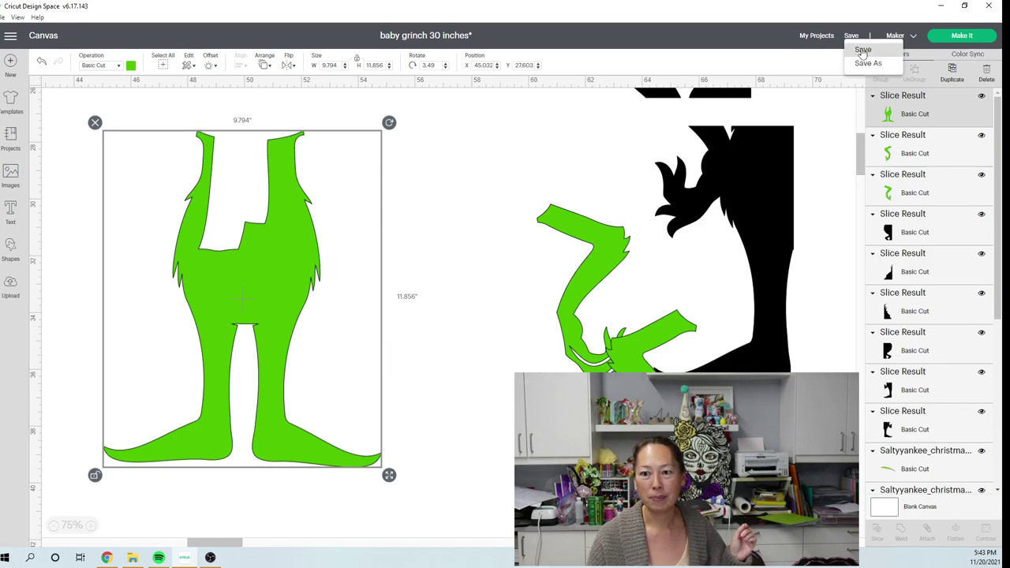
{"action": "left_click", "coordinate": [863, 50]}
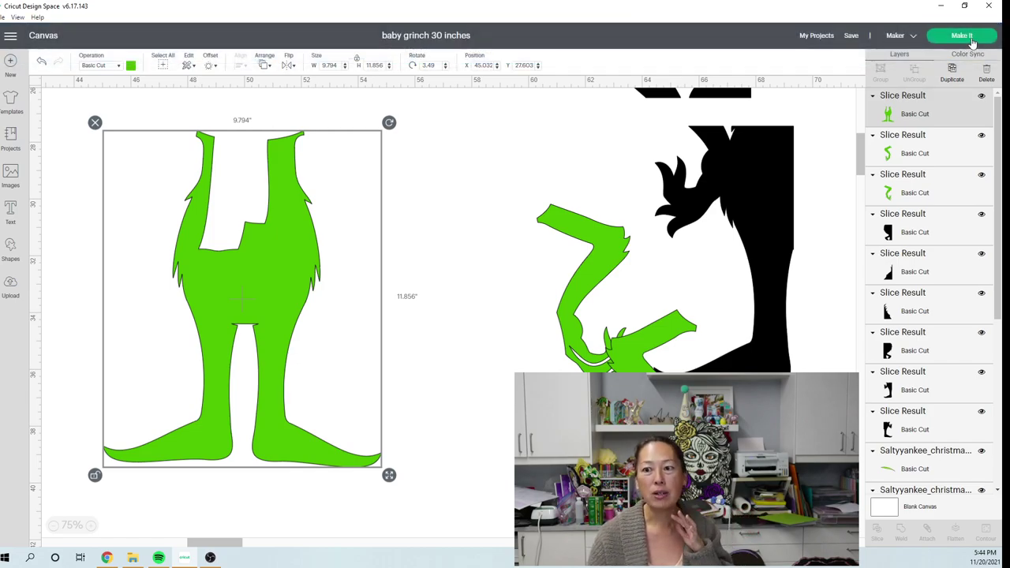
{"action": "left_click", "coordinate": [969, 38]}
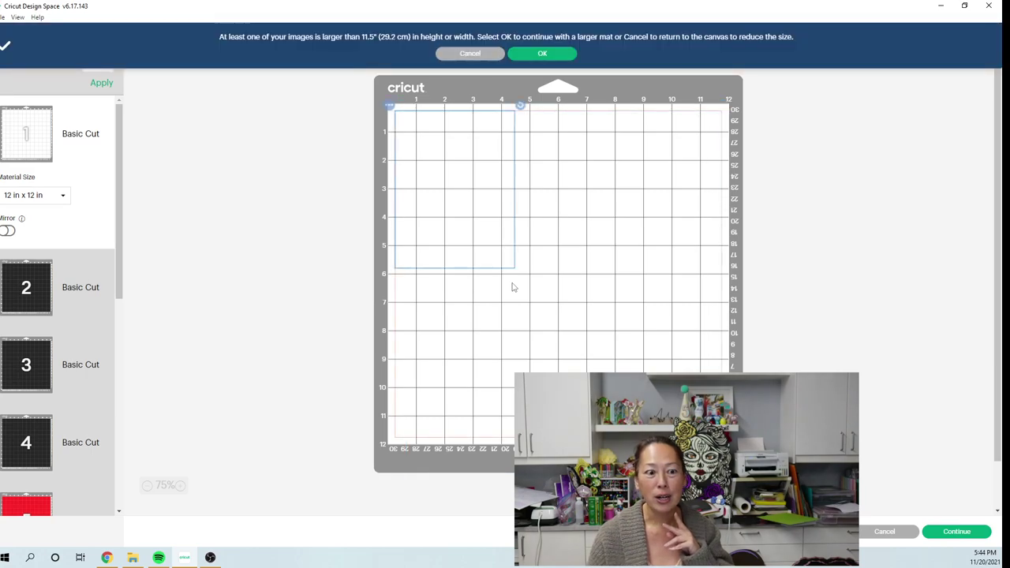
{"action": "left_click", "coordinate": [542, 54]}
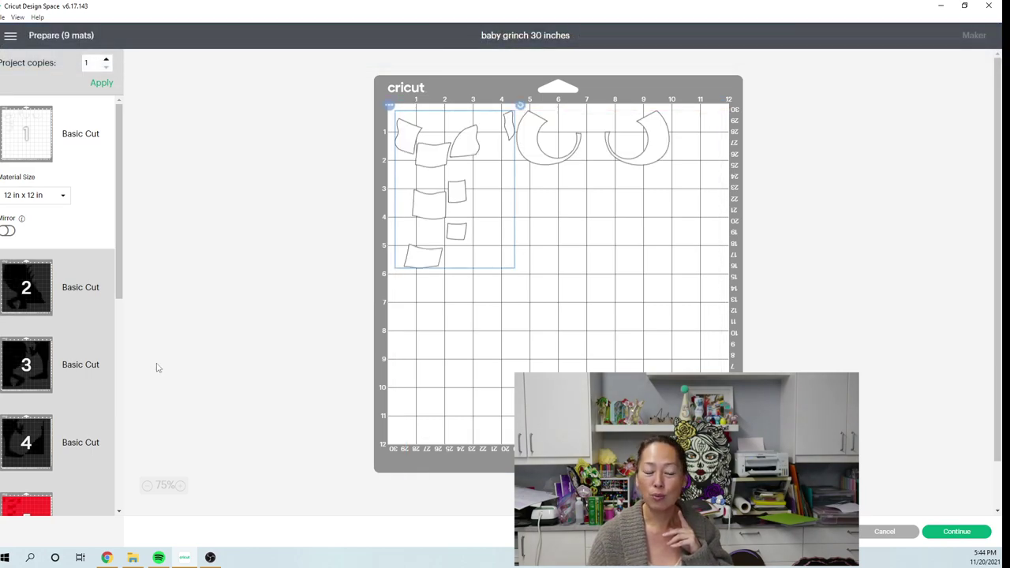
Step: On mat 8, shift the green body away from the left margin and rotate it slightly within the cutting area
{"action": "scroll", "coordinate": [59, 370], "scroll_direction": "down", "scroll_amount": 1}
{"action": "scroll", "coordinate": [59, 370], "scroll_direction": "down", "scroll_amount": 4}
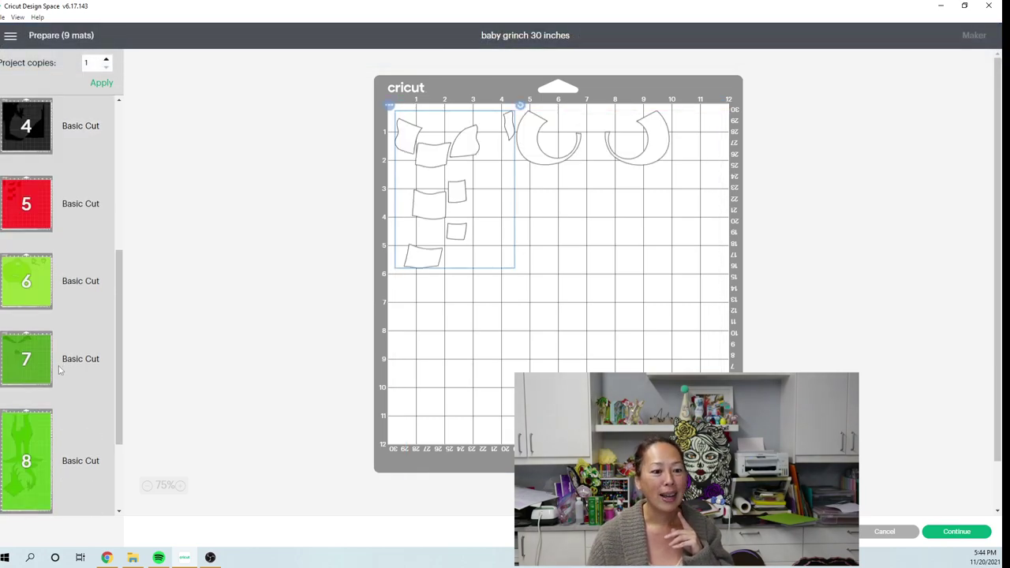
{"action": "scroll", "coordinate": [59, 370], "scroll_direction": "down", "scroll_amount": 1}
{"action": "left_click", "coordinate": [47, 355]}
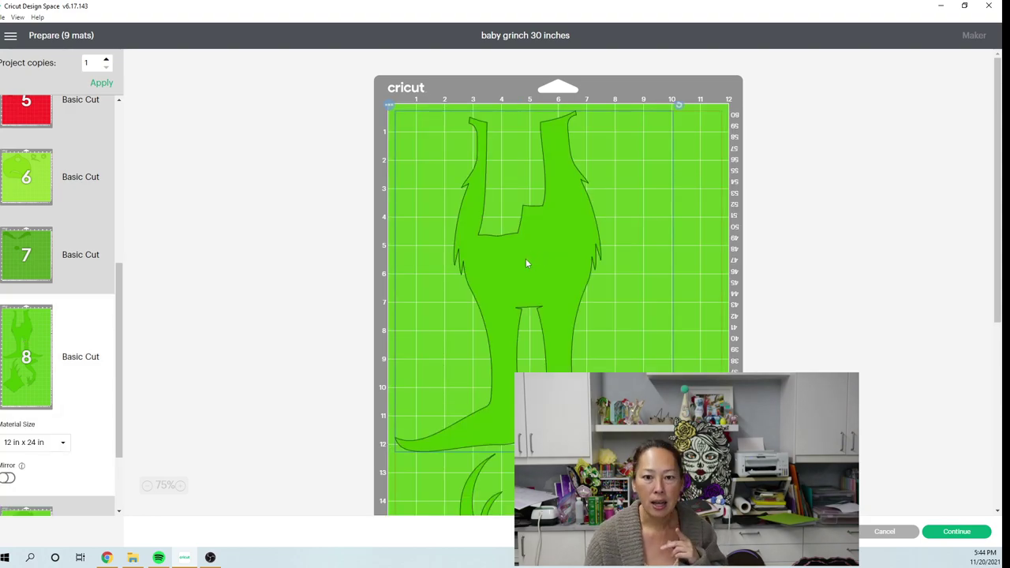
{"action": "left_click_drag", "start_coordinate": [550, 262], "coordinate": [562, 261]}
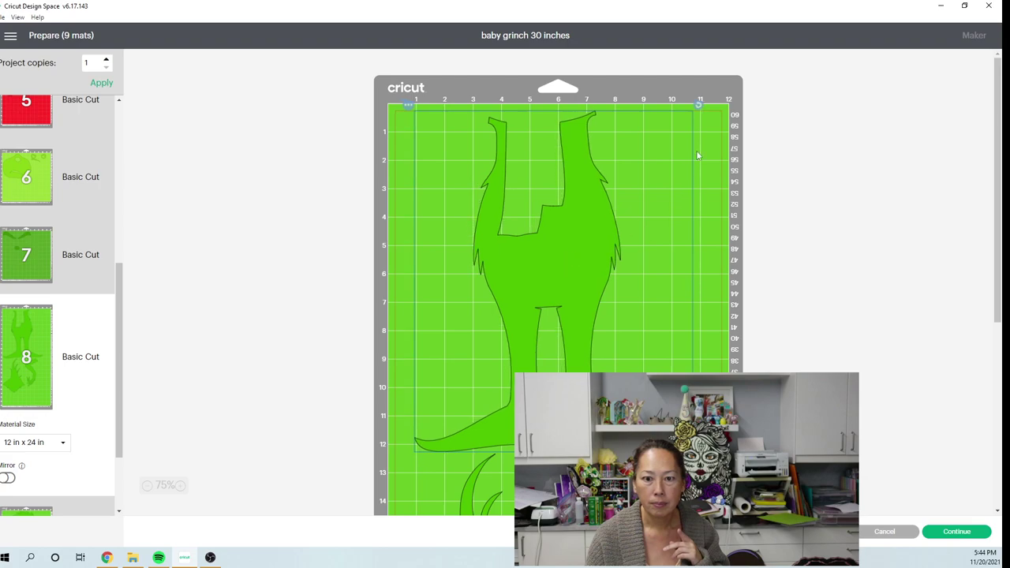
{"action": "mouse_move", "coordinate": [709, 112]}
{"action": "left_mouse_down"}
{"action": "mouse_move", "coordinate": [716, 109]}
{"action": "mouse_move", "coordinate": [715, 119]}
{"action": "left_mouse_up"}
{"action": "left_click", "coordinate": [617, 224]}
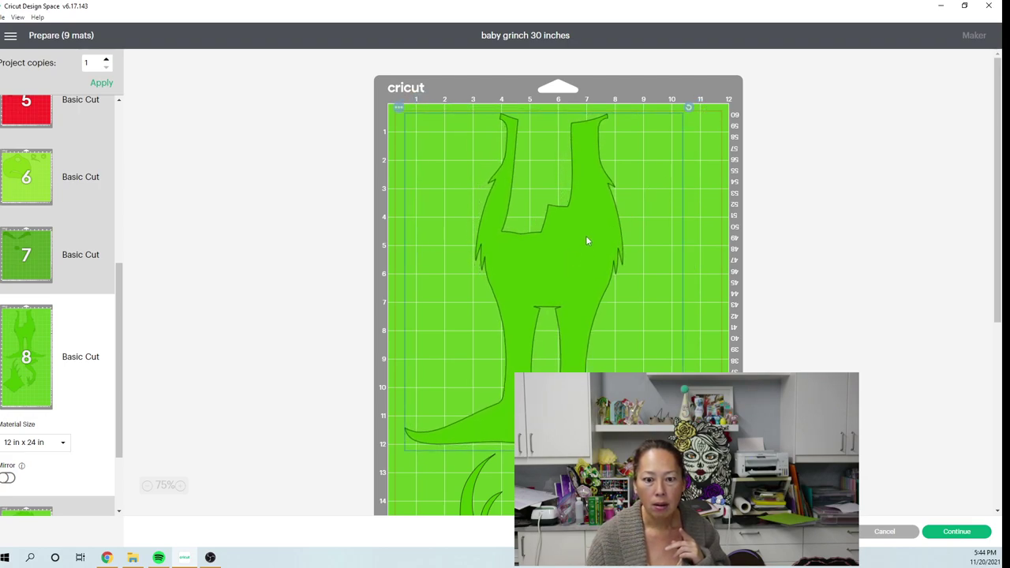
{"action": "left_click_drag", "start_coordinate": [588, 216], "coordinate": [606, 186]}
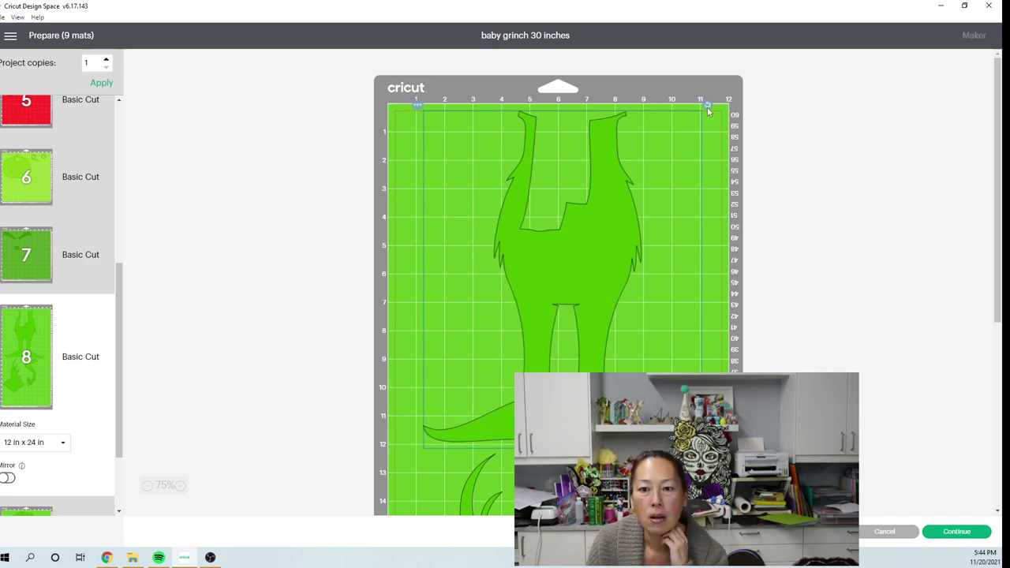
{"action": "left_click_drag", "start_coordinate": [708, 106], "coordinate": [710, 105]}
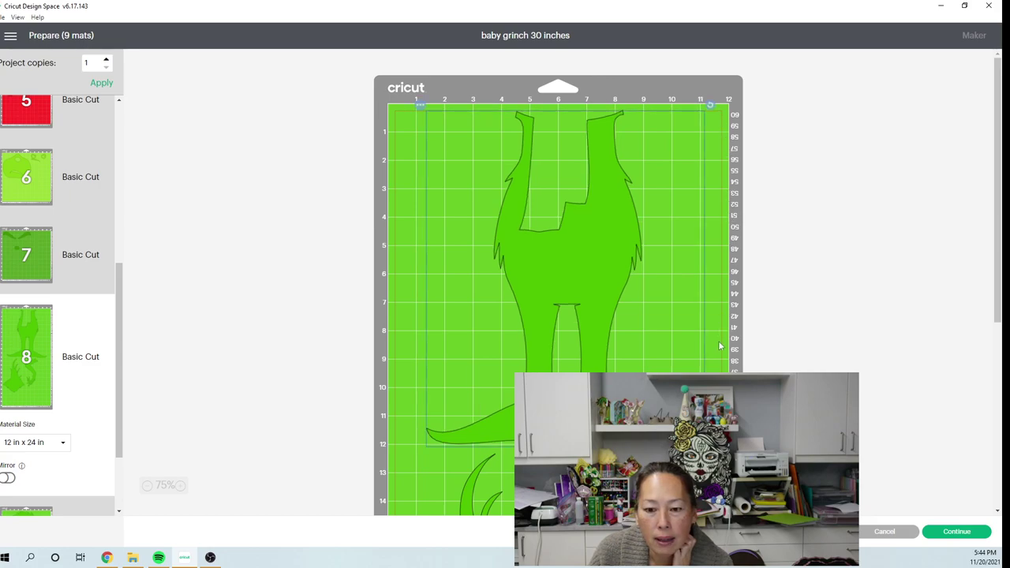
Step: Move the green arm from mat 8 onto a new mat in the same bright green material color
{"action": "scroll", "coordinate": [558, 284], "scroll_direction": "down", "scroll_amount": 5}
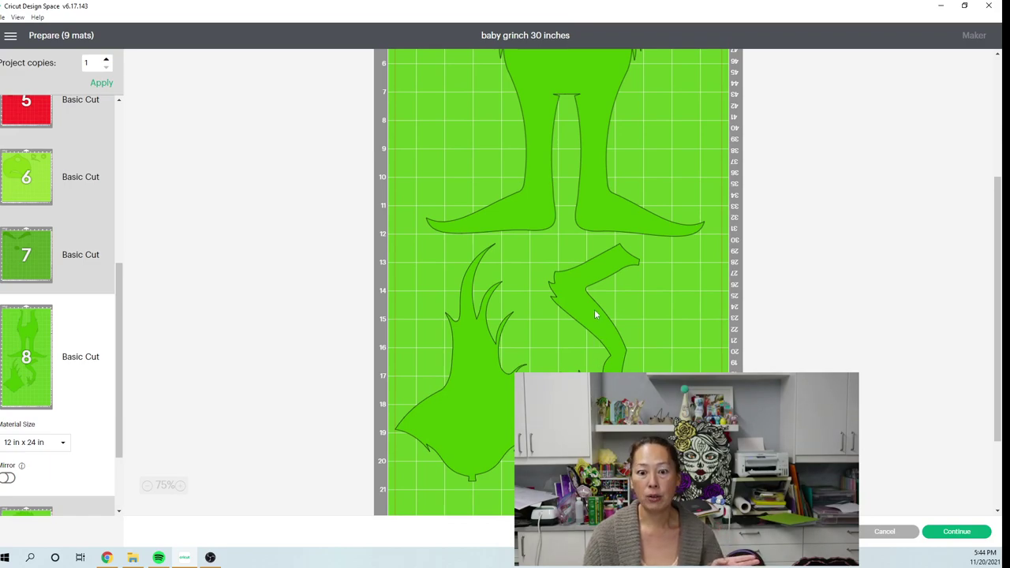
{"action": "left_click", "coordinate": [584, 284]}
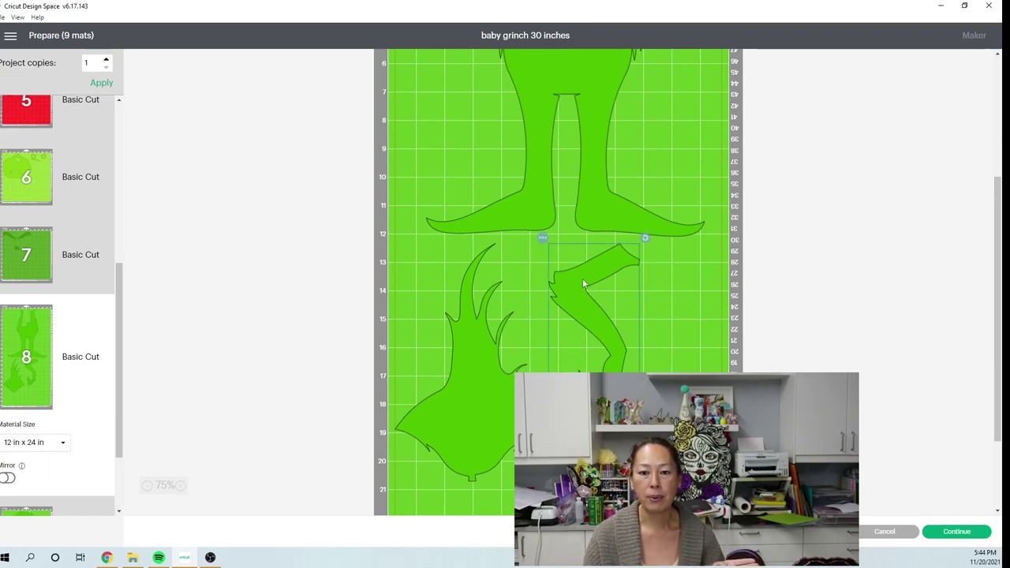
{"action": "left_click", "coordinate": [543, 237]}
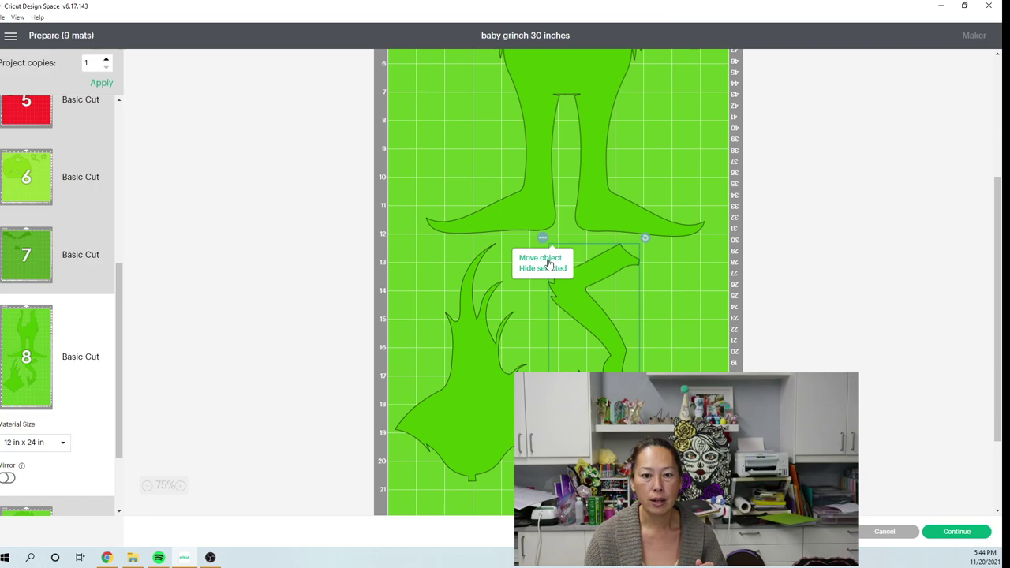
{"action": "left_click", "coordinate": [544, 259]}
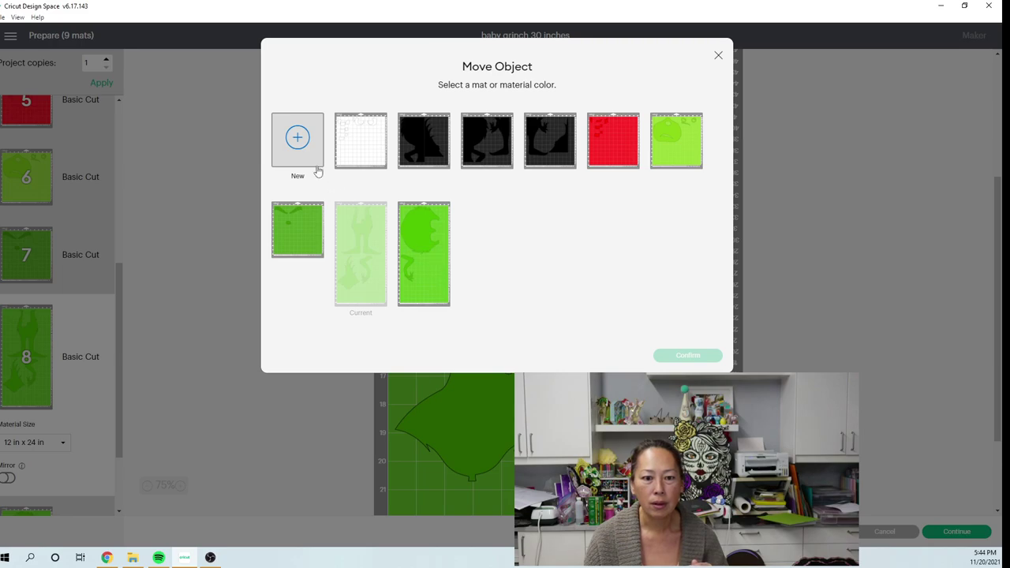
{"action": "left_click", "coordinate": [297, 140]}
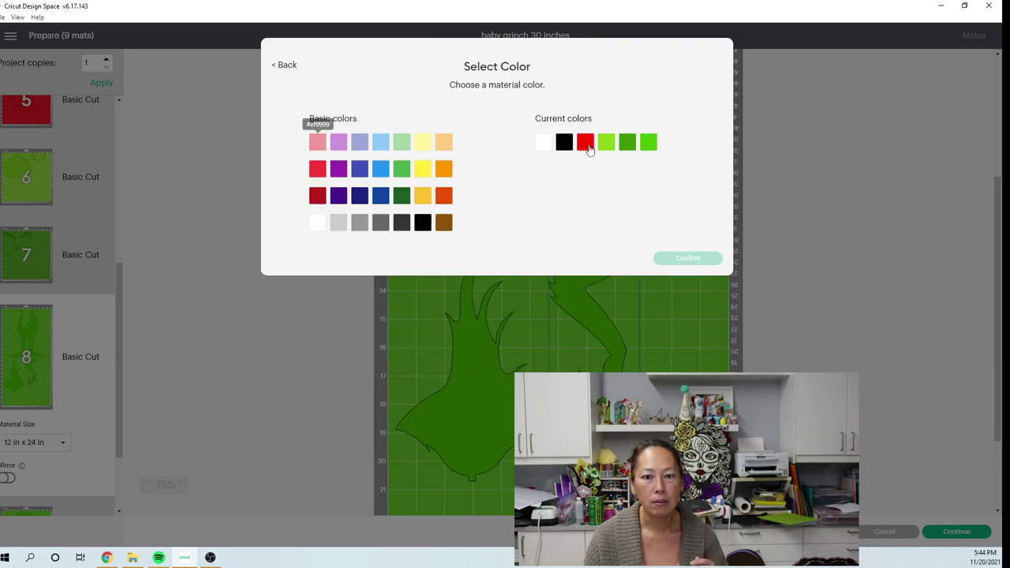
{"action": "left_click", "coordinate": [648, 142]}
{"action": "left_click", "coordinate": [710, 267]}
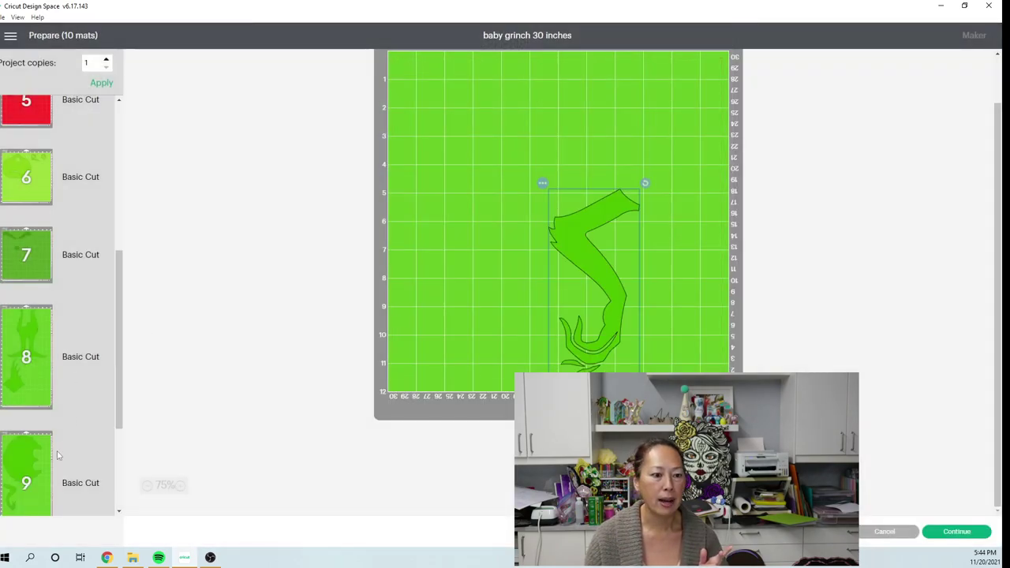
Step: Move the spiky green piece below the body on mat 8 to the new 12-inch green mat holding the arm
{"action": "left_click", "coordinate": [20, 349]}
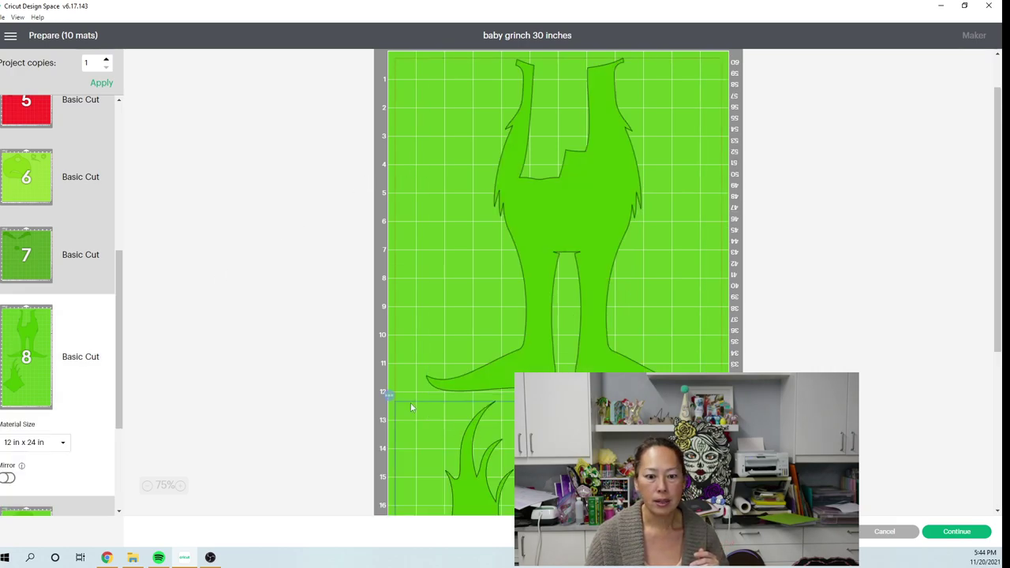
{"action": "left_click", "coordinate": [390, 396]}
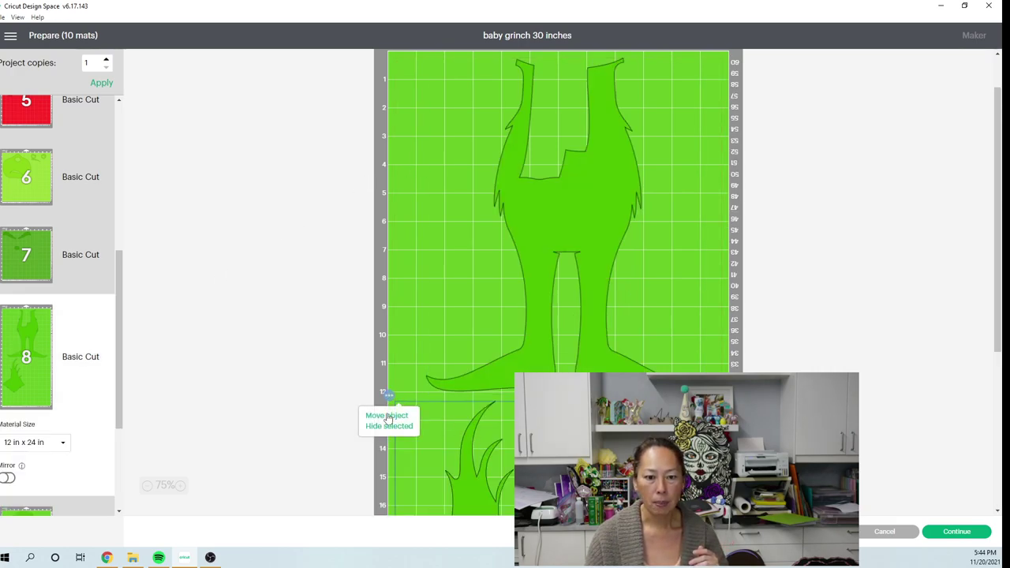
{"action": "left_click", "coordinate": [387, 415]}
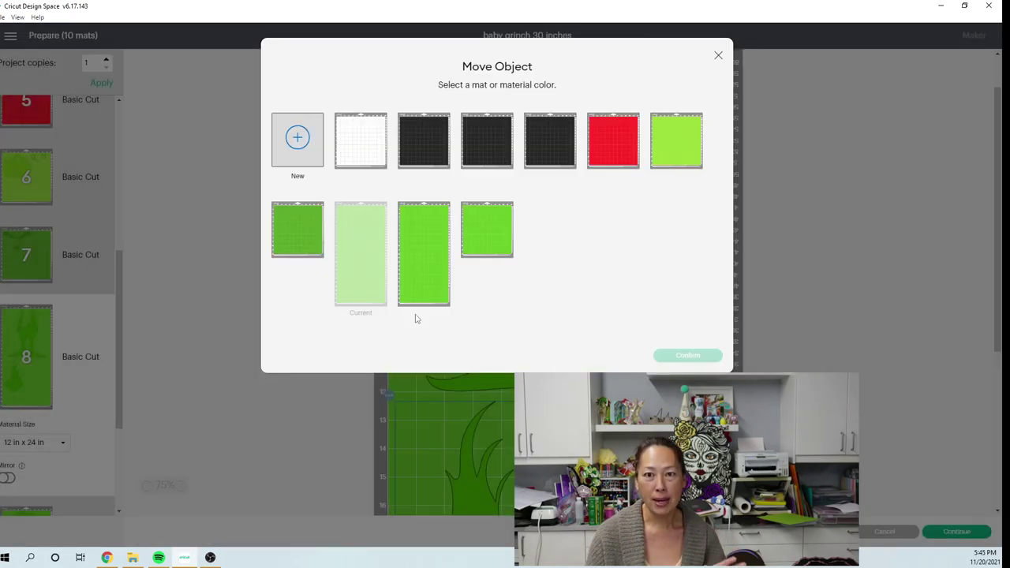
{"action": "left_click", "coordinate": [499, 233]}
{"action": "left_click", "coordinate": [702, 360]}
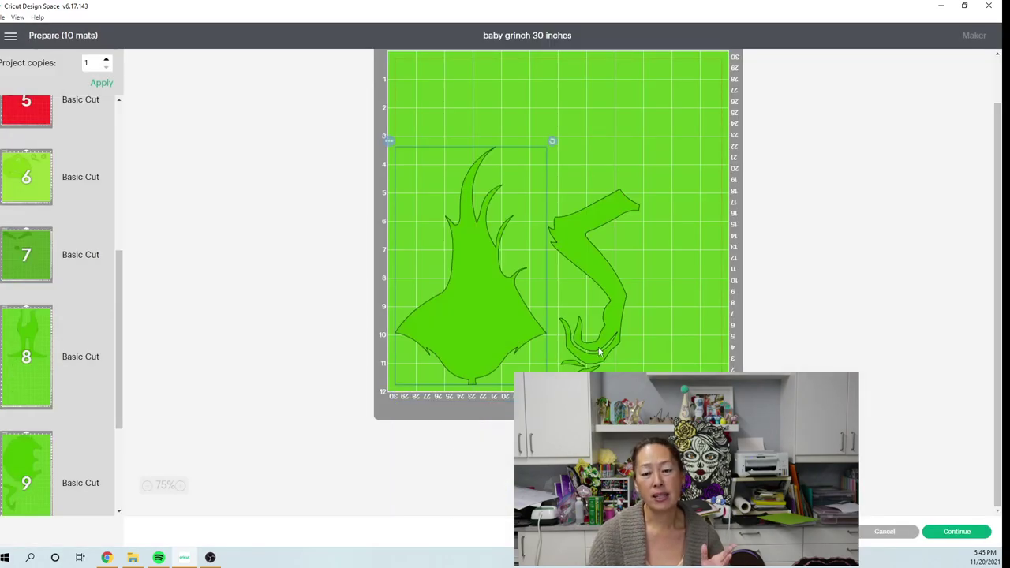
Step: Review the body on mat 8, and on mat 9 shift the green head to the right margin and rotate it counterclockwise
{"action": "left_click", "coordinate": [87, 355]}
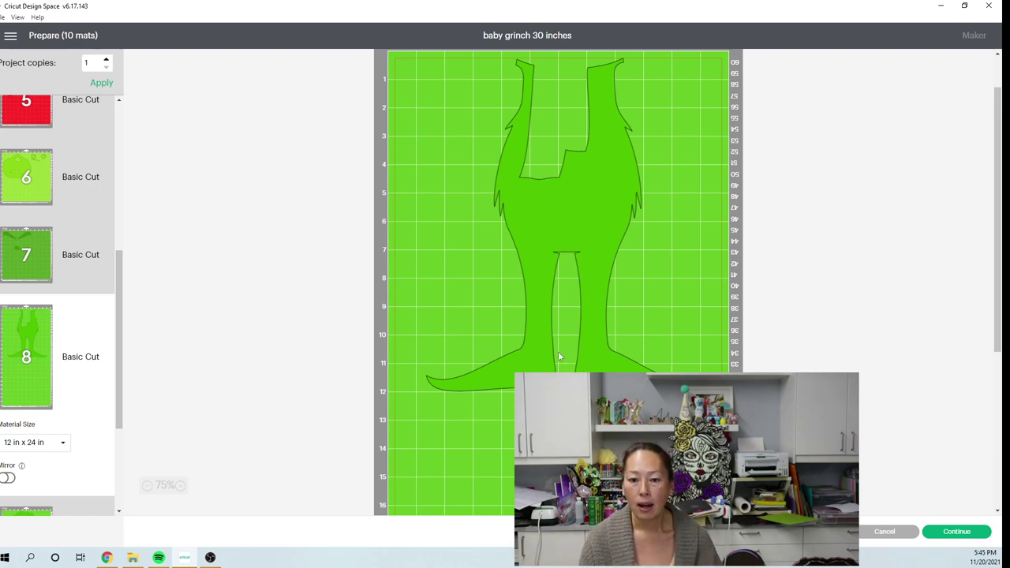
{"action": "scroll", "coordinate": [469, 247], "scroll_direction": "up", "scroll_amount": 1}
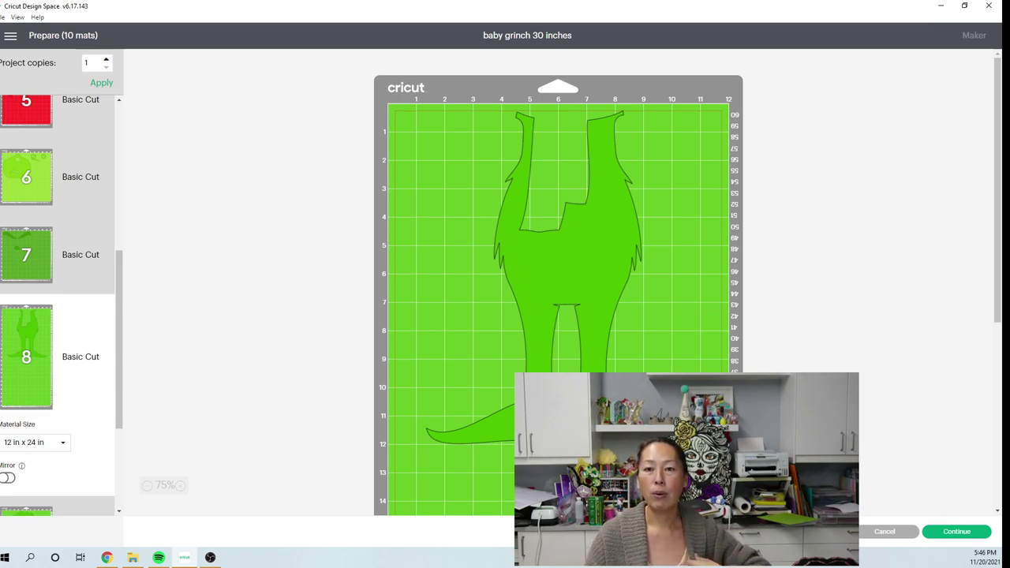
{"action": "scroll", "coordinate": [99, 322], "scroll_direction": "down", "scroll_amount": 3}
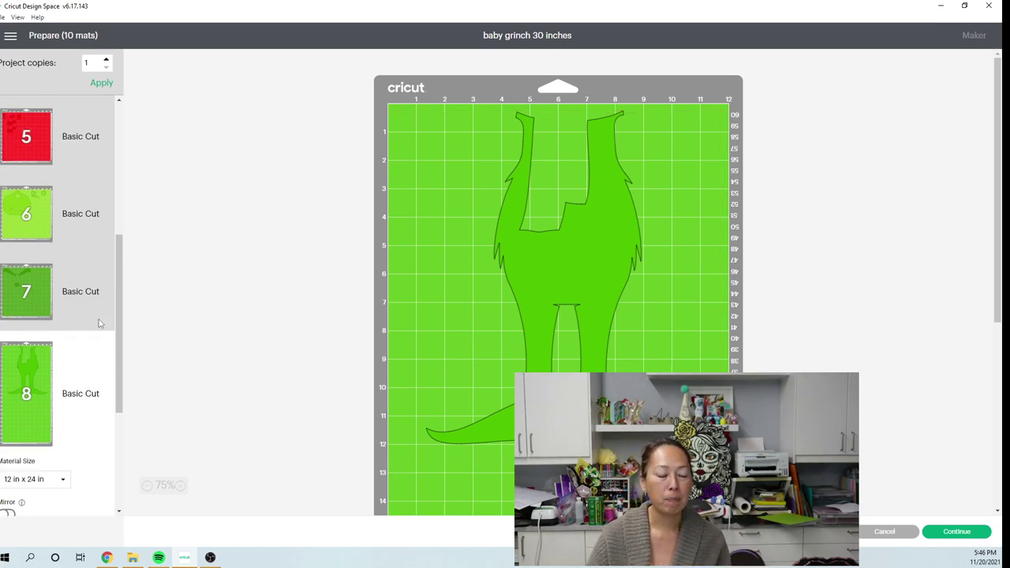
{"action": "left_click", "coordinate": [41, 377]}
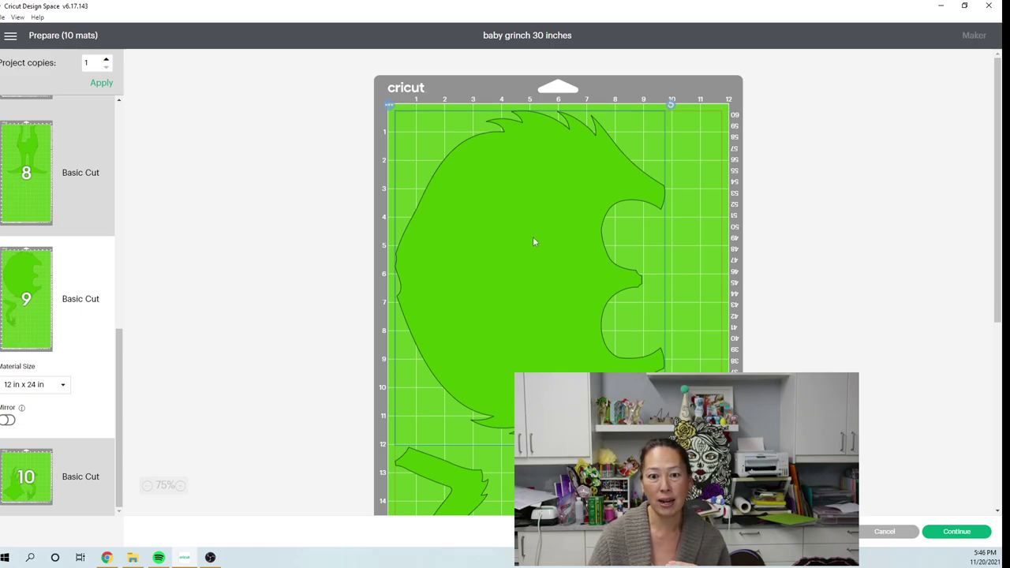
{"action": "left_click_drag", "start_coordinate": [534, 371], "coordinate": [585, 359]}
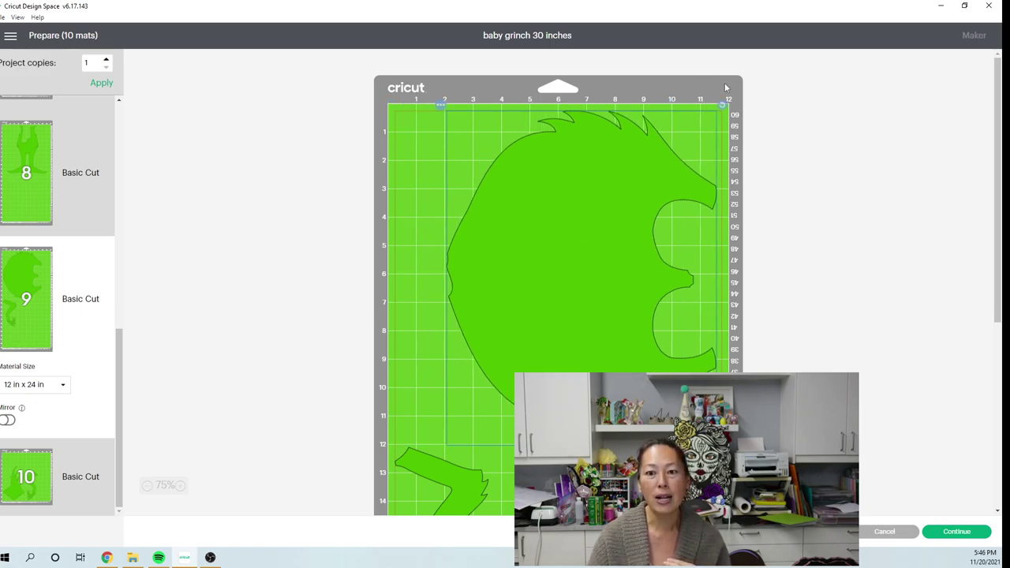
{"action": "left_click_drag", "start_coordinate": [722, 105], "coordinate": [592, 159]}
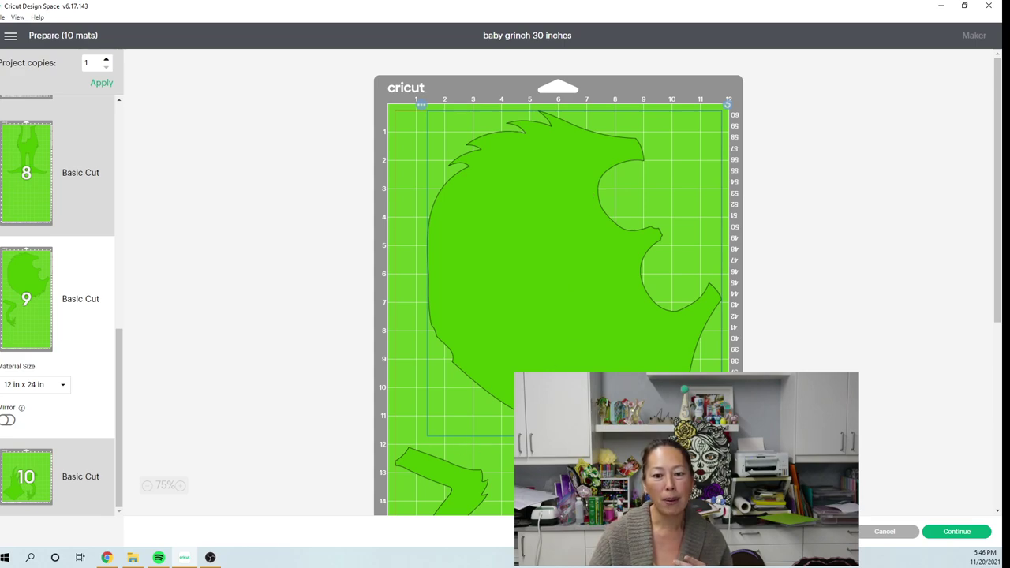
Step: Check the arm and free space below the head on mat 9, and return from the mat preview to the canvas
{"action": "scroll", "coordinate": [559, 284], "scroll_direction": "down", "scroll_amount": 5}
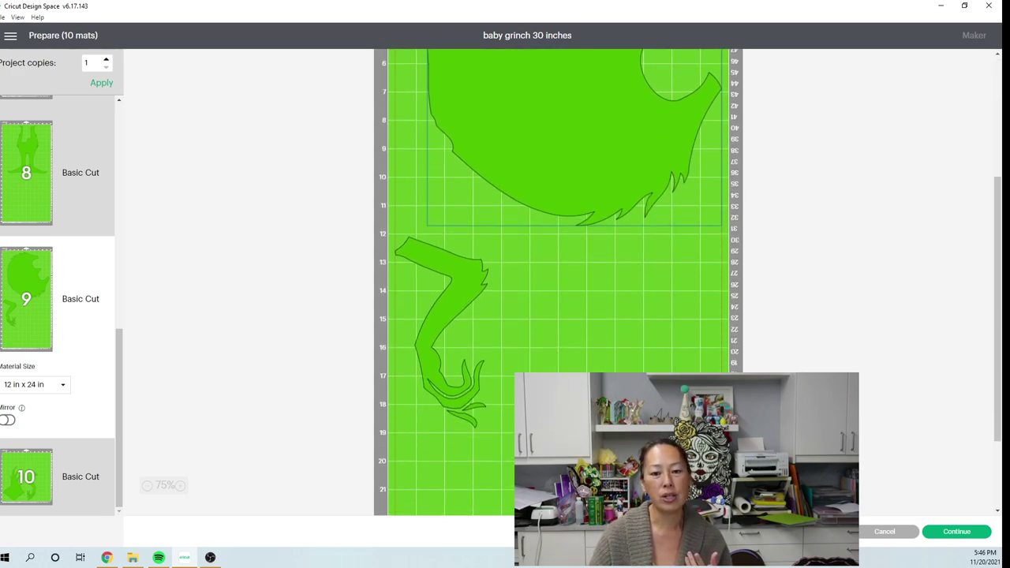
{"action": "scroll", "coordinate": [559, 284], "scroll_direction": "down", "scroll_amount": 3}
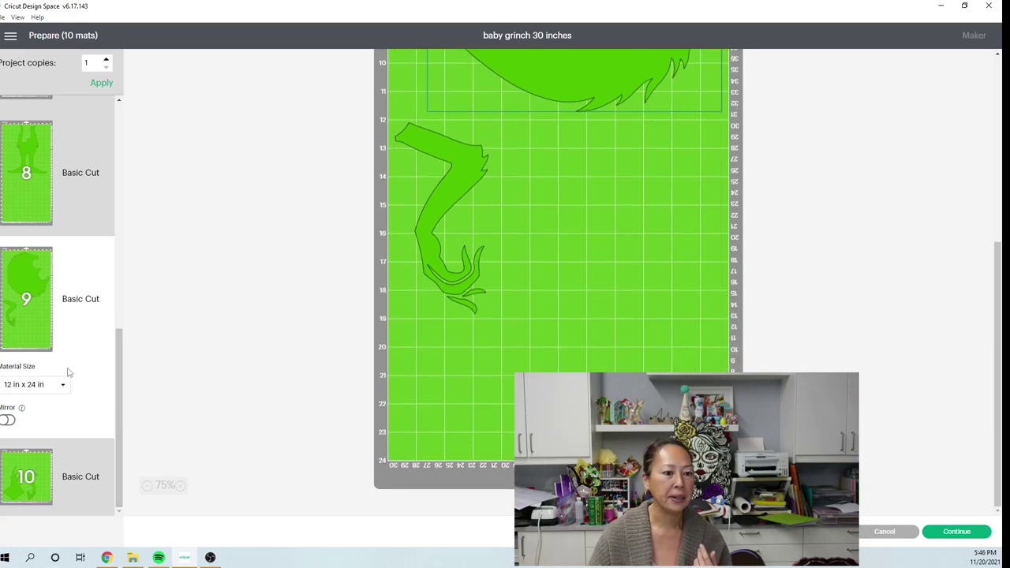
{"action": "scroll", "coordinate": [70, 367], "scroll_direction": "up", "scroll_amount": 10}
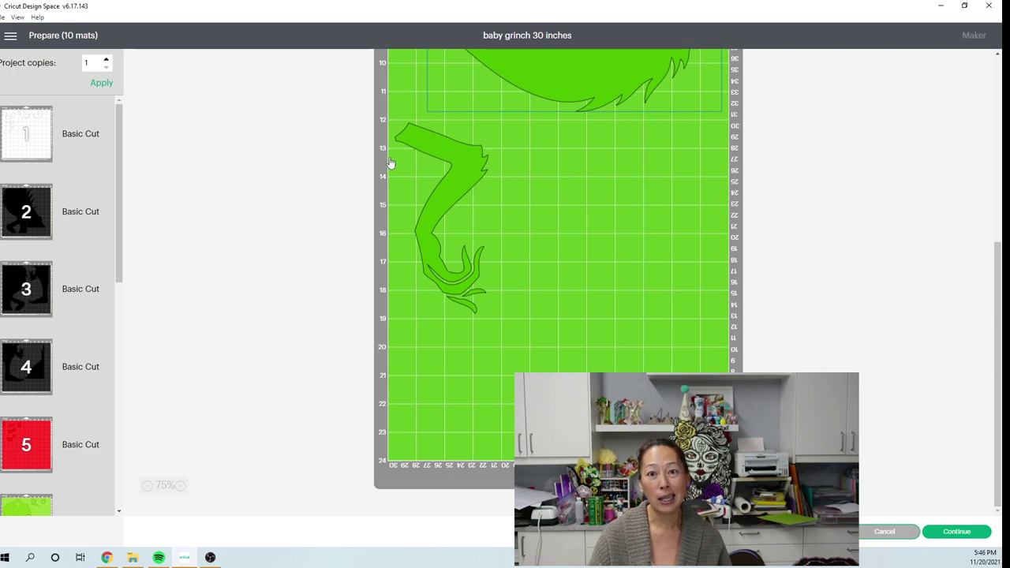
{"action": "key", "text": "Escape"}
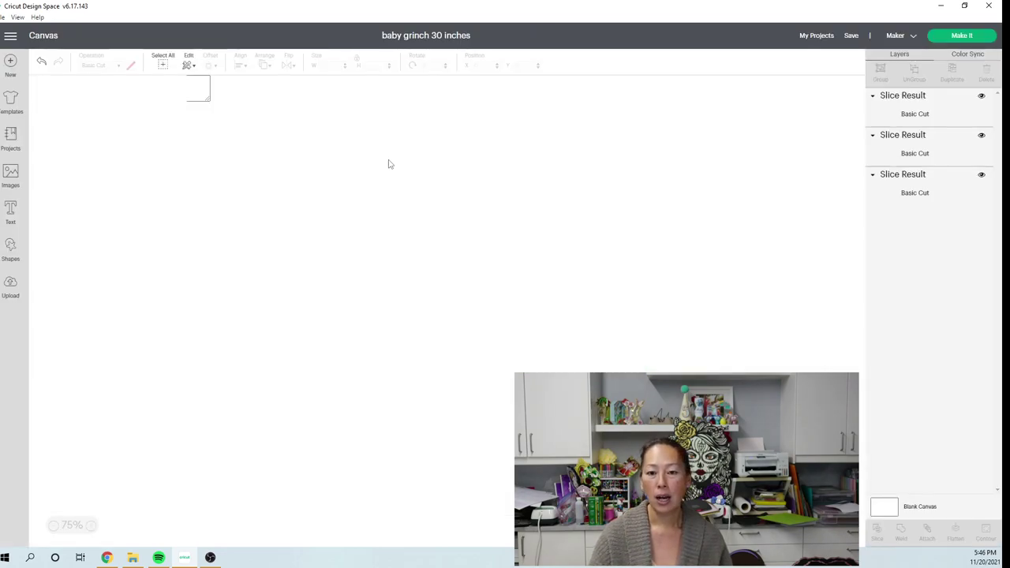